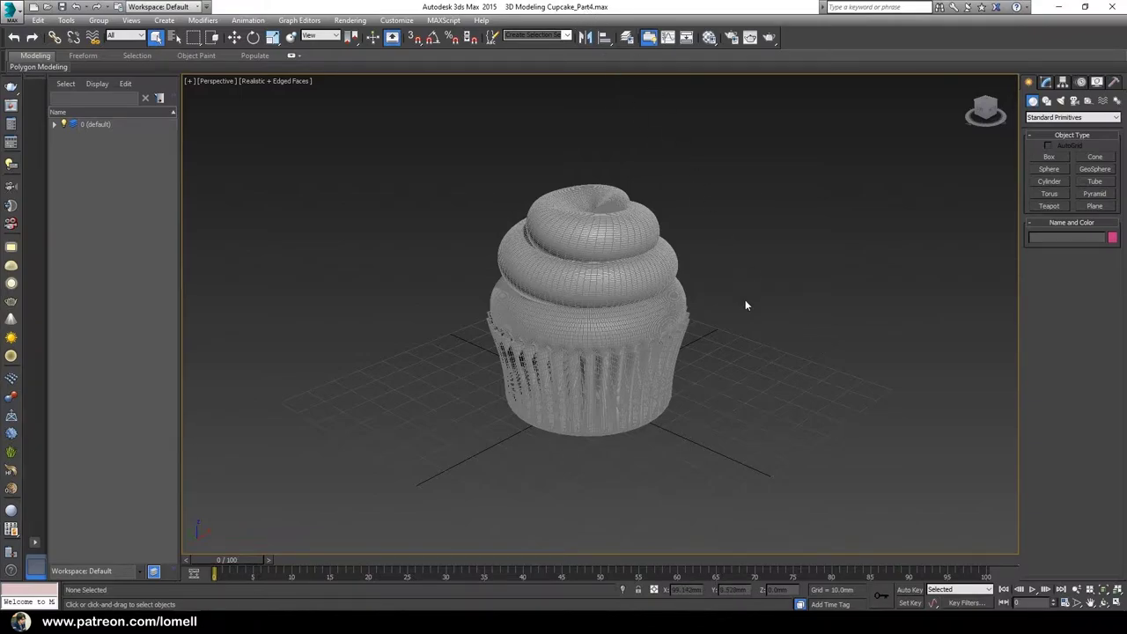
Step: Examine the whole cupcake model, frosting swirl and wrapper, from several angles
{"action": "left_click_drag", "start_coordinate": [742, 178], "coordinate": [452, 443]}
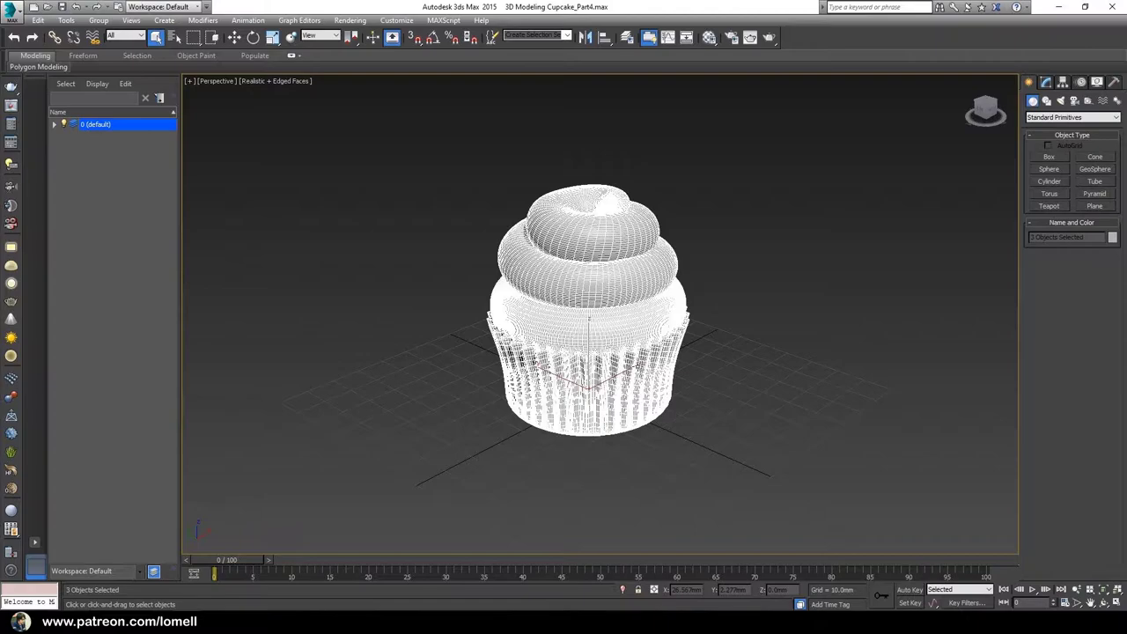
{"action": "mouse_move", "coordinate": [563, 387]}
{"action": "middle_mouse_down", "text": "alt"}
{"action": "mouse_move", "coordinate": [537, 414]}
{"action": "mouse_move", "coordinate": [564, 401]}
{"action": "middle_mouse_up", "text": "alt"}
{"action": "scroll", "coordinate": [546, 352], "scroll_direction": "up", "scroll_amount": 3}
{"action": "middle_click_drag", "start_coordinate": [546, 351], "coordinate": [503, 380]}
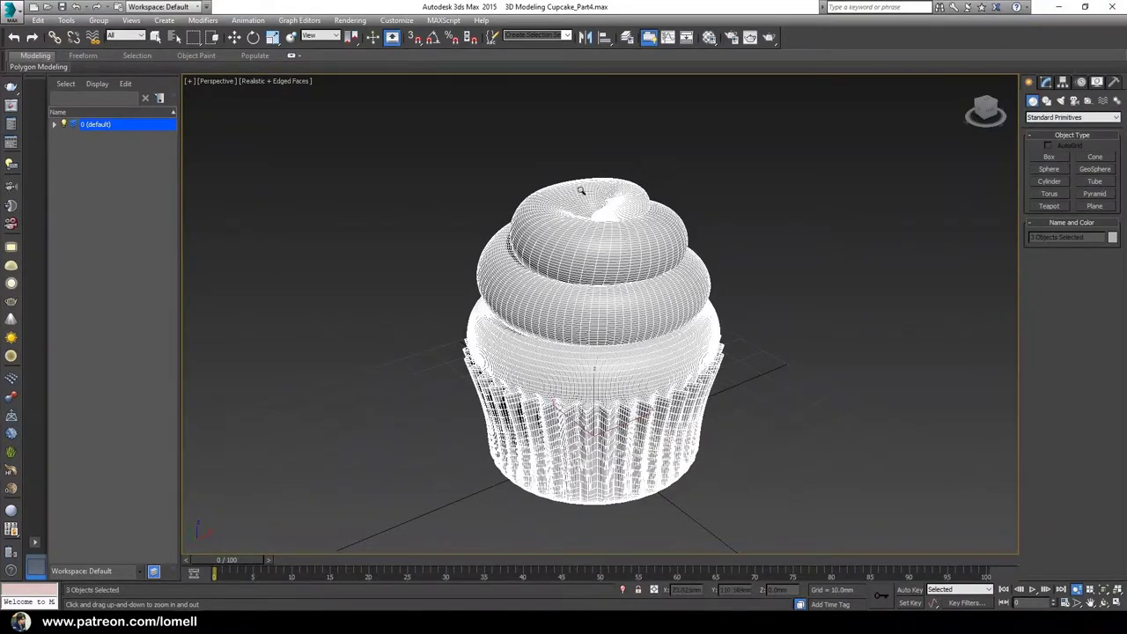
{"action": "middle_click_drag", "start_coordinate": [594, 440], "coordinate": [572, 375], "text": "alt"}
{"action": "middle_click_drag", "start_coordinate": [508, 246], "coordinate": [484, 244], "text": "alt"}
{"action": "scroll", "coordinate": [477, 249], "scroll_direction": "down", "scroll_amount": 3}
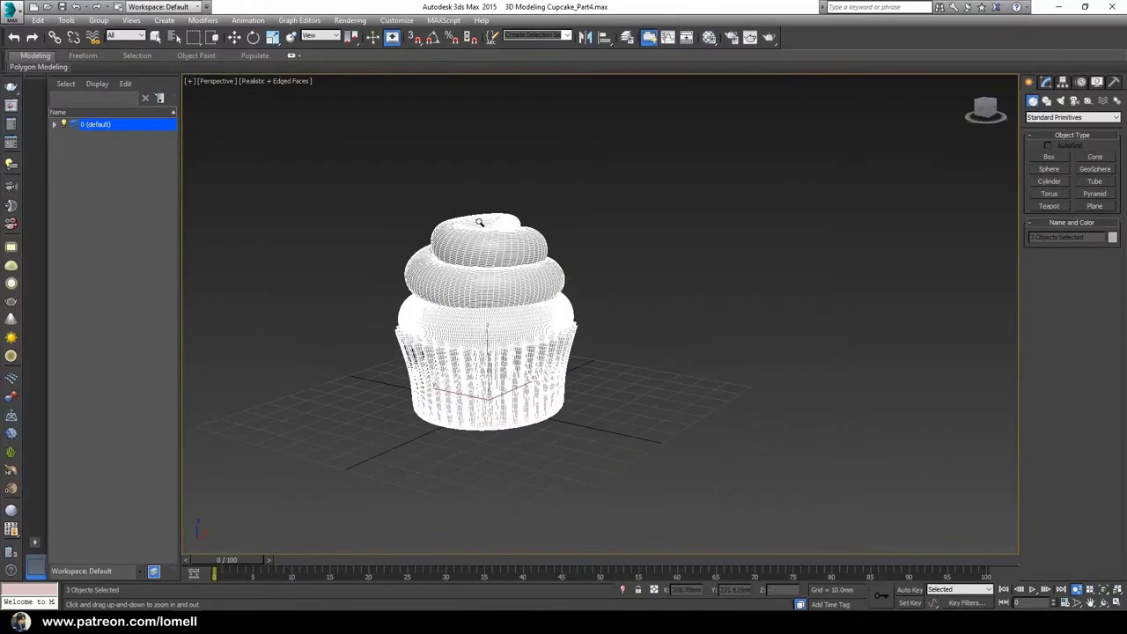
{"action": "middle_click_drag", "start_coordinate": [552, 339], "coordinate": [540, 371], "text": "alt"}
{"action": "key", "text": "q"}
{"action": "left_click", "coordinate": [628, 331]}
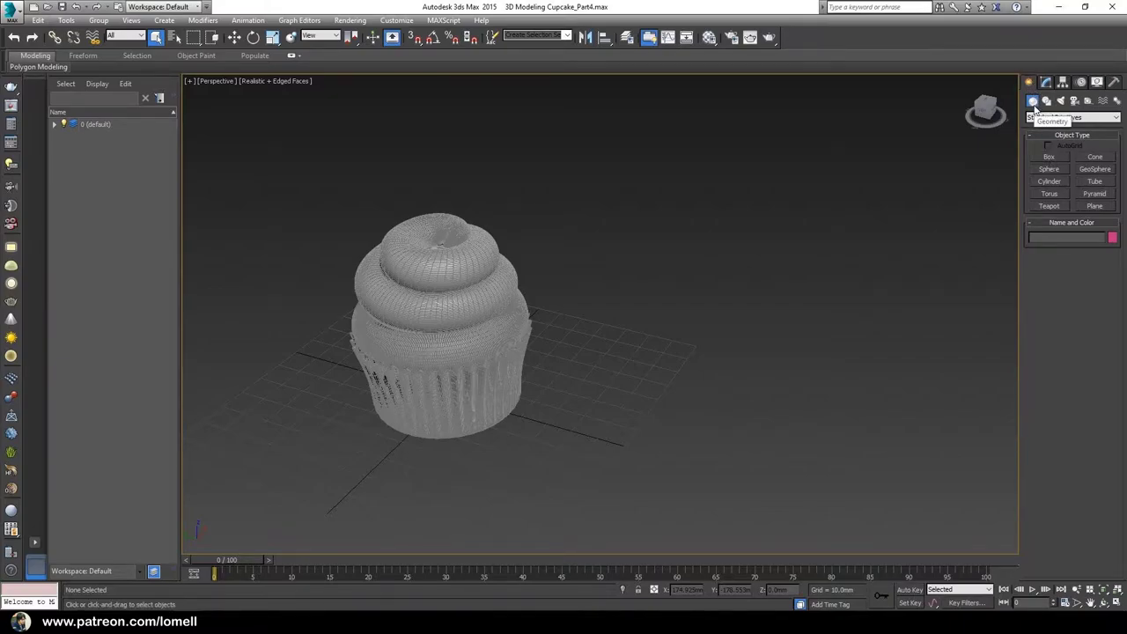
Step: Create a sphere with a radius of about 15 mm and move it onto the top of the cupcake's frosting
{"action": "left_click", "coordinate": [1049, 169]}
{"action": "middle_click_drag", "start_coordinate": [893, 229], "coordinate": [596, 302], "text": "alt"}
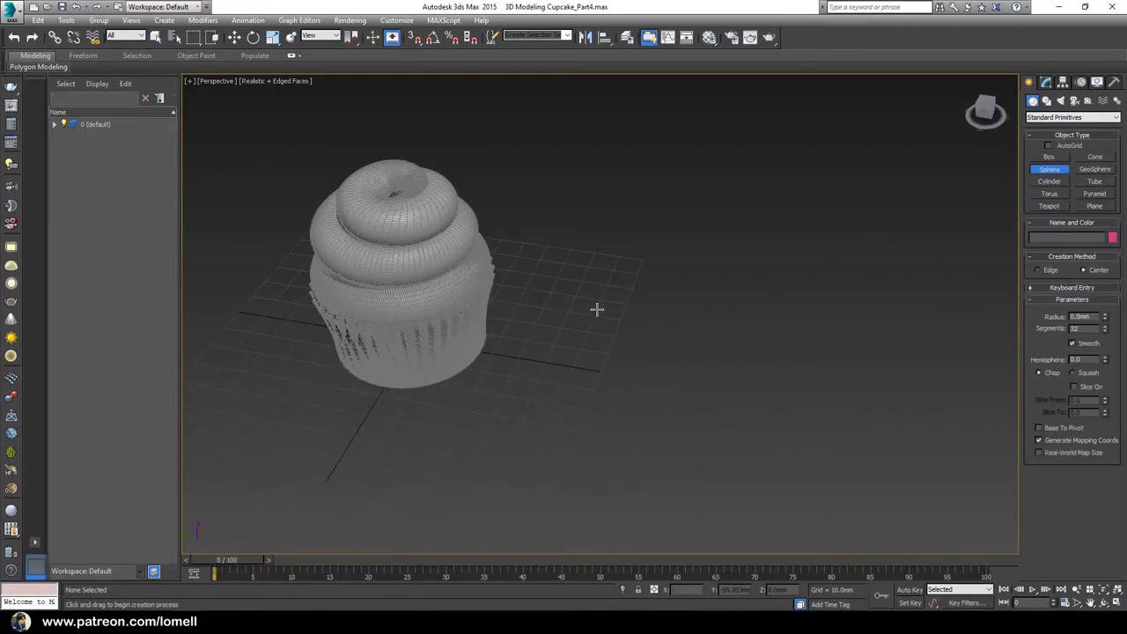
{"action": "left_click_drag", "start_coordinate": [605, 370], "coordinate": [628, 348]}
{"action": "mouse_move", "coordinate": [628, 348]}
{"action": "middle_mouse_down", "text": "alt"}
{"action": "mouse_move", "coordinate": [614, 368]}
{"action": "mouse_move", "coordinate": [614, 358]}
{"action": "middle_mouse_up", "text": "alt"}
{"action": "middle_click_drag", "start_coordinate": [614, 358], "coordinate": [611, 332]}
{"action": "key", "text": "w"}
{"action": "left_click_drag", "start_coordinate": [611, 331], "coordinate": [410, 119]}
{"action": "middle_click_drag", "start_coordinate": [410, 119], "coordinate": [373, 180], "text": "alt"}
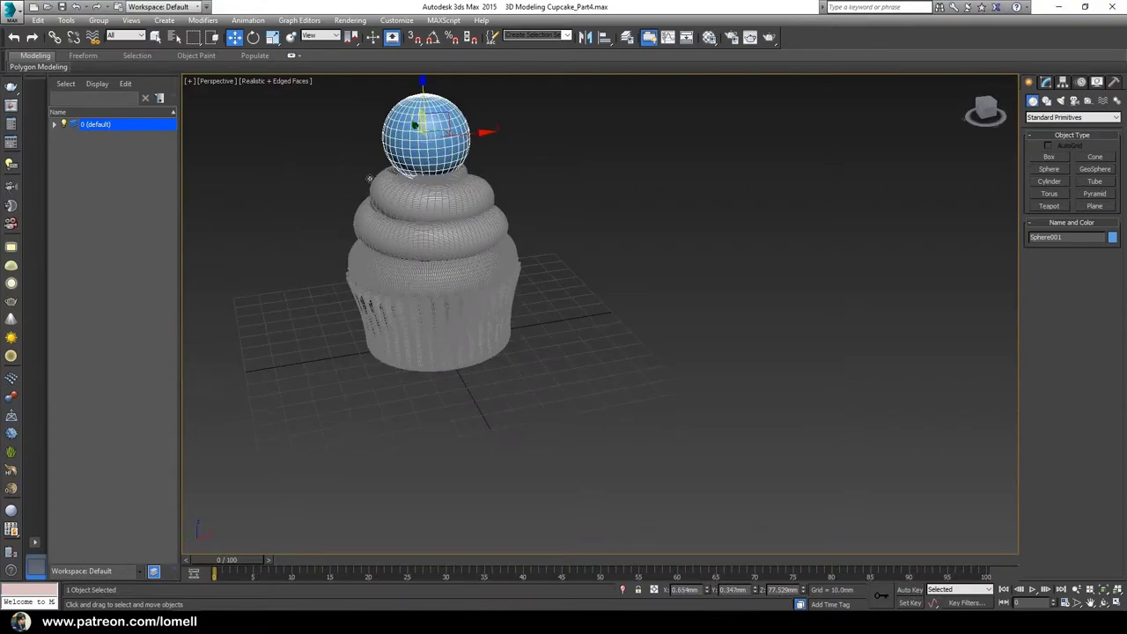
Step: Change the sphere's object color to grey from the custom colors
{"action": "middle_click_drag", "start_coordinate": [451, 206], "coordinate": [581, 294]}
{"action": "scroll", "coordinate": [543, 308], "scroll_direction": "up", "scroll_amount": 3}
{"action": "left_click", "coordinate": [1046, 81]}
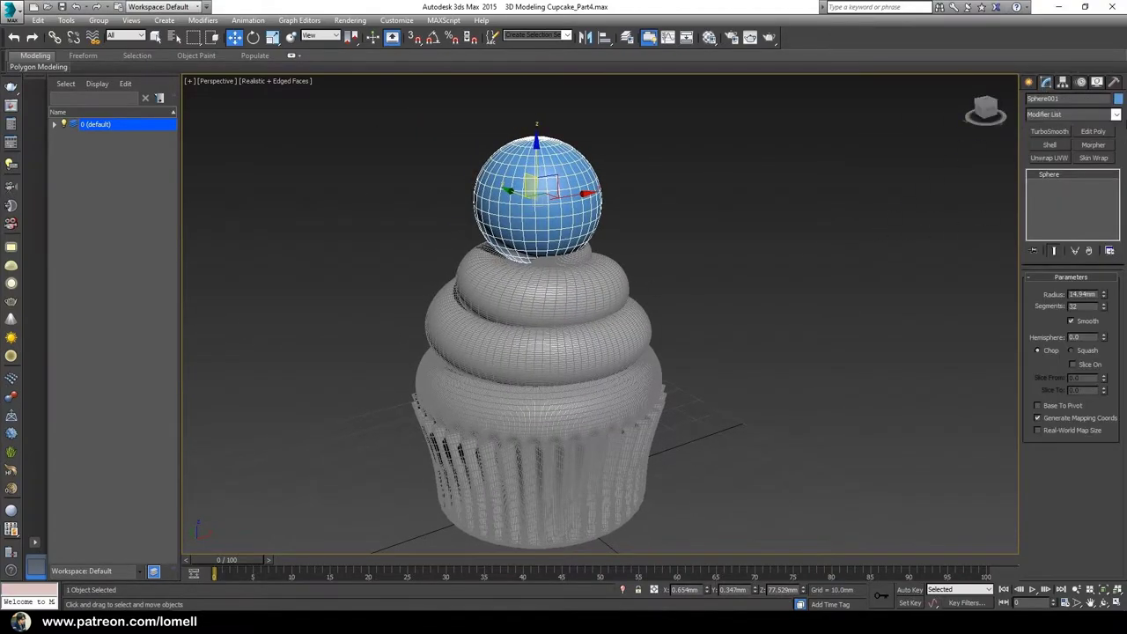
{"action": "left_click", "coordinate": [1117, 99]}
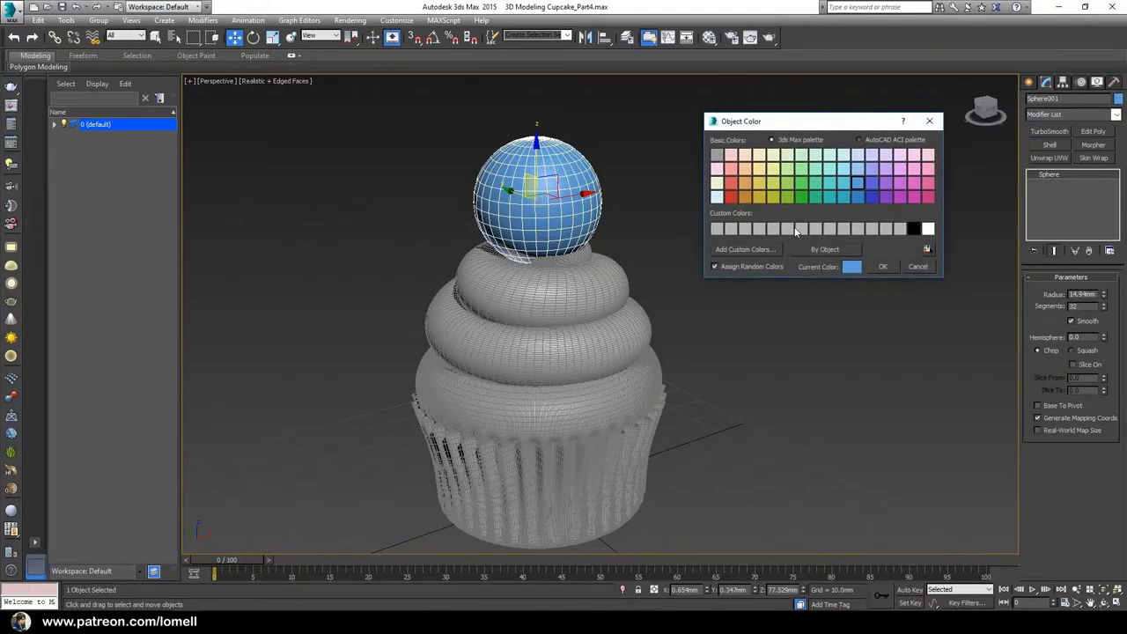
{"action": "left_click", "coordinate": [790, 228]}
{"action": "left_click", "coordinate": [881, 265]}
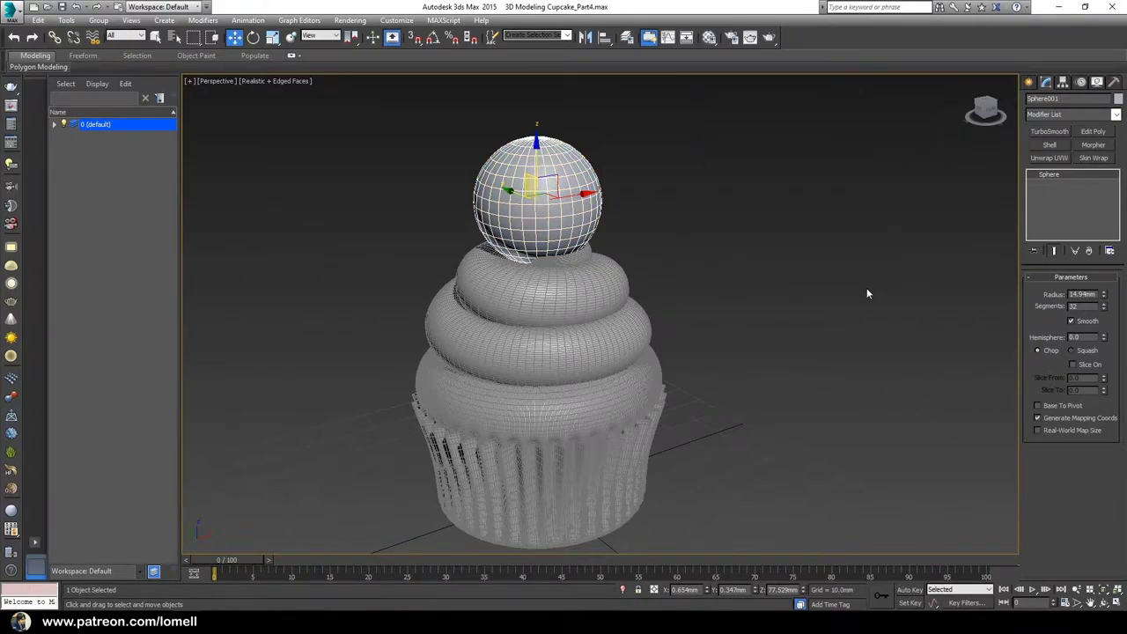
Step: Reduce the sphere's radius to about 9.6 mm
{"action": "left_click_drag", "start_coordinate": [1103, 295], "coordinate": [1107, 315]}
{"action": "middle_click_drag", "start_coordinate": [510, 285], "coordinate": [571, 294], "text": "alt"}
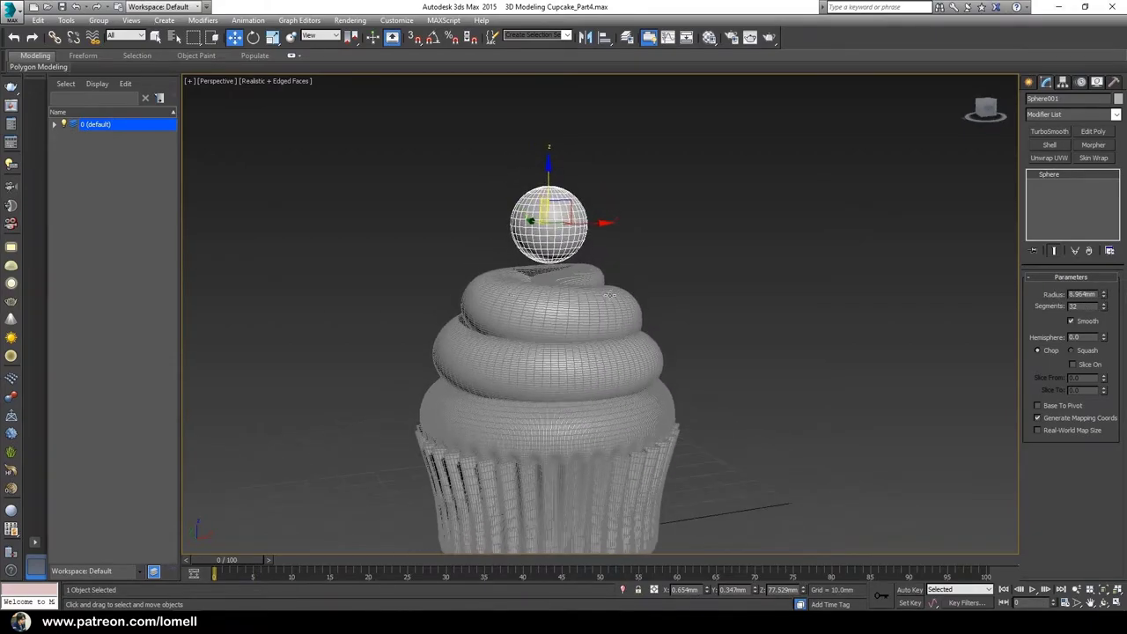
{"action": "left_click_drag", "start_coordinate": [1107, 296], "coordinate": [1104, 285]}
{"action": "middle_click_drag", "start_coordinate": [556, 167], "coordinate": [564, 133], "text": "alt"}
Step: Move the sphere down onto the frosting's tip, to about X -2.2, Y 1.8, Z 72.8 mm
{"action": "left_click_drag", "start_coordinate": [568, 202], "coordinate": [551, 223]}
{"action": "middle_click_drag", "start_coordinate": [553, 229], "coordinate": [521, 233], "text": "alt"}
{"action": "left_click_drag", "start_coordinate": [521, 233], "coordinate": [507, 223]}
{"action": "middle_click_drag", "start_coordinate": [506, 222], "coordinate": [511, 245], "text": "alt"}
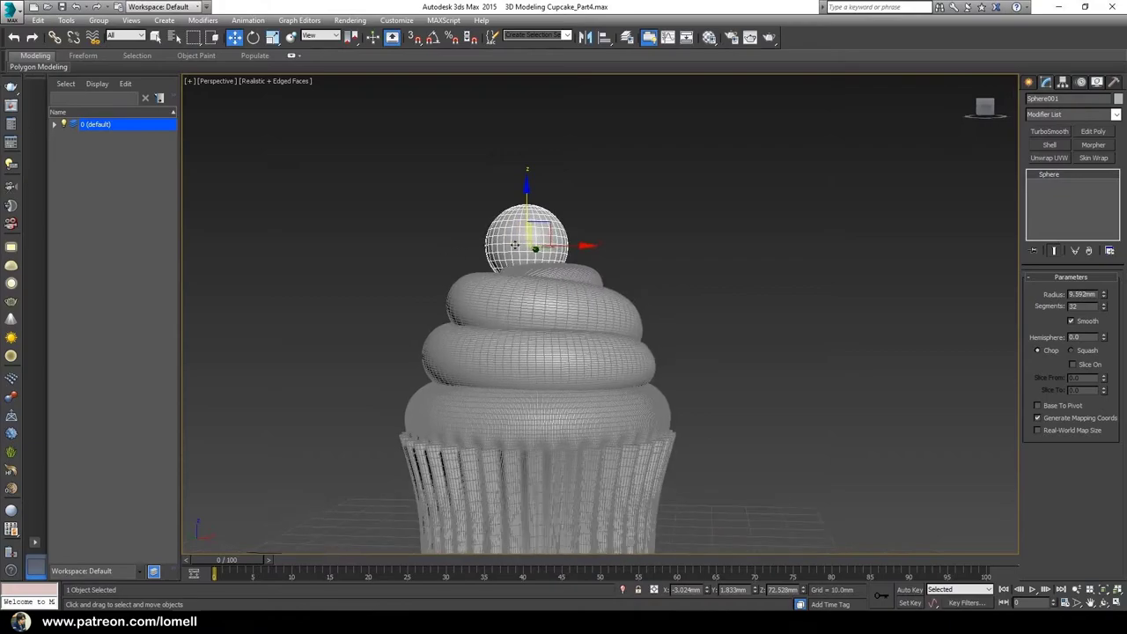
{"action": "left_click_drag", "start_coordinate": [547, 231], "coordinate": [551, 229]}
{"action": "middle_click_drag", "start_coordinate": [583, 262], "coordinate": [609, 285], "text": "alt"}
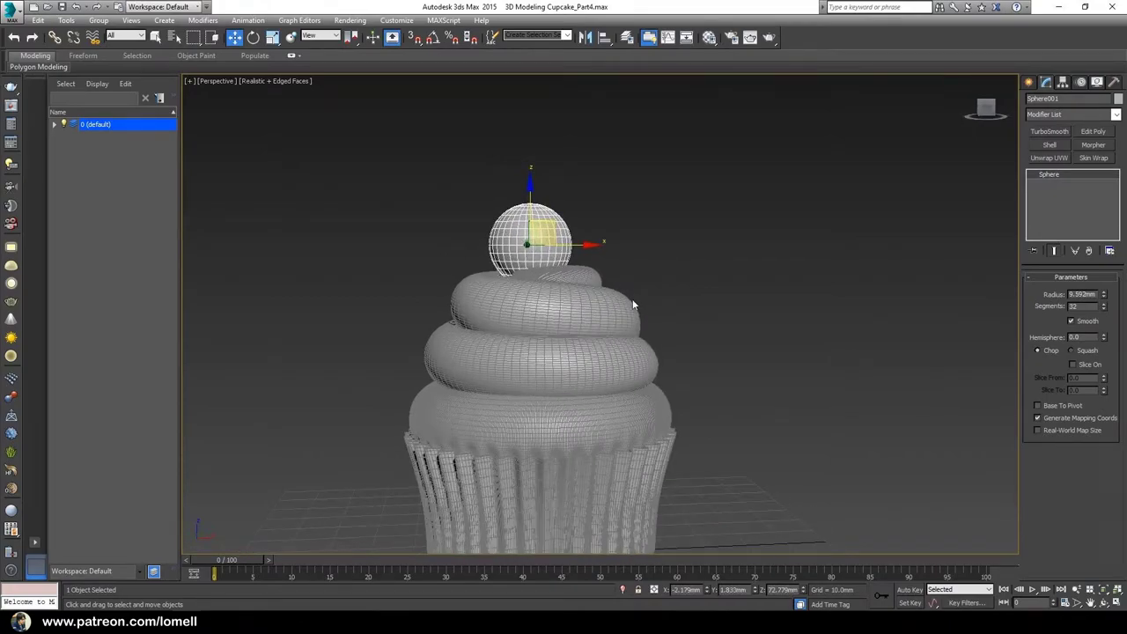
Step: Set the sphere's segments to 12
{"action": "left_click_drag", "start_coordinate": [1068, 305], "coordinate": [1009, 313]}
{"action": "type", "text": "8"}
{"action": "key", "text": "Return"}
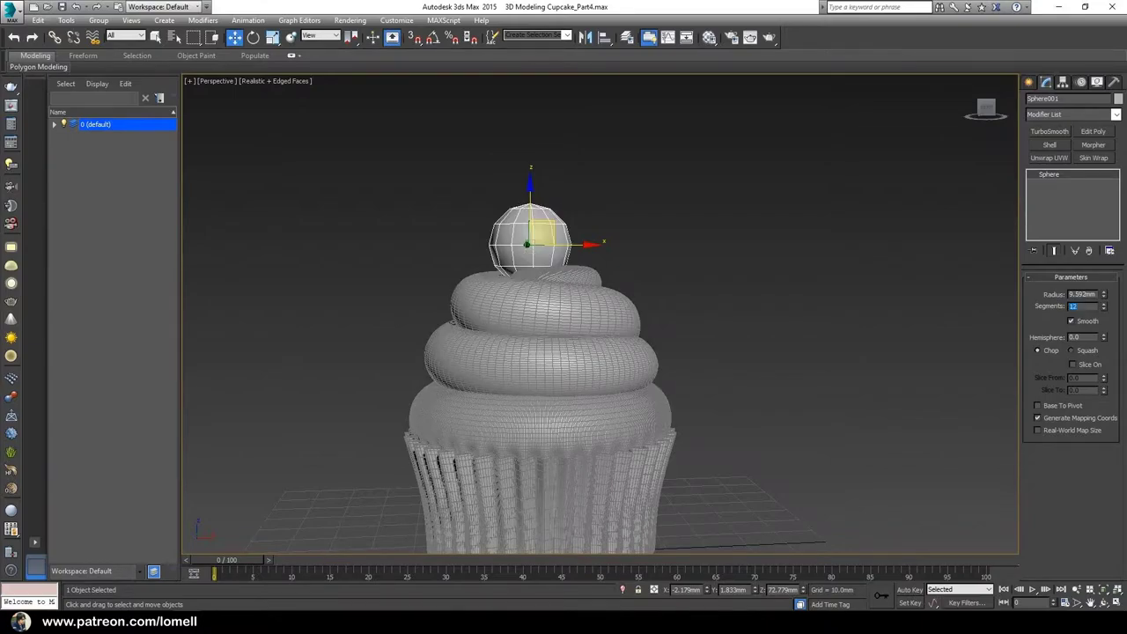
Step: Seat the sphere deeper in the frosting swirl, at about Y -0.5 mm and Z 71.6 mm
{"action": "scroll", "coordinate": [790, 314], "scroll_direction": "up", "scroll_amount": 4}
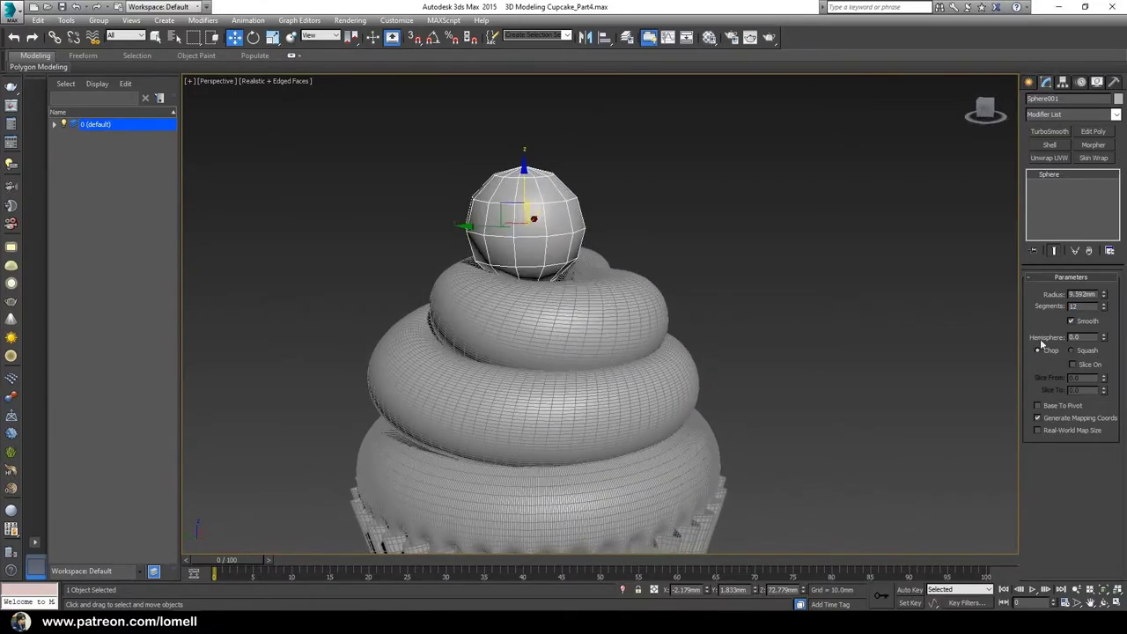
{"action": "middle_click_drag", "start_coordinate": [540, 307], "coordinate": [505, 197], "text": "alt"}
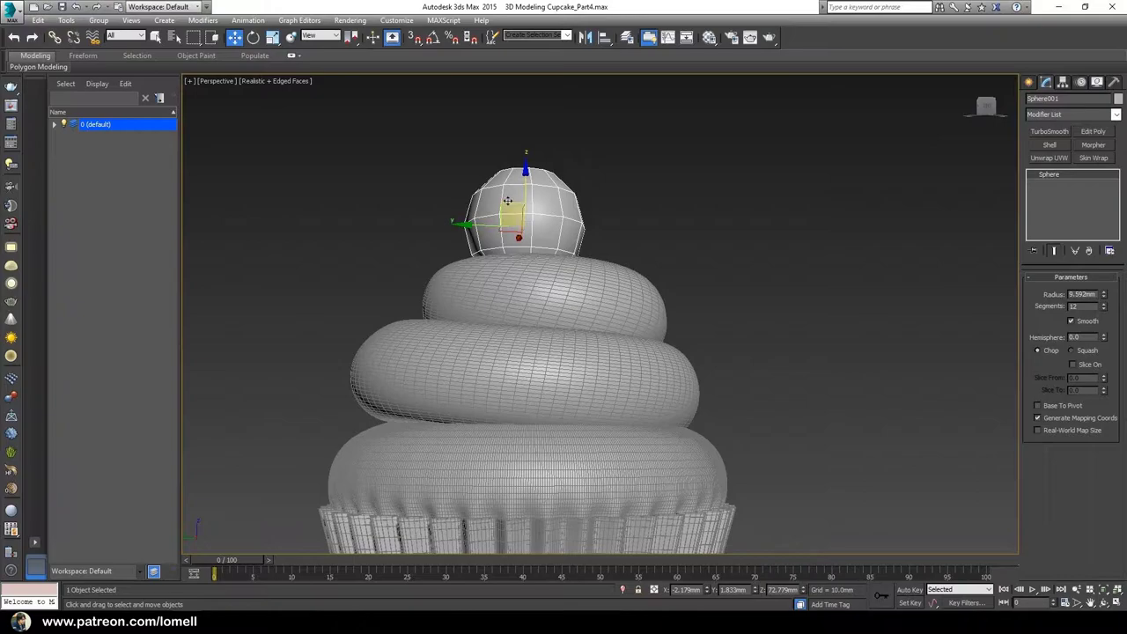
{"action": "left_click_drag", "start_coordinate": [509, 201], "coordinate": [523, 207]}
{"action": "middle_click_drag", "start_coordinate": [522, 208], "coordinate": [574, 261], "text": "alt"}
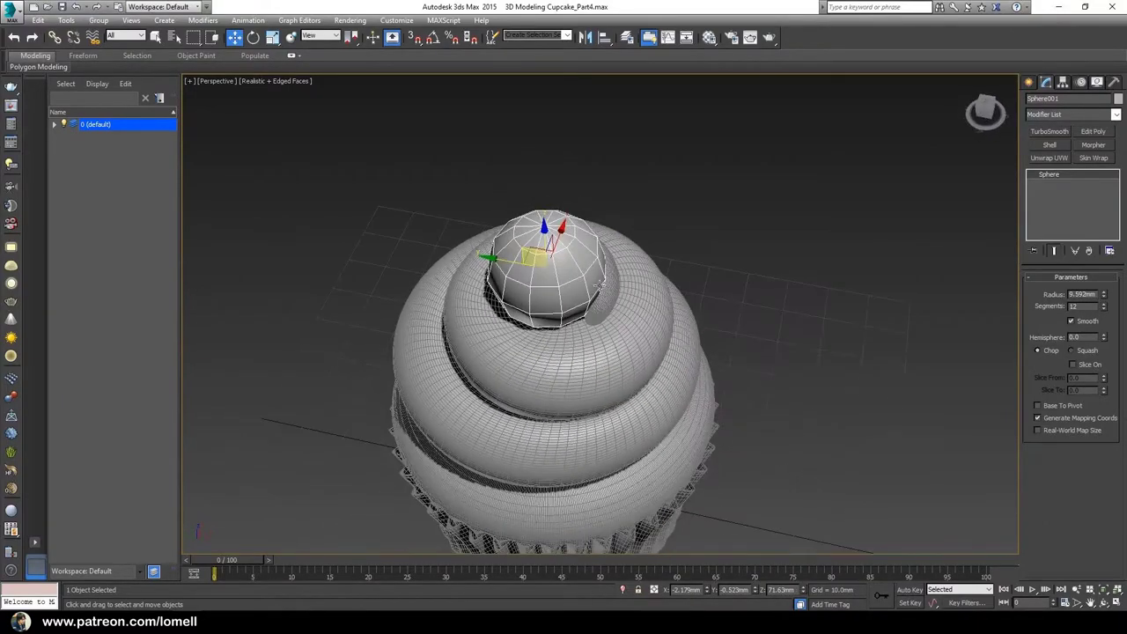
Step: Isolate the sphere and apply an FFD 4x4x4 modifier to it
{"action": "left_click", "coordinate": [624, 590]}
{"action": "middle_click_drag", "start_coordinate": [550, 369], "coordinate": [578, 397], "text": "alt"}
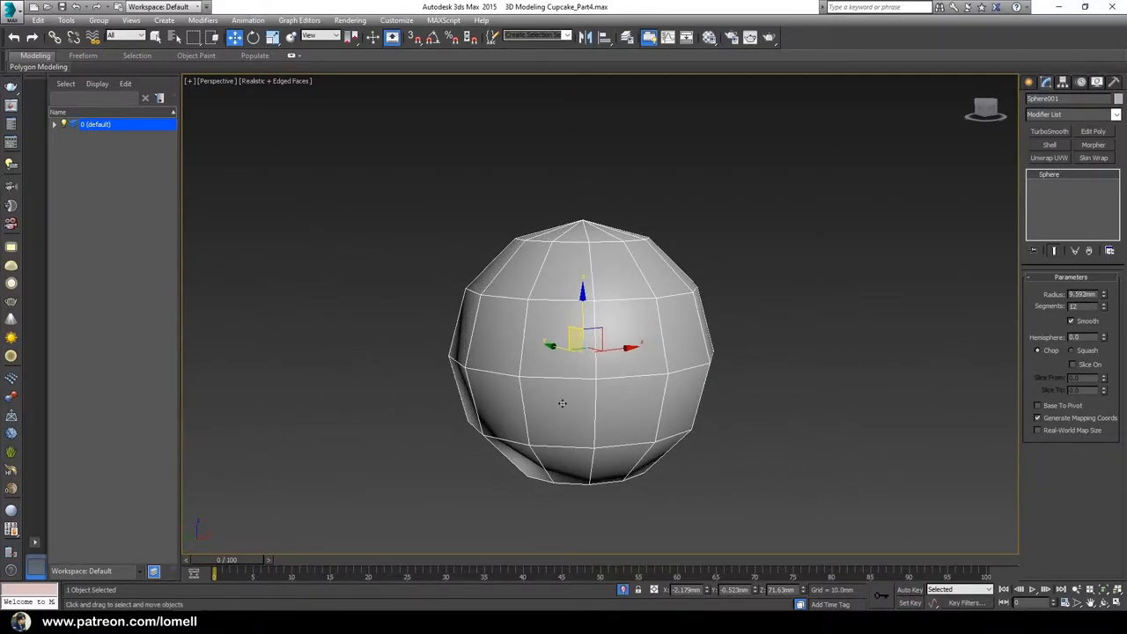
{"action": "left_click", "coordinate": [1042, 116]}
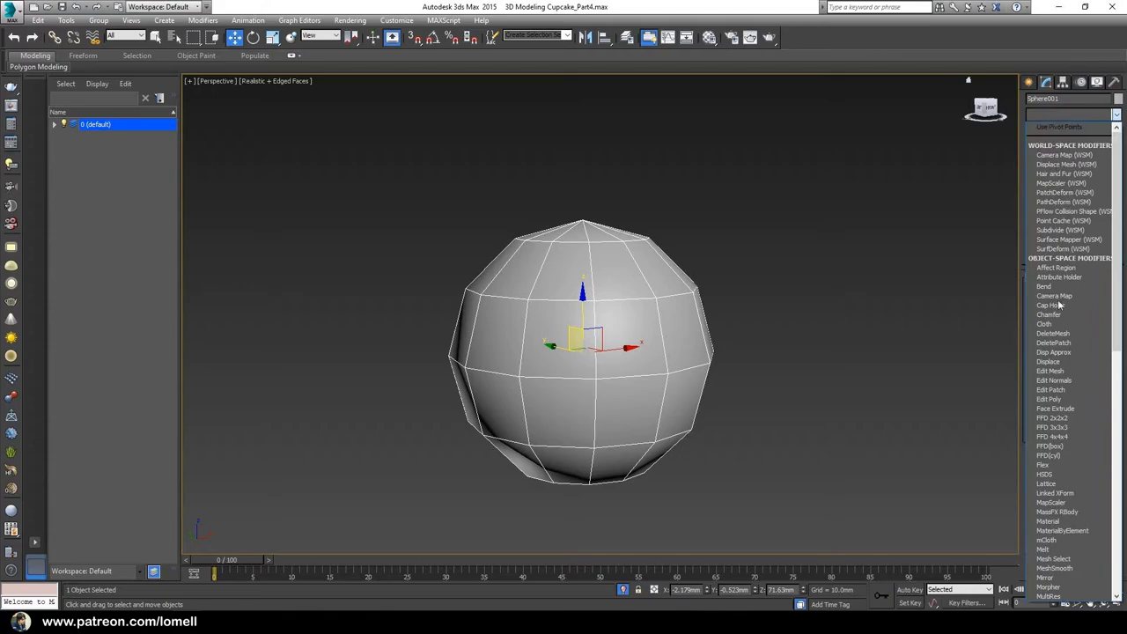
{"action": "scroll", "coordinate": [1049, 353], "scroll_direction": "down", "scroll_amount": 2}
{"action": "scroll", "coordinate": [1067, 396], "scroll_direction": "down", "scroll_amount": 3}
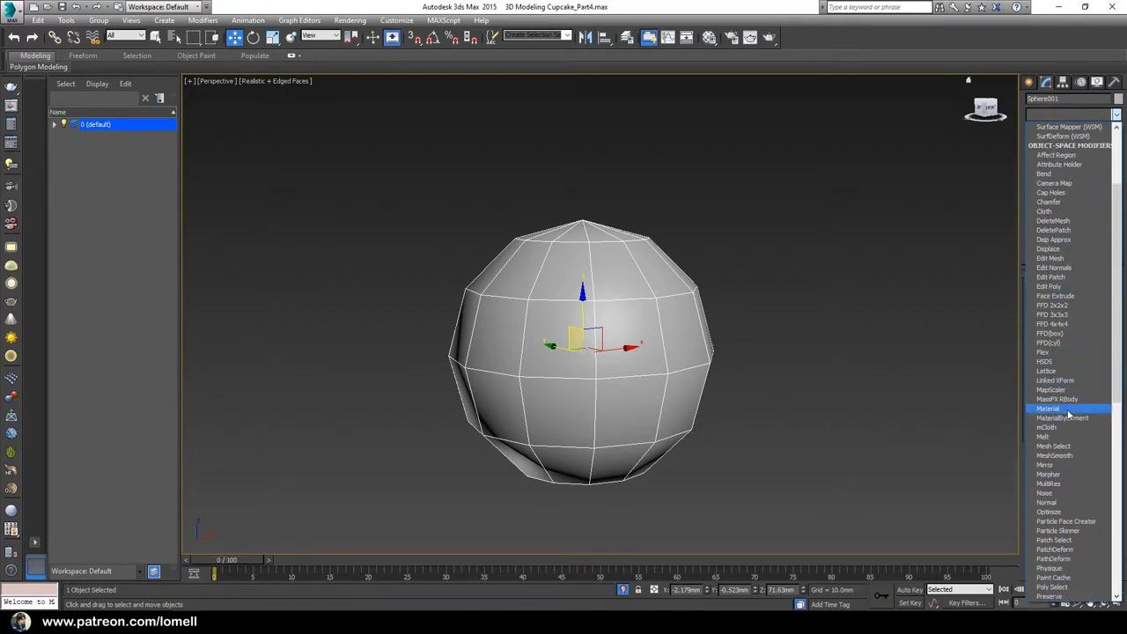
{"action": "left_click", "coordinate": [1055, 325]}
{"action": "middle_click_drag", "start_coordinate": [759, 397], "coordinate": [735, 395], "text": "alt"}
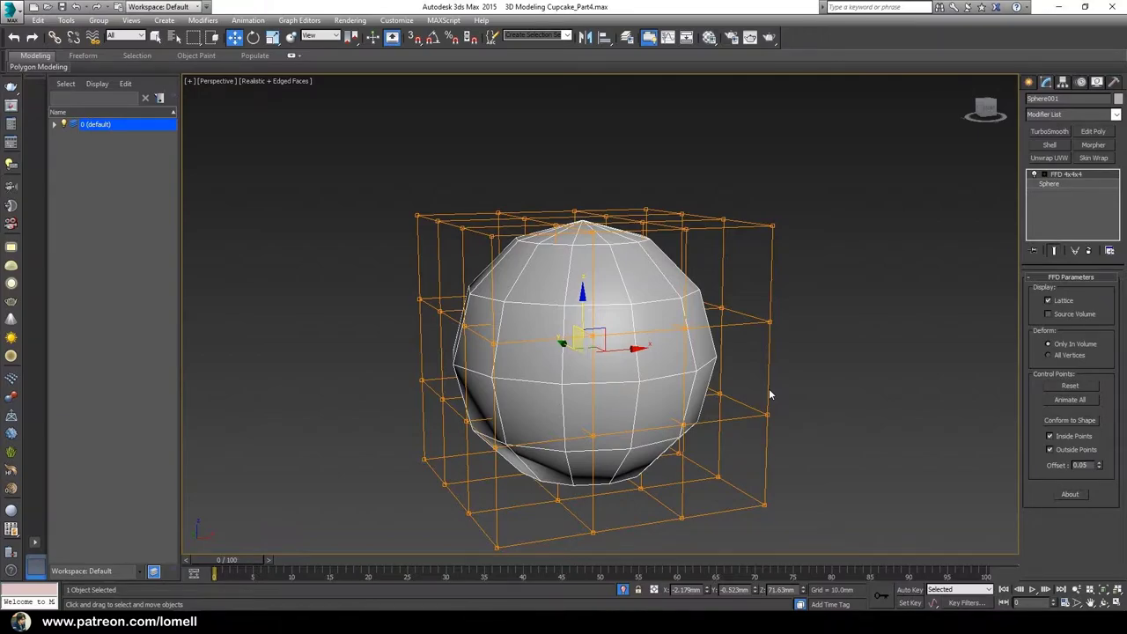
Step: In the top view, scale the control points at the FFD lattice's four corners slightly outward
{"action": "key", "text": "t"}
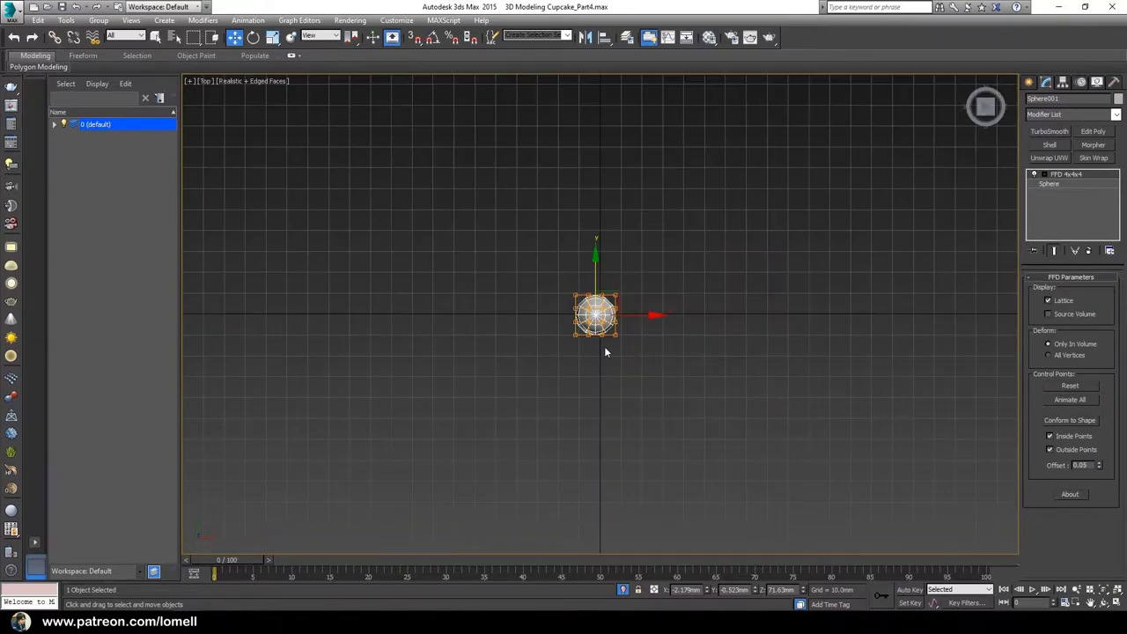
{"action": "scroll", "coordinate": [607, 352], "scroll_direction": "up", "scroll_amount": 5}
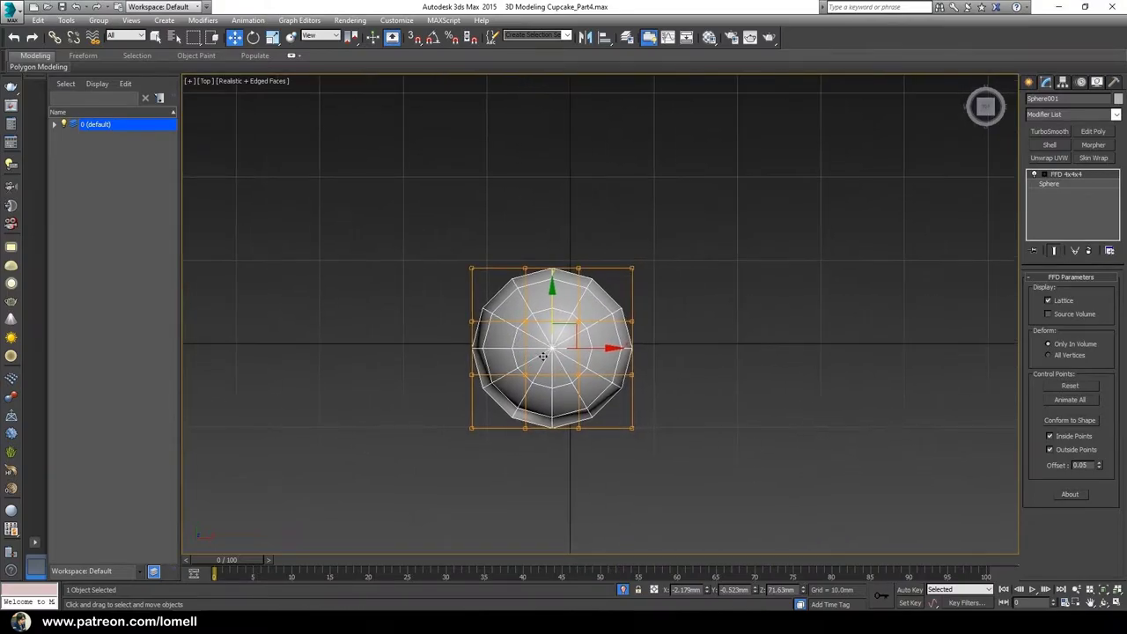
{"action": "left_click", "coordinate": [1045, 174]}
{"action": "left_click", "coordinate": [1077, 182]}
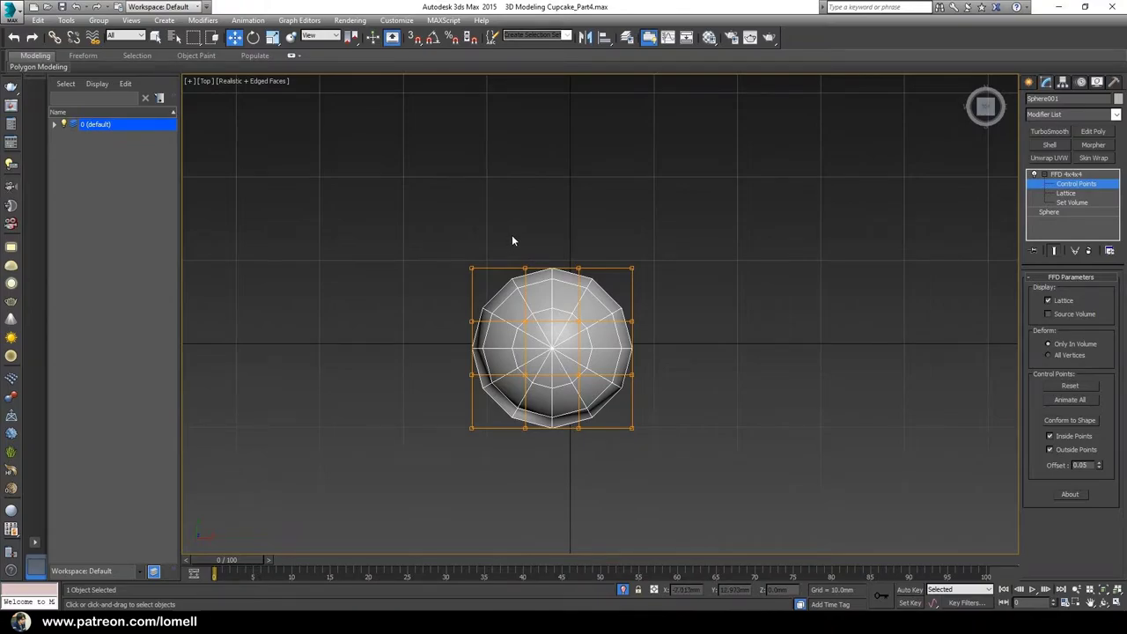
{"action": "left_click_drag", "start_coordinate": [428, 241], "coordinate": [485, 289]}
{"action": "left_click_drag", "start_coordinate": [607, 238], "coordinate": [652, 288], "text": "ctrl"}
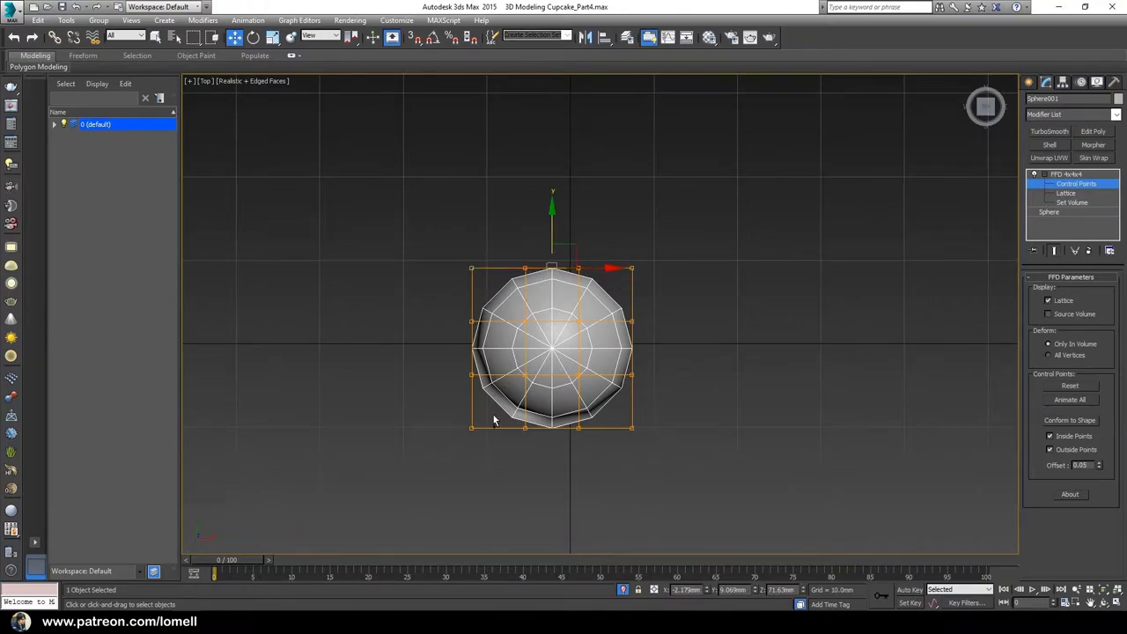
{"action": "left_click_drag", "start_coordinate": [516, 462], "coordinate": [633, 438], "text": "ctrl"}
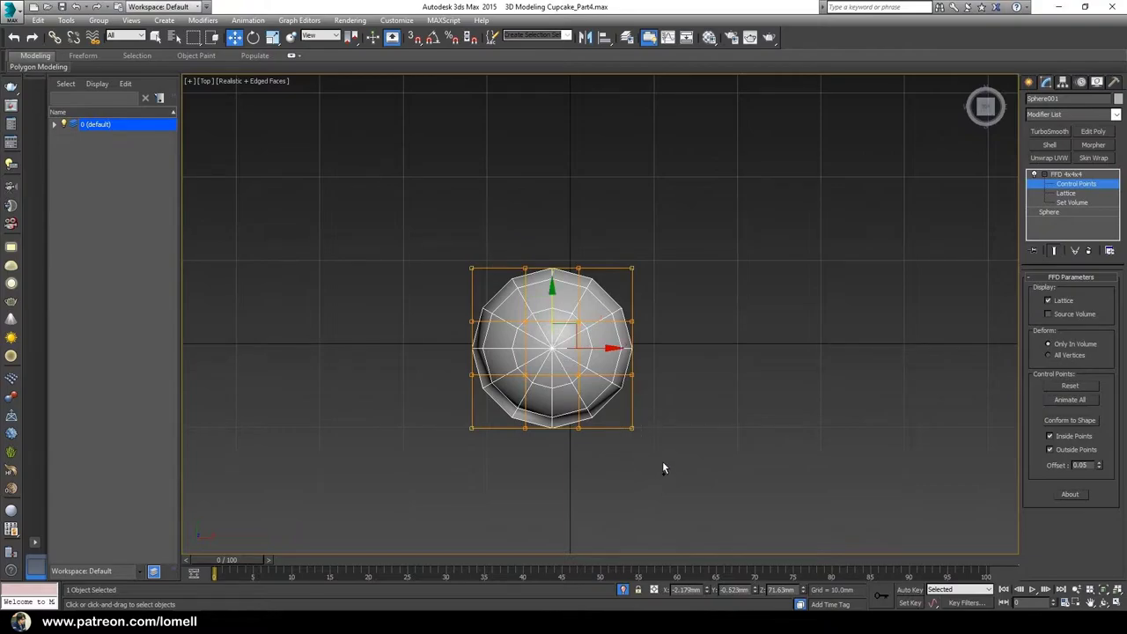
{"action": "key", "text": "r"}
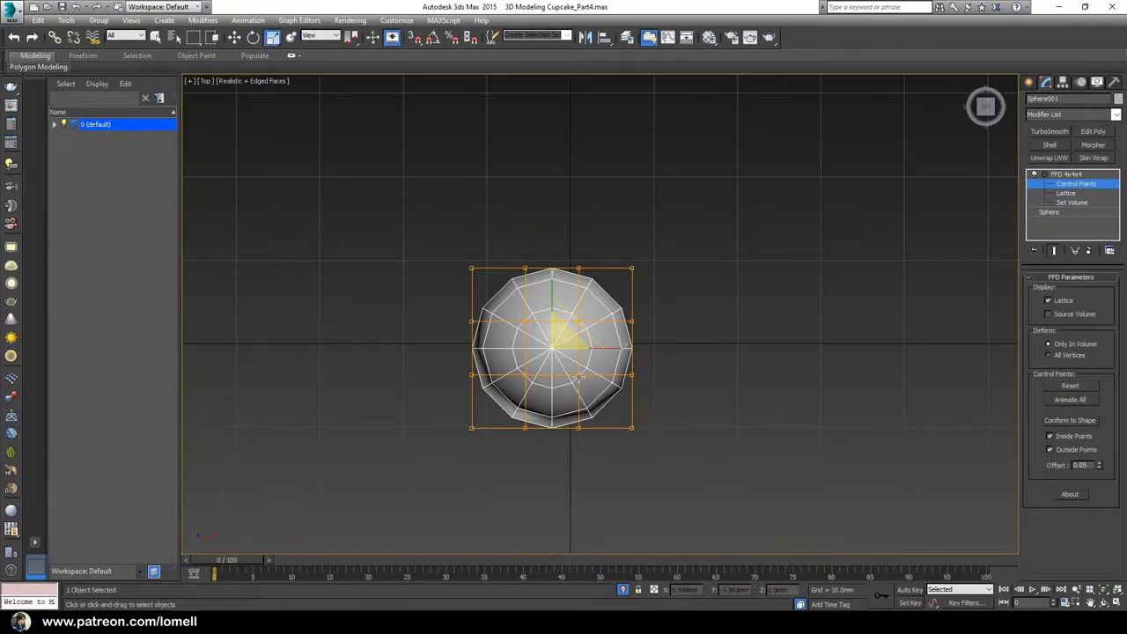
{"action": "scroll", "coordinate": [578, 377], "scroll_direction": "up", "scroll_amount": 2}
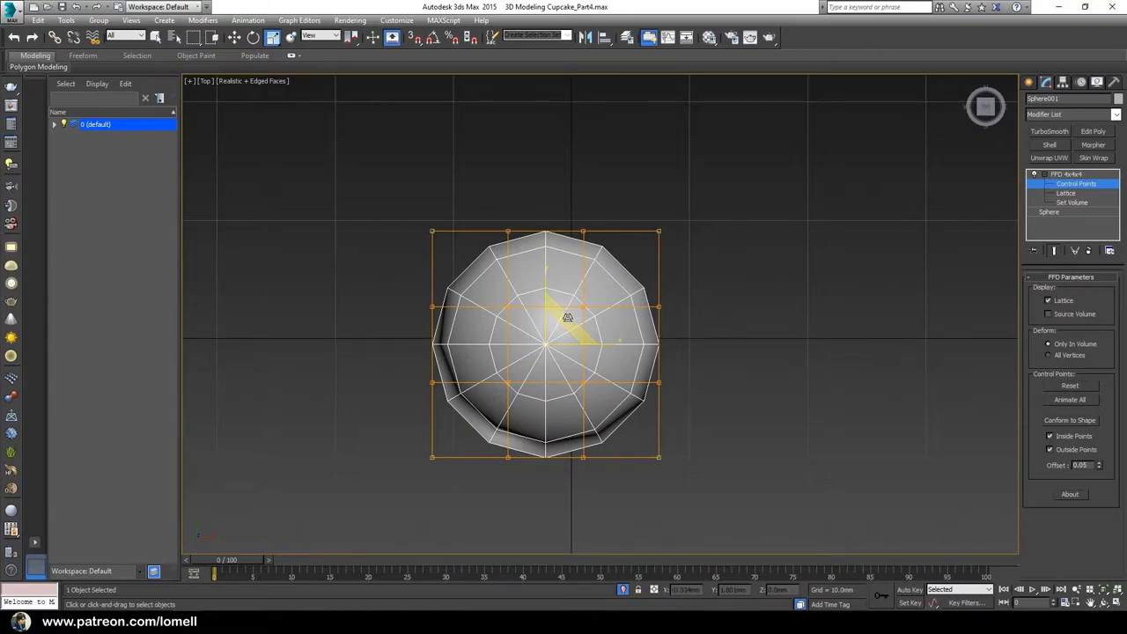
{"action": "mouse_move", "coordinate": [573, 318]}
{"action": "left_mouse_down"}
{"action": "mouse_move", "coordinate": [616, 259]}
{"action": "mouse_move", "coordinate": [615, 287]}
{"action": "mouse_move", "coordinate": [581, 305]}
{"action": "mouse_move", "coordinate": [581, 324]}
{"action": "mouse_move", "coordinate": [593, 302]}
{"action": "mouse_move", "coordinate": [588, 319]}
{"action": "left_mouse_up"}
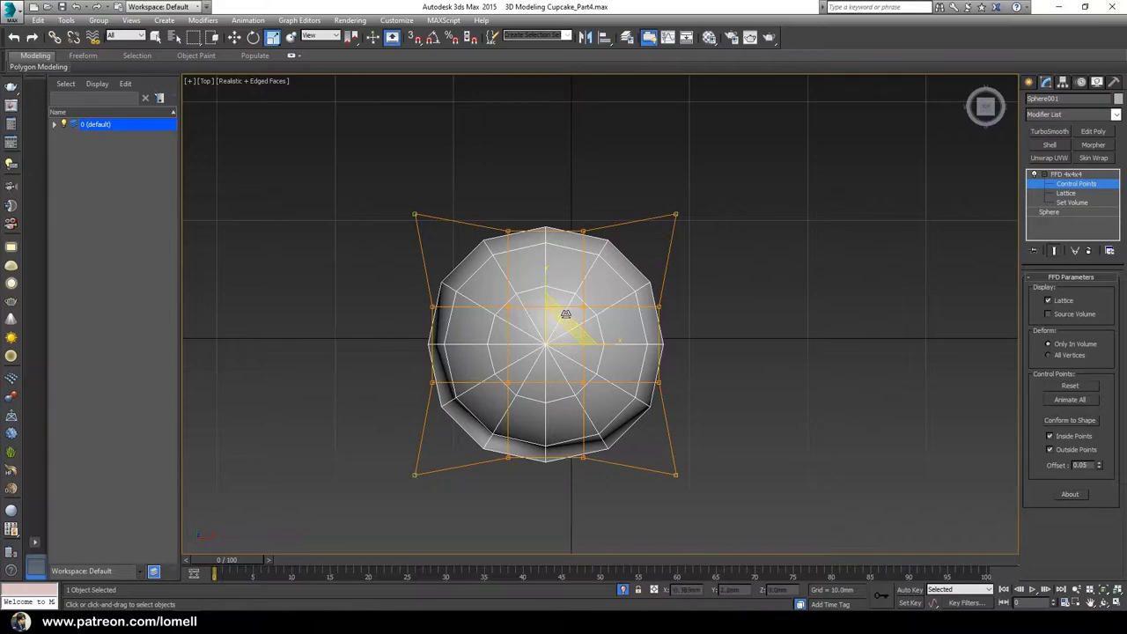
{"action": "left_click_drag", "start_coordinate": [565, 315], "coordinate": [566, 315]}
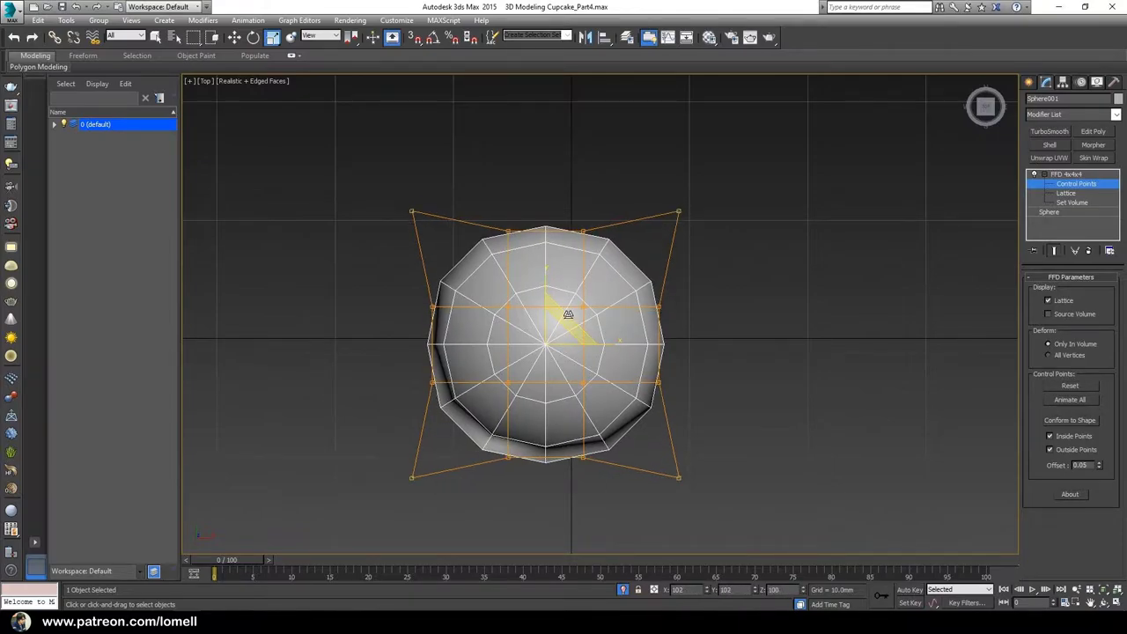
Step: In the front view, scale the top row of FFD control points outward to widen the sphere's upper part
{"action": "key", "text": "f"}
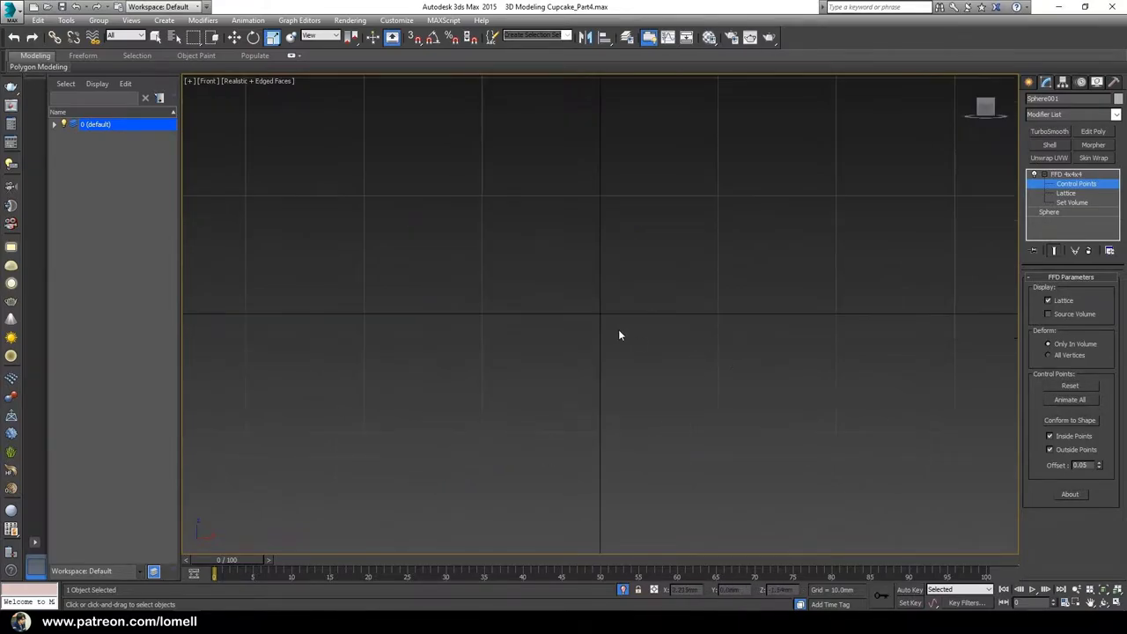
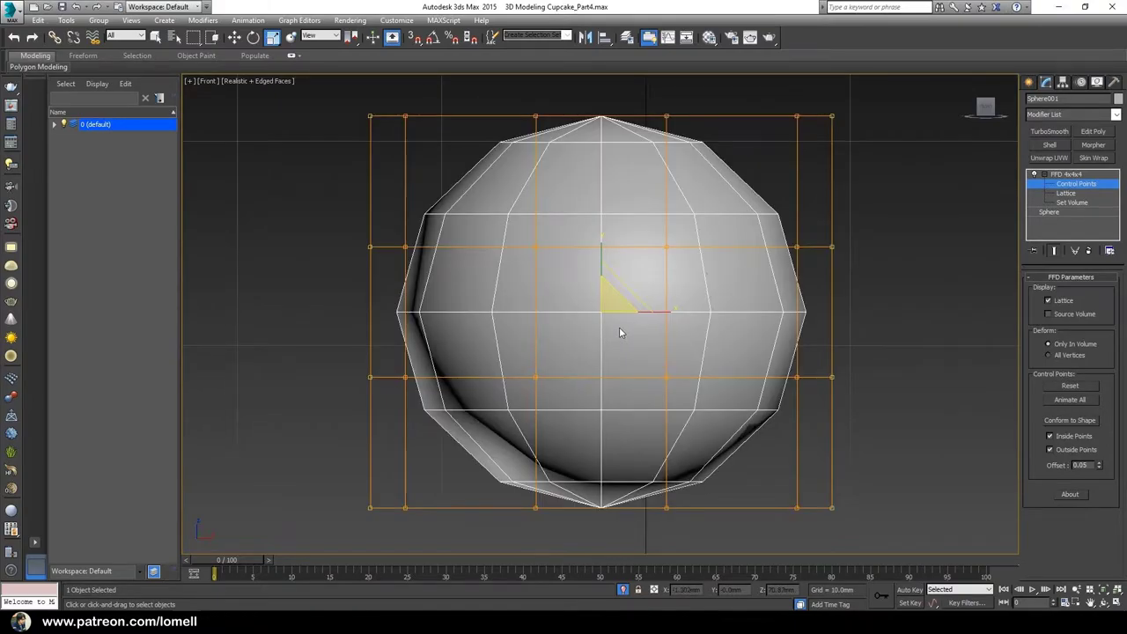
{"action": "scroll", "coordinate": [590, 333], "scroll_direction": "down", "scroll_amount": 8}
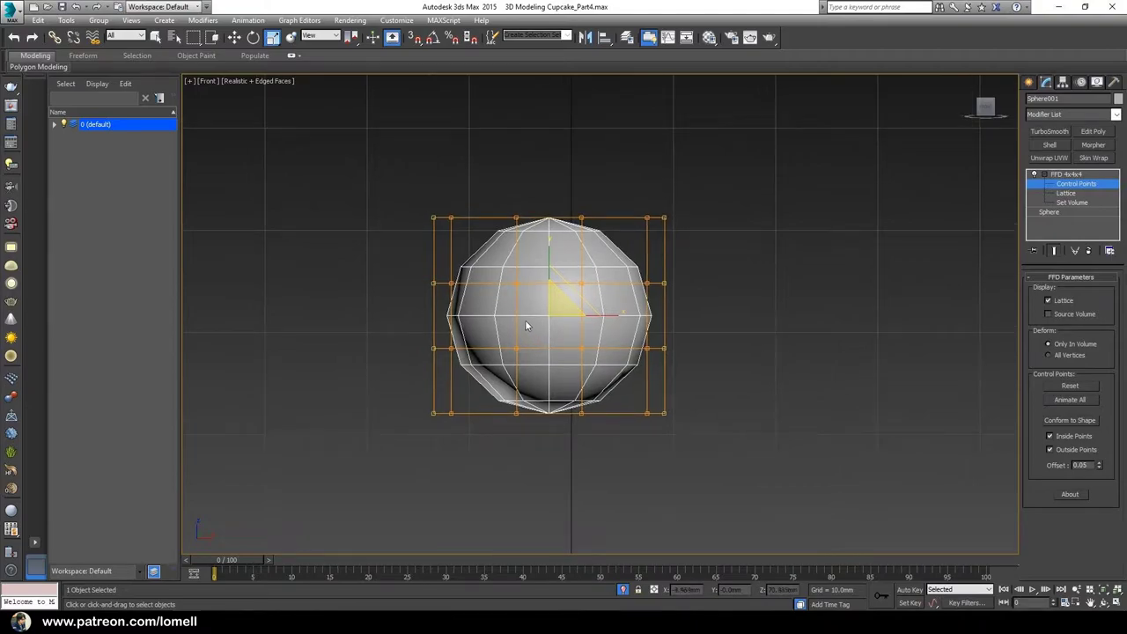
{"action": "middle_click_drag", "start_coordinate": [526, 327], "coordinate": [535, 336]}
{"action": "left_click_drag", "start_coordinate": [679, 261], "coordinate": [852, 257]}
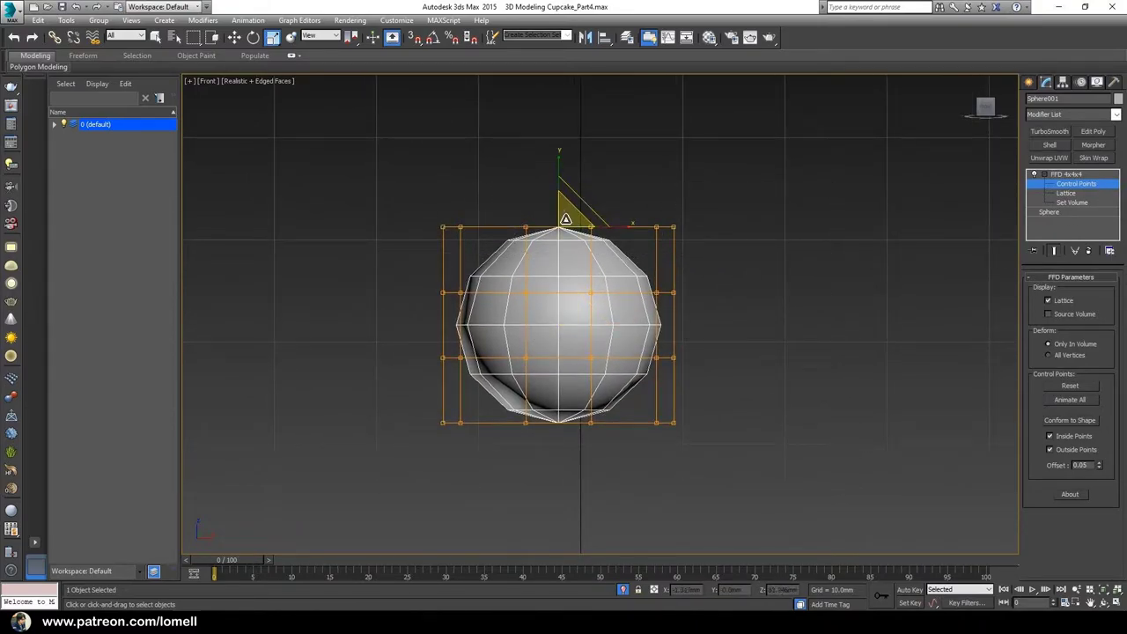
{"action": "left_click_drag", "start_coordinate": [564, 221], "coordinate": [561, 215]}
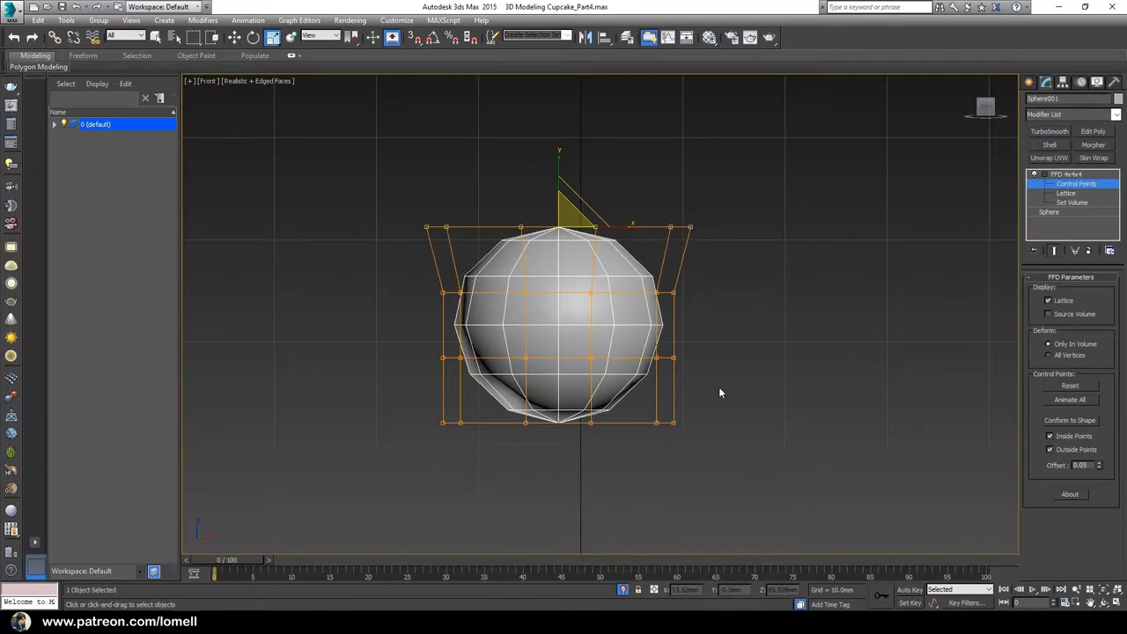
Step: In the front view, lower the FFD lattice's lower-middle row of control points slightly and raise the upper-middle row to about Z 75.9 mm
{"action": "left_click_drag", "start_coordinate": [402, 347], "coordinate": [716, 369]}
{"action": "key", "text": "w"}
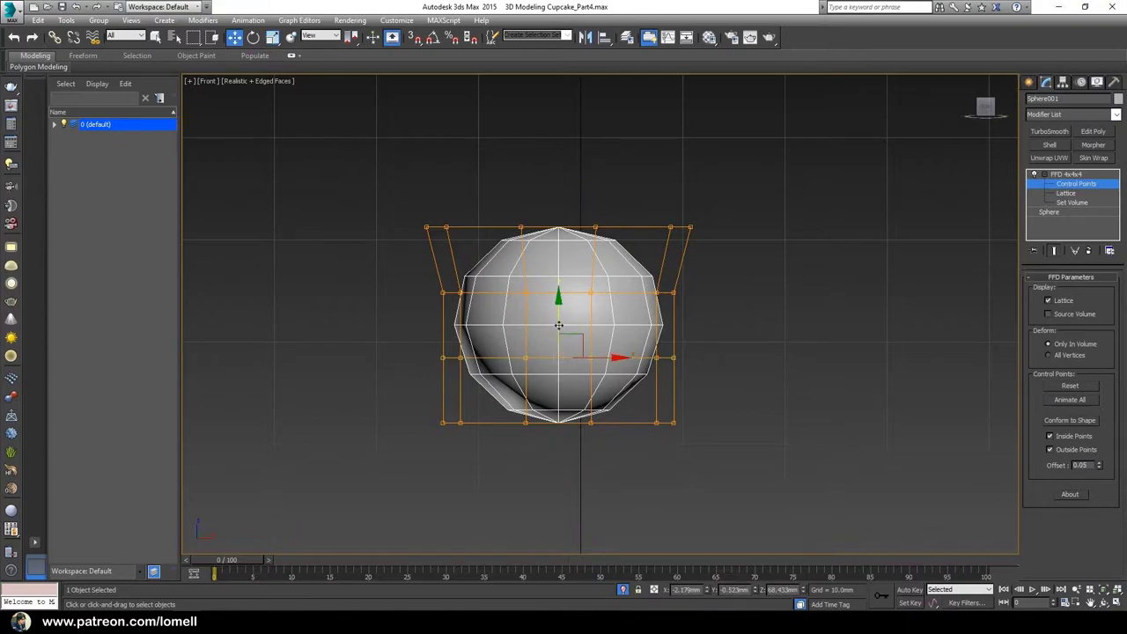
{"action": "left_click_drag", "start_coordinate": [558, 323], "coordinate": [558, 333]}
{"action": "left_click_drag", "start_coordinate": [395, 282], "coordinate": [750, 310]}
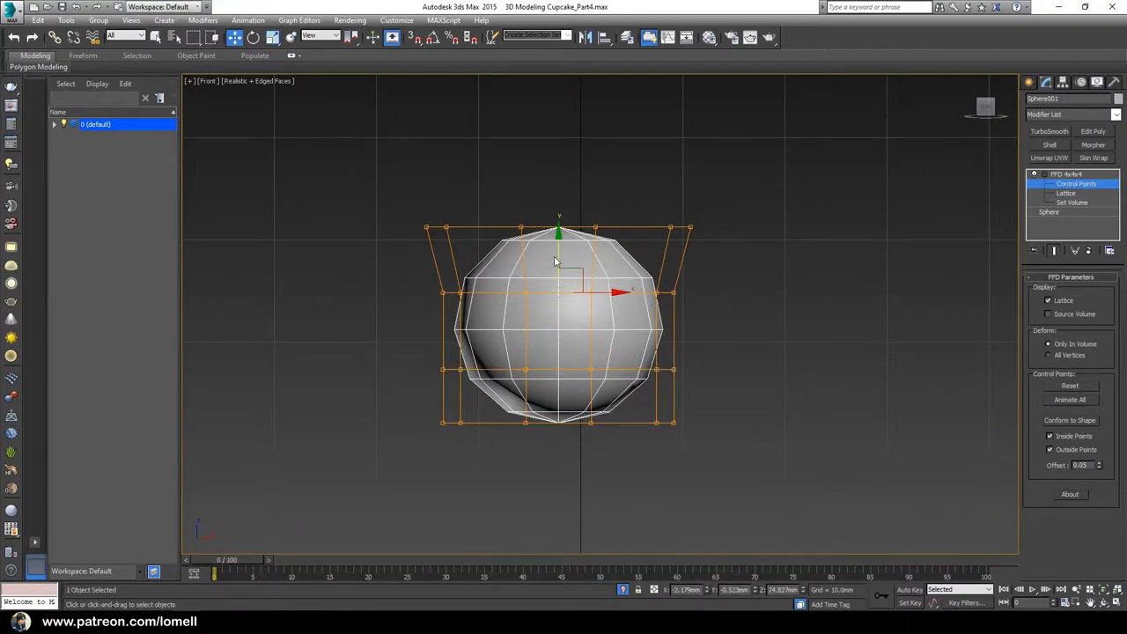
{"action": "left_click_drag", "start_coordinate": [557, 256], "coordinate": [556, 245]}
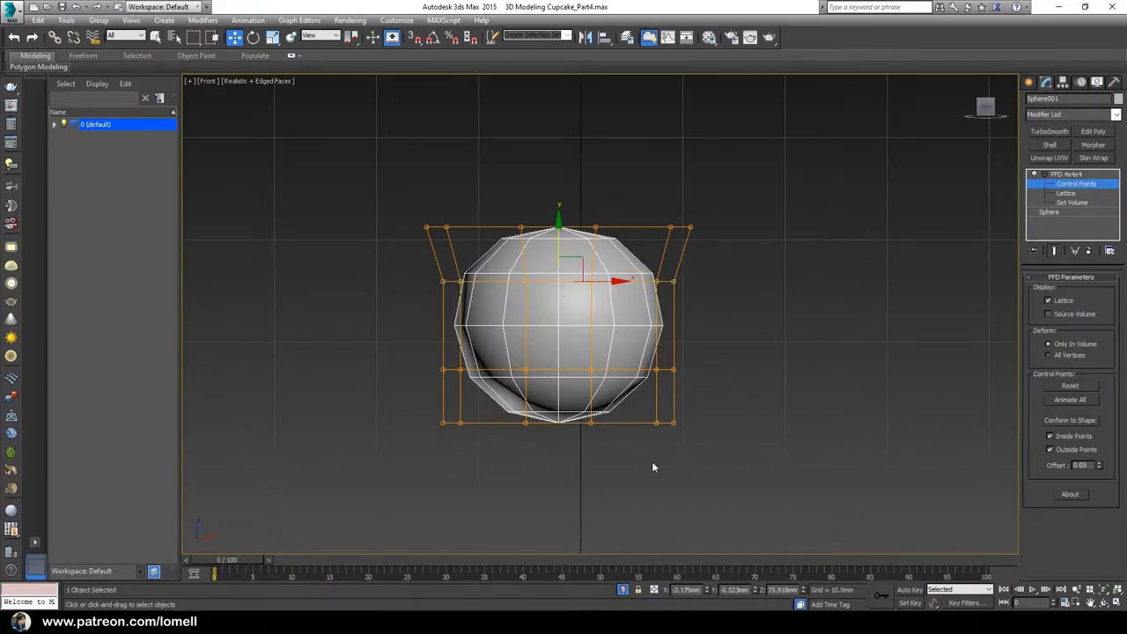
Step: In the perspective view, leave the FFD control-point level and add an Edit Poly modifier above the FFD on the sphere
{"action": "key", "text": "p"}
{"action": "middle_click_drag", "start_coordinate": [470, 385], "coordinate": [537, 410], "text": "alt"}
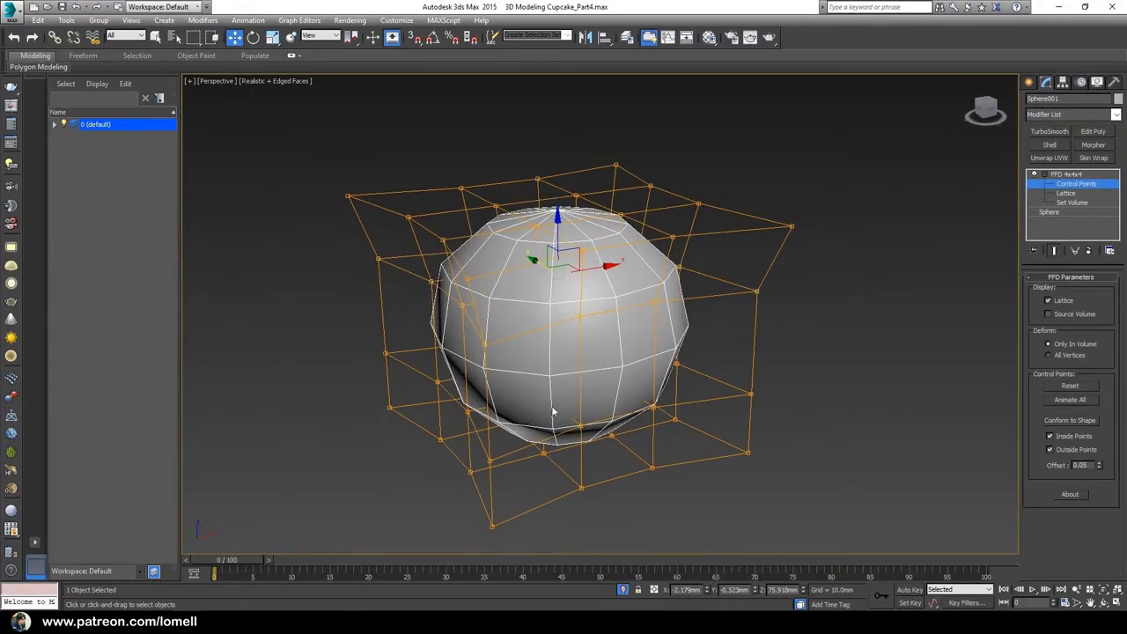
{"action": "left_click", "coordinate": [1068, 175]}
{"action": "left_click", "coordinate": [1044, 175]}
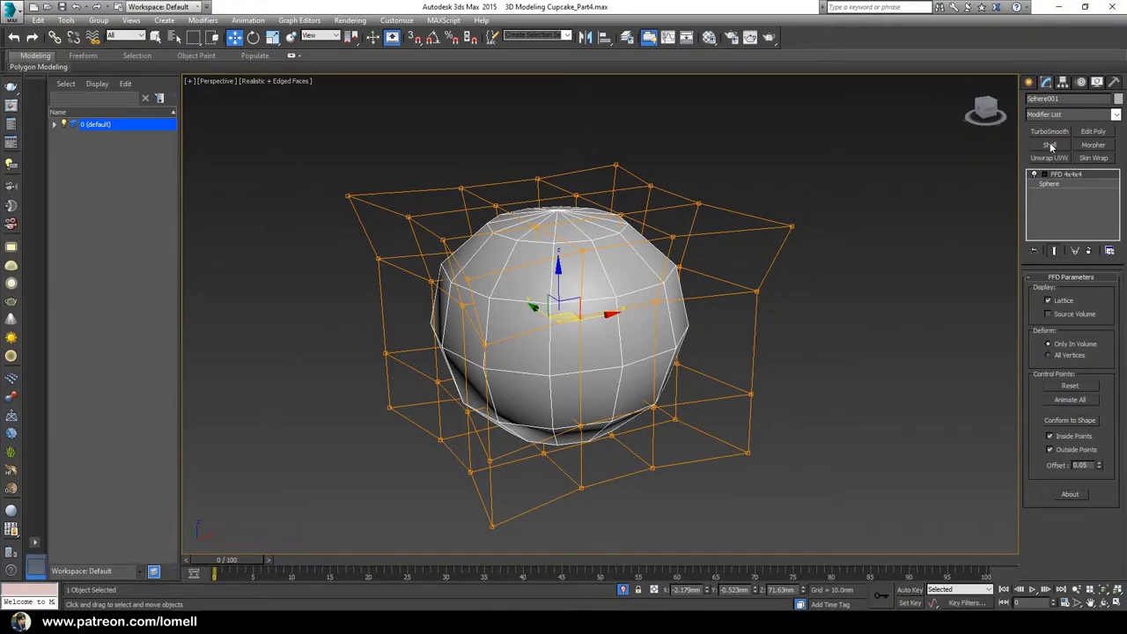
{"action": "left_click", "coordinate": [1093, 132]}
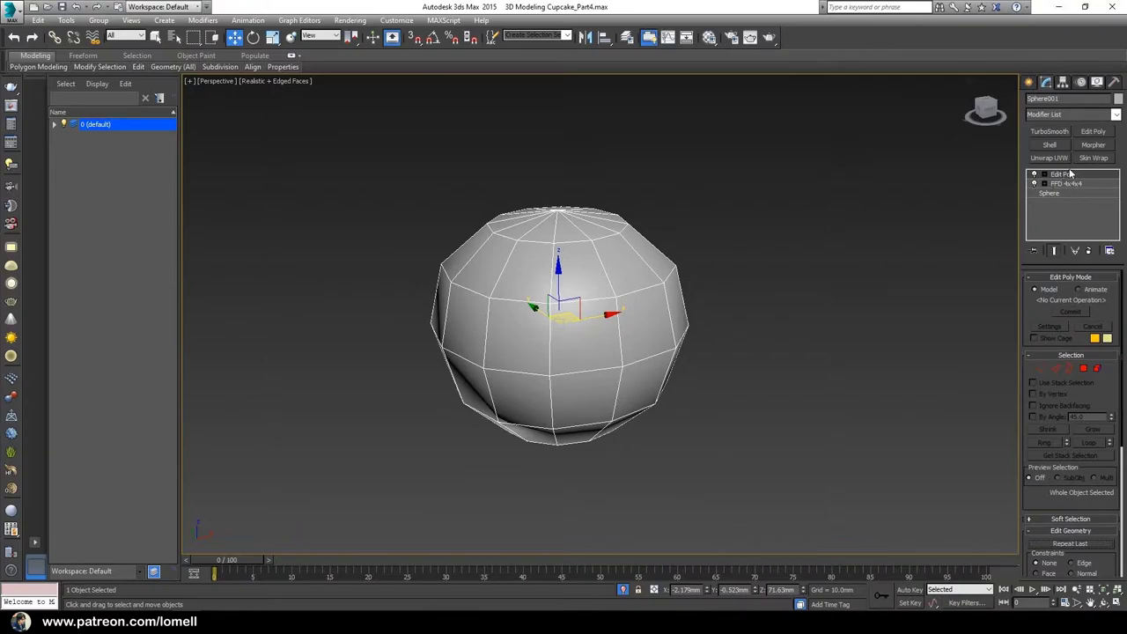
{"action": "middle_click_drag", "start_coordinate": [561, 310], "coordinate": [612, 328]}
{"action": "scroll", "coordinate": [555, 327], "scroll_direction": "up", "scroll_amount": 2}
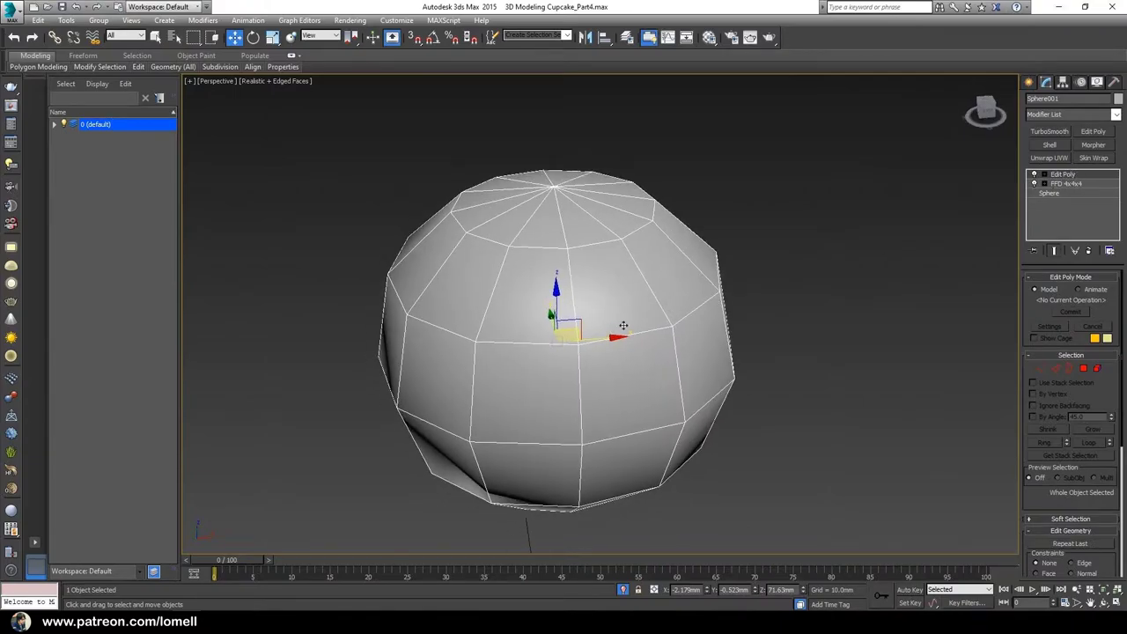
Step: Expand the Edit Poly modifier and go through its Vertex, Edge, Border, Polygon and Element sub-object levels
{"action": "left_click", "coordinate": [1044, 176]}
{"action": "middle_click_drag", "start_coordinate": [648, 362], "coordinate": [608, 324], "text": "alt"}
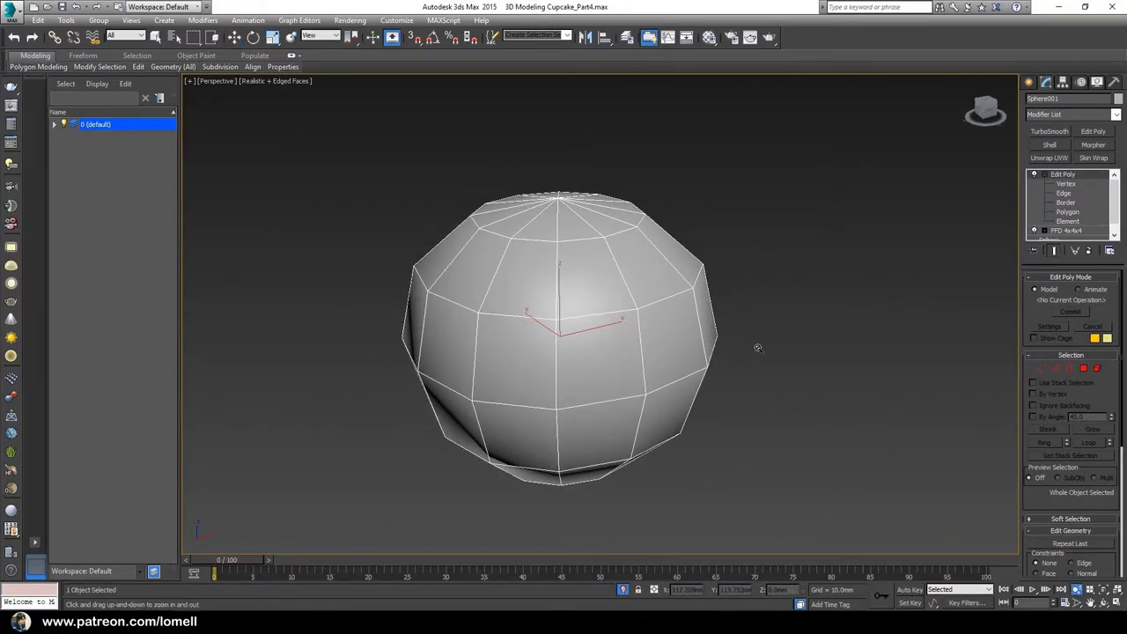
{"action": "left_click", "coordinate": [1066, 223]}
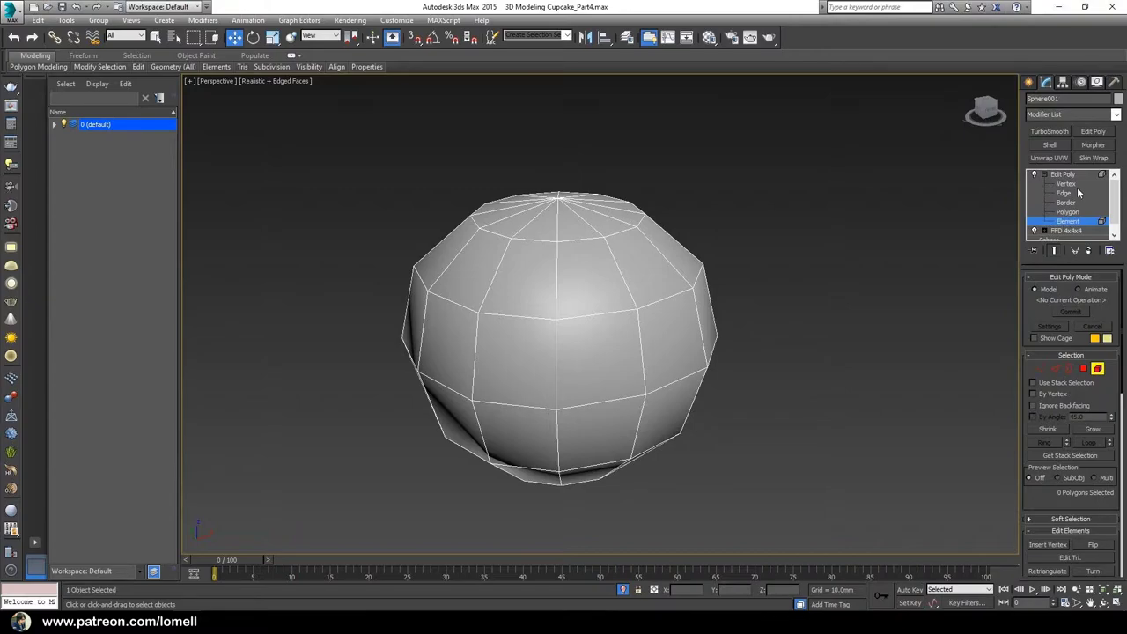
{"action": "left_click", "coordinate": [1066, 183]}
{"action": "left_click", "coordinate": [1065, 193]}
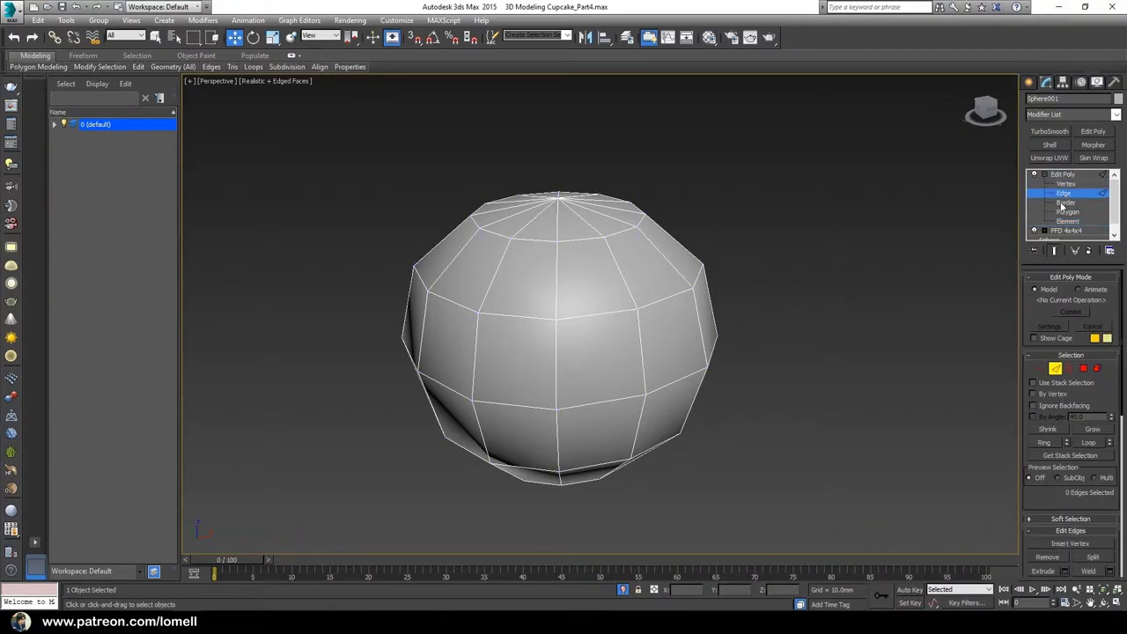
{"action": "left_click", "coordinate": [1064, 204]}
{"action": "left_click", "coordinate": [1067, 212]}
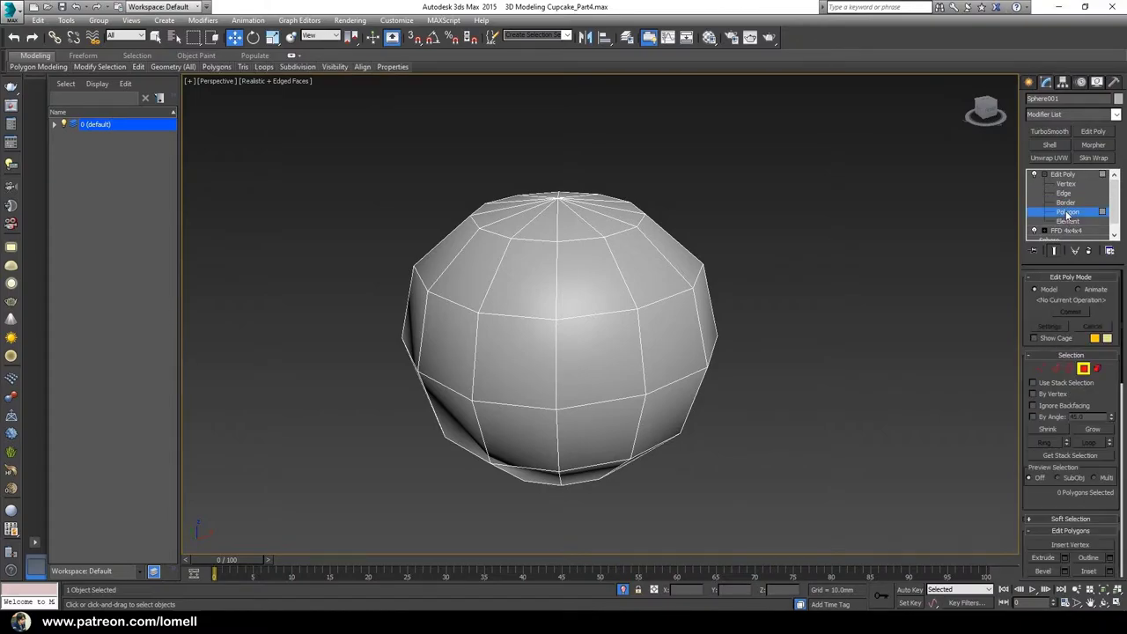
{"action": "left_click", "coordinate": [1067, 222]}
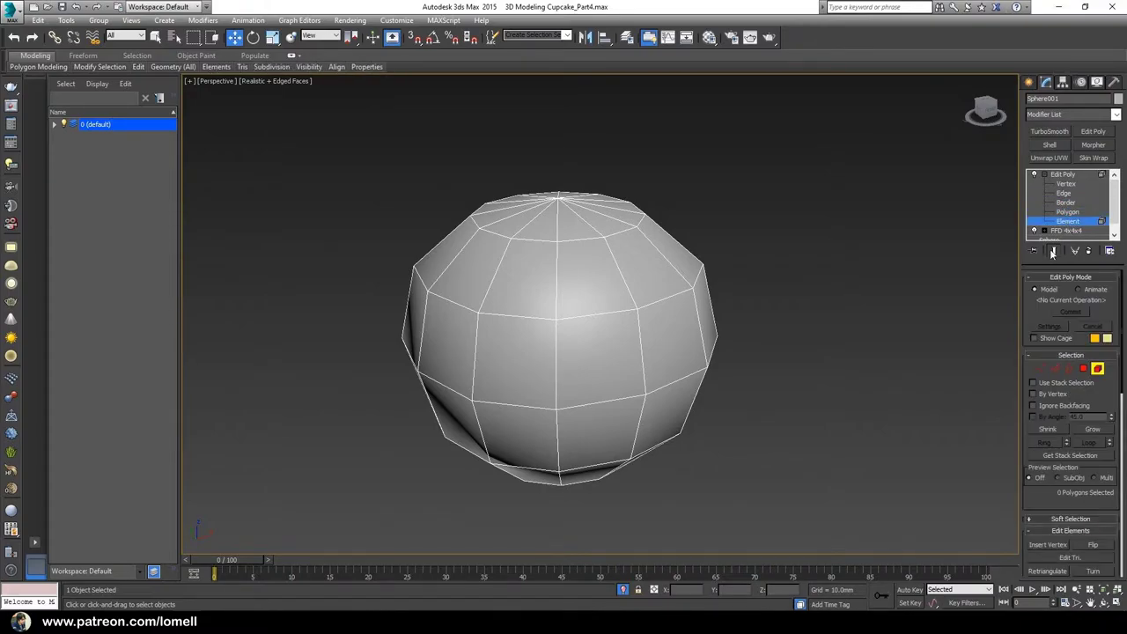
Step: Switch the Edit Poly modifier to Edge level and expand the modeling ribbon to show its full set of tools
{"action": "middle_click_drag", "start_coordinate": [723, 336], "coordinate": [616, 310], "text": "alt"}
{"action": "key", "text": "1"}
{"action": "left_click", "coordinate": [1064, 192]}
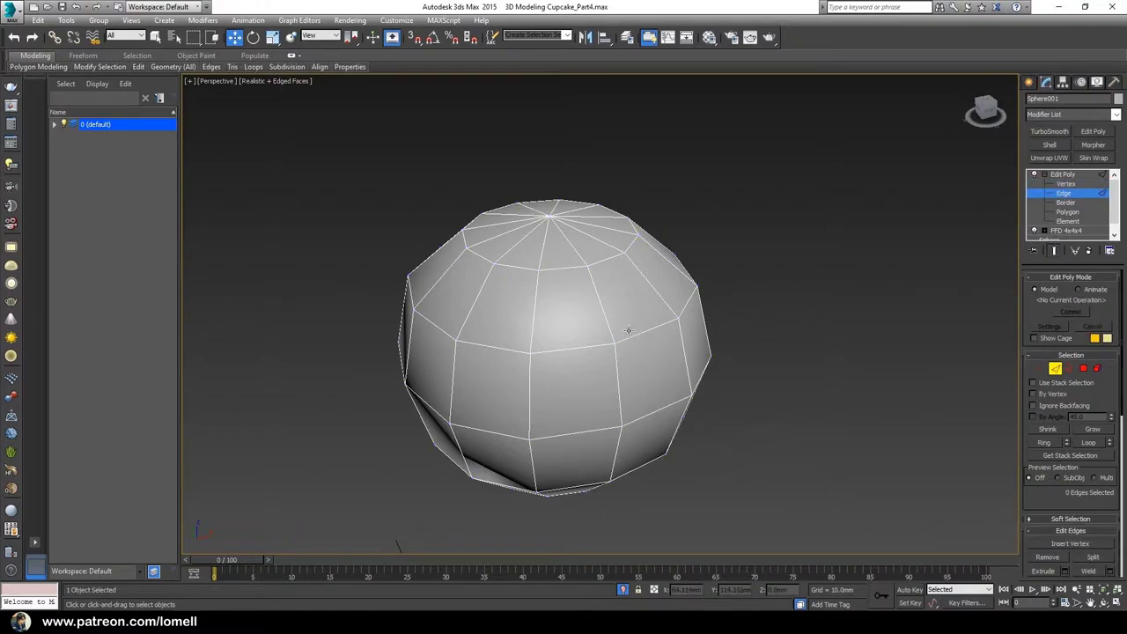
{"action": "mouse_move", "coordinate": [25, 63]}
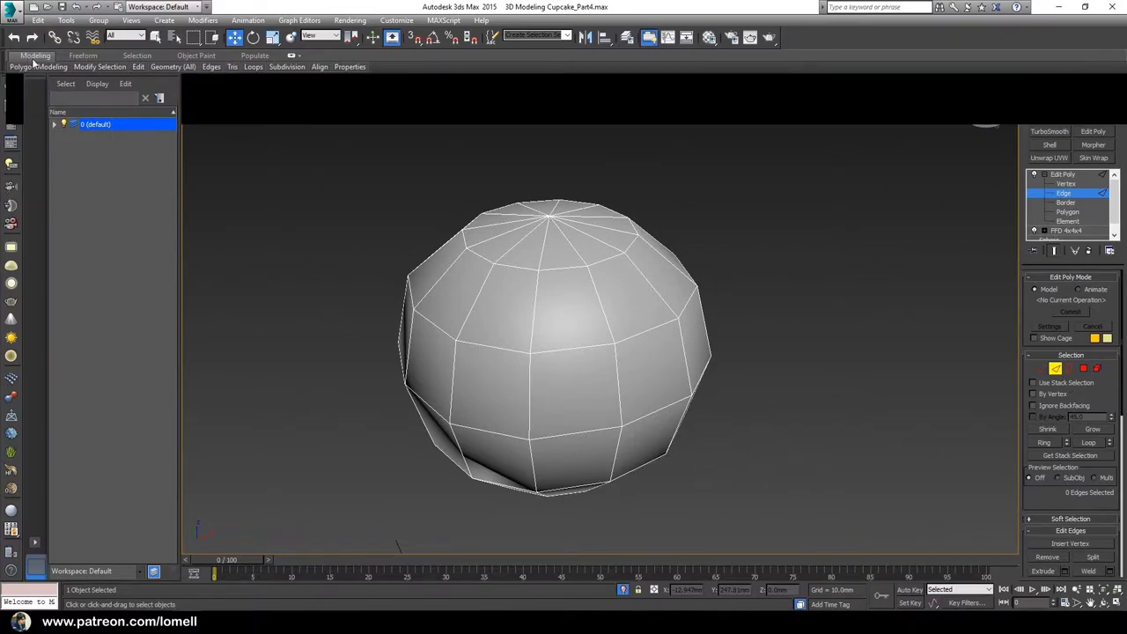
{"action": "double_click", "coordinate": [32, 56]}
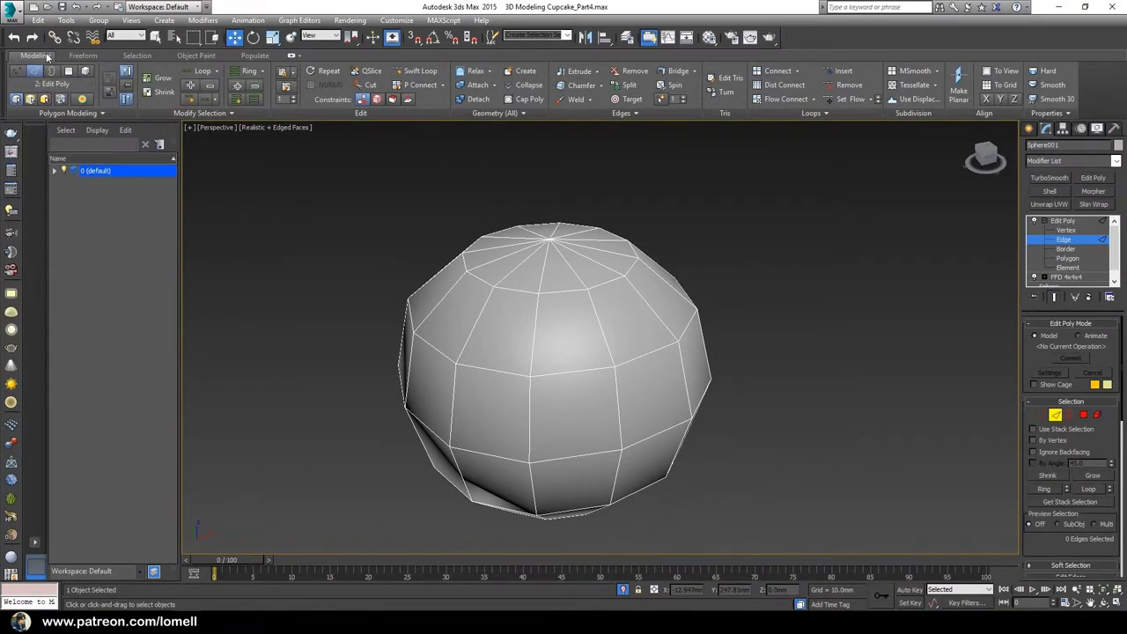
{"action": "right_click", "coordinate": [821, 36]}
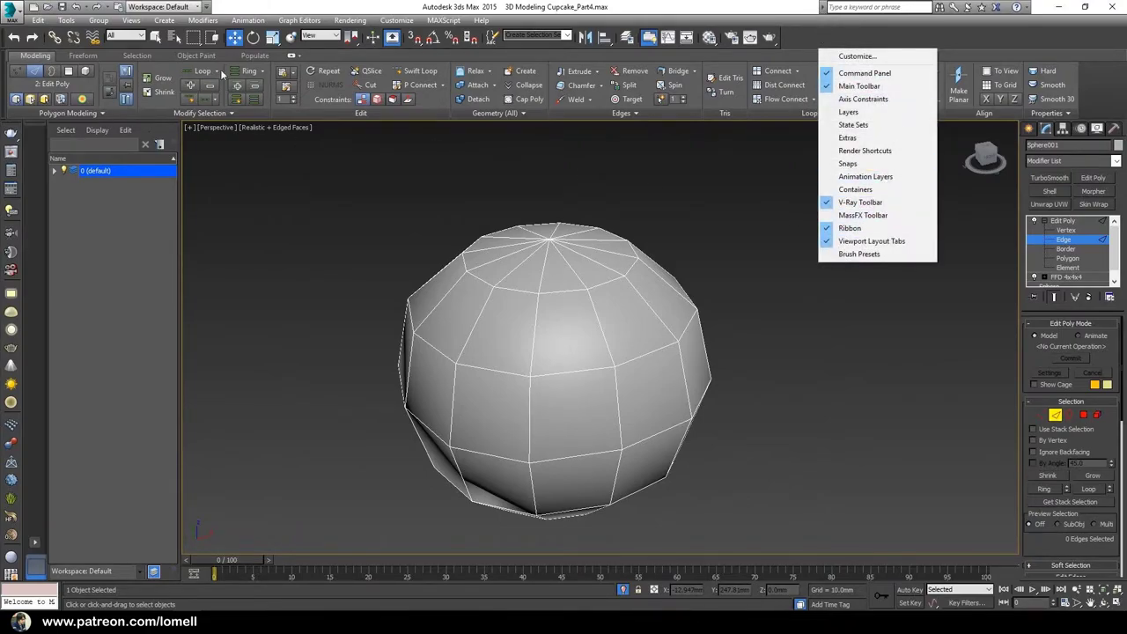
{"action": "left_click", "coordinate": [21, 58]}
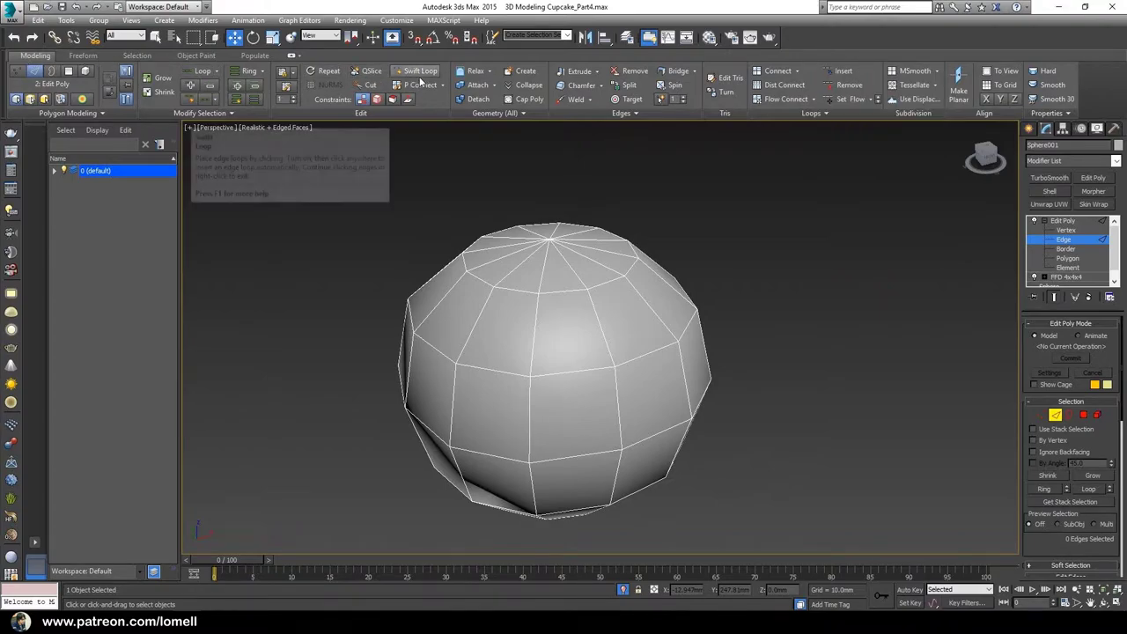
Step: Use Swift Loop to add one edge loop around the sphere's top pole and one around its bottom pole
{"action": "left_click", "coordinate": [420, 74]}
{"action": "middle_click_drag", "start_coordinate": [537, 308], "coordinate": [590, 310], "text": "alt"}
{"action": "left_click", "coordinate": [527, 290]}
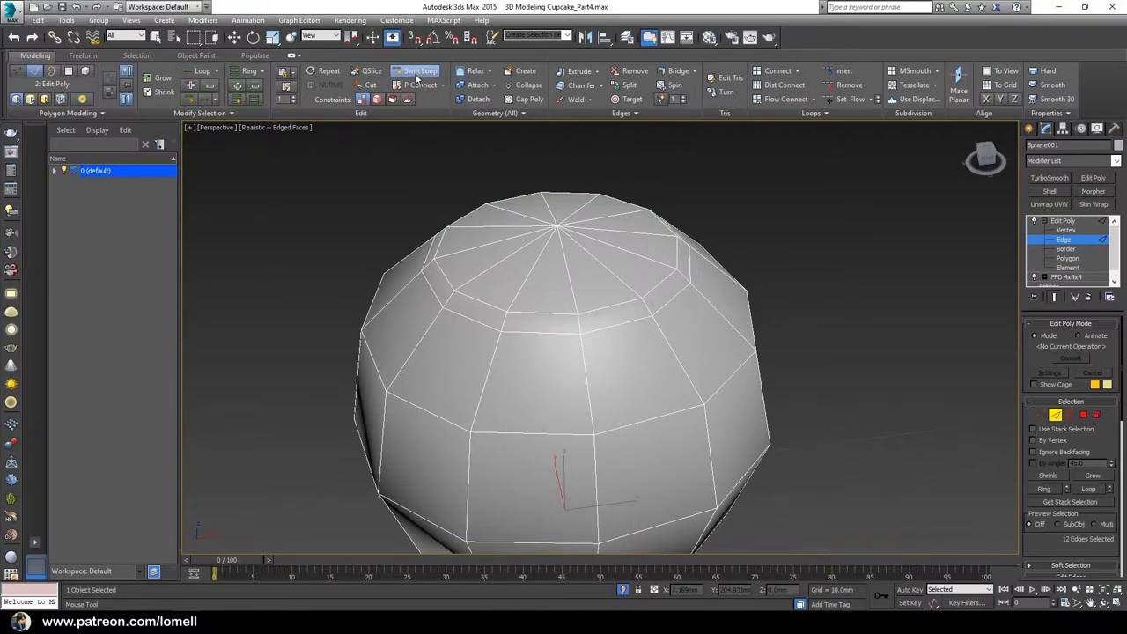
{"action": "key", "text": "w"}
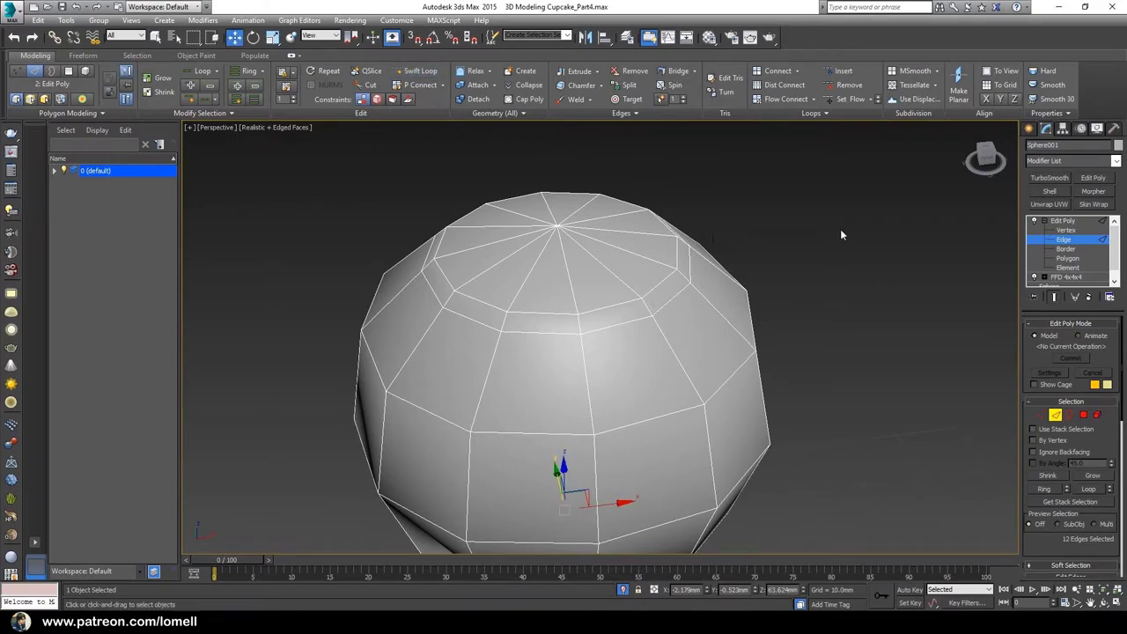
Step: Select the edge loop nearest the top pole and scale it inward to roughly half its width
{"action": "middle_click_drag", "start_coordinate": [571, 288], "coordinate": [592, 353], "text": "alt"}
{"action": "double_click", "coordinate": [591, 329]}
{"action": "key", "text": "r"}
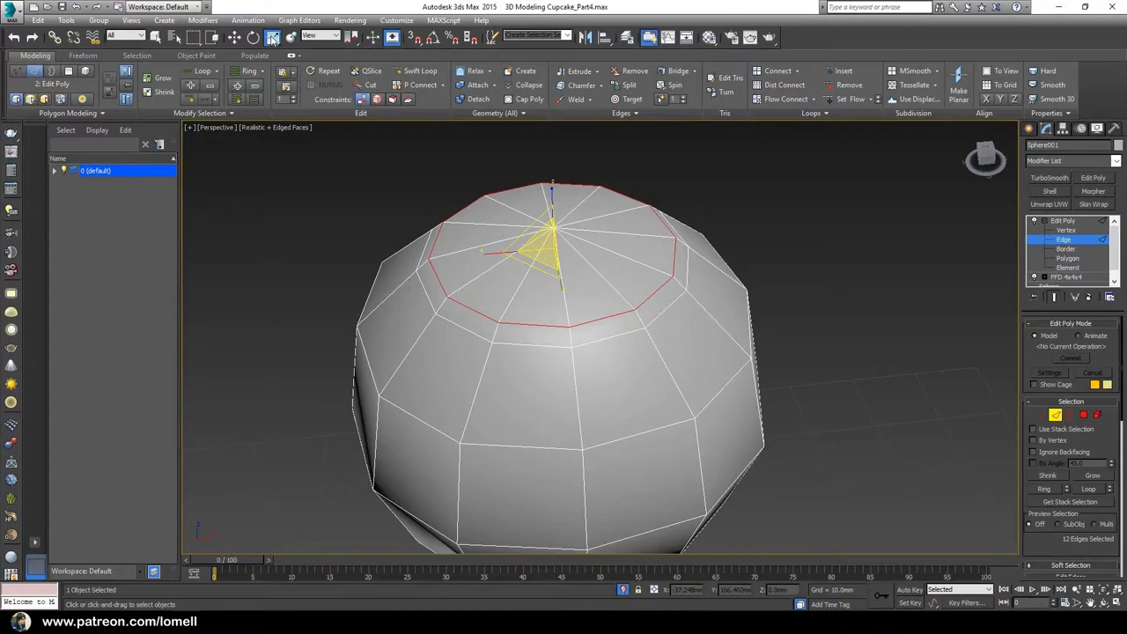
{"action": "middle_click_drag", "start_coordinate": [515, 236], "coordinate": [542, 268], "text": "alt"}
{"action": "left_click_drag", "start_coordinate": [544, 250], "coordinate": [545, 281]}
{"action": "middle_click_drag", "start_coordinate": [546, 281], "coordinate": [580, 276], "text": "alt"}
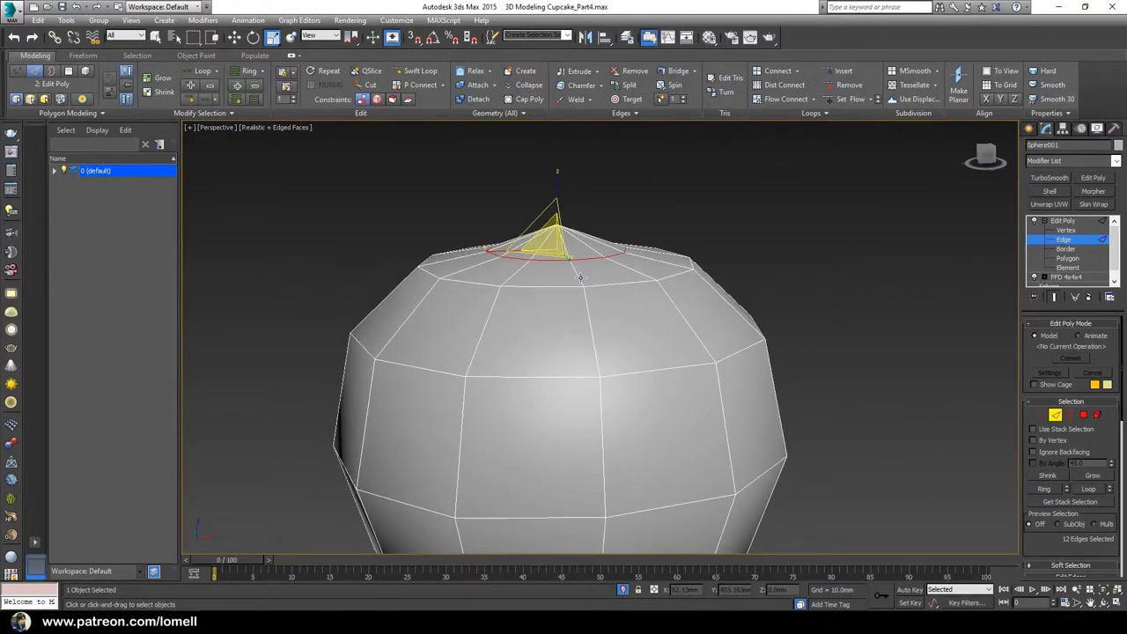
Step: Move the sphere's top pole vertex down to about Z 78.6 mm to dent the top inward
{"action": "key", "text": "1"}
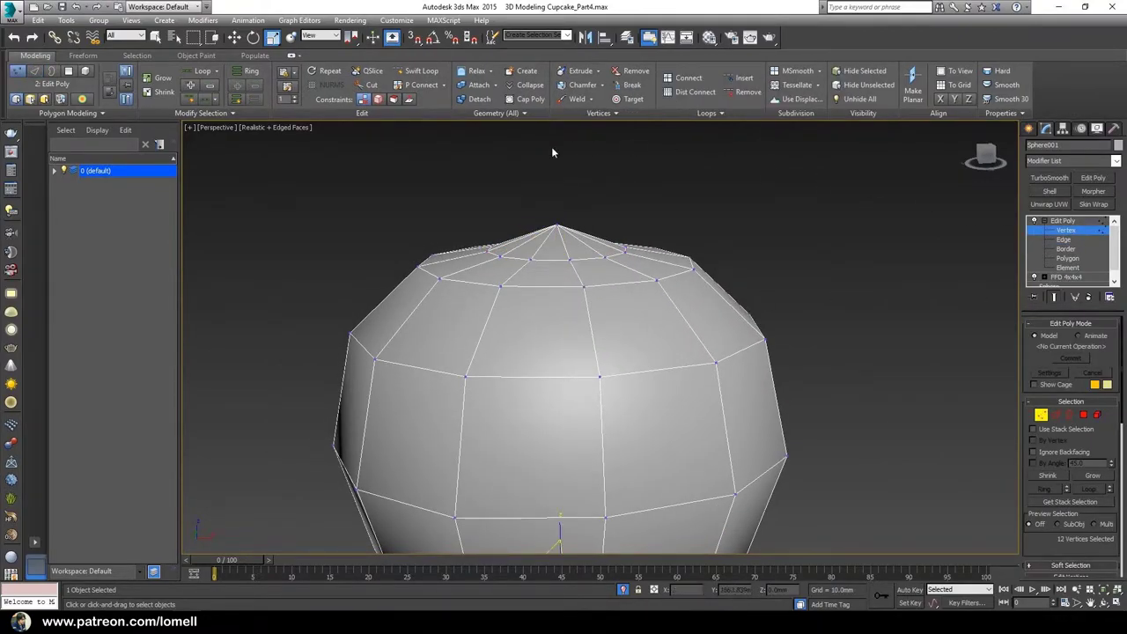
{"action": "left_click", "coordinate": [557, 226]}
{"action": "key", "text": "w"}
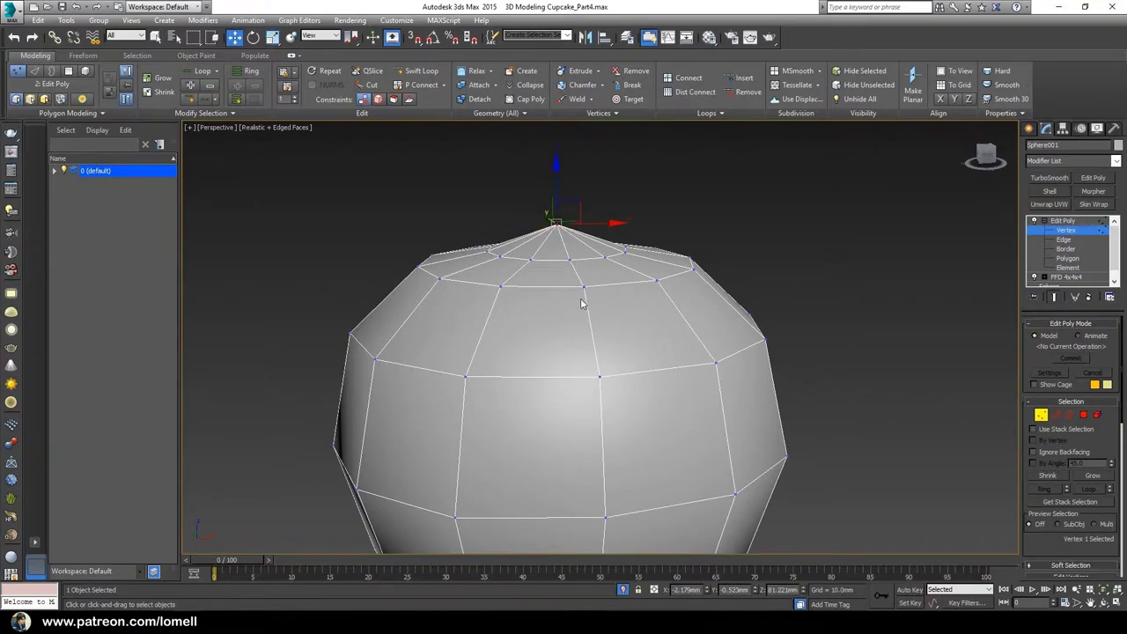
{"action": "middle_click_drag", "start_coordinate": [580, 300], "coordinate": [572, 293], "text": "alt"}
{"action": "left_click_drag", "start_coordinate": [553, 183], "coordinate": [565, 242]}
{"action": "scroll", "coordinate": [567, 248], "scroll_direction": "down", "scroll_amount": 3}
Step: Select the edge loop nearest the bottom pole, scale it inward and move it slightly down
{"action": "middle_click_drag", "start_coordinate": [566, 270], "coordinate": [559, 340], "text": "alt"}
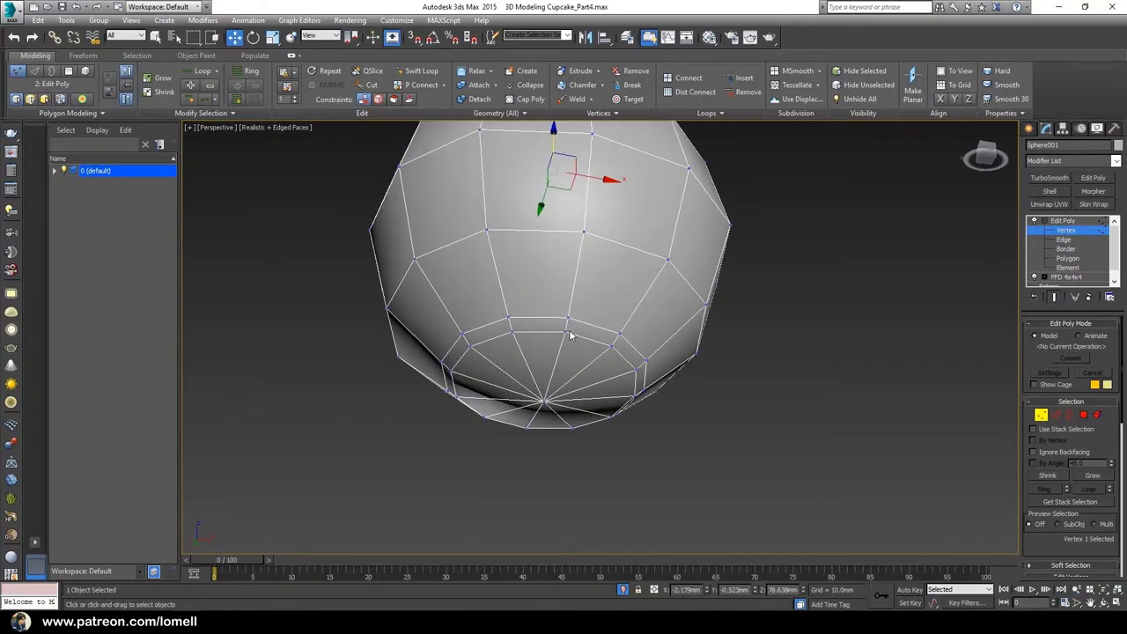
{"action": "key", "text": "2"}
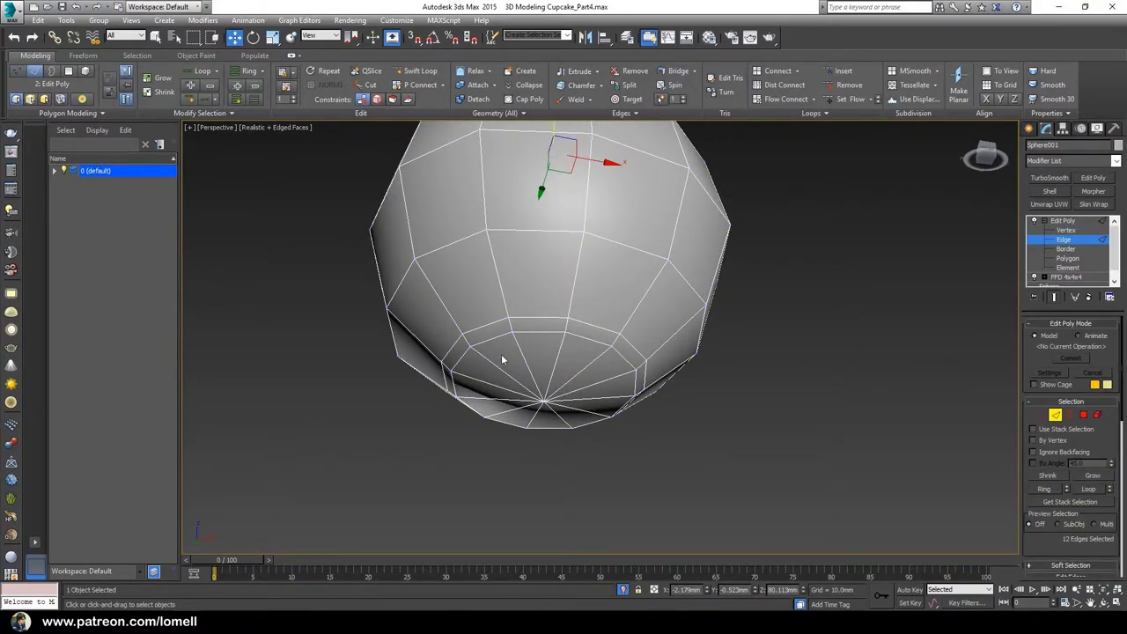
{"action": "double_click", "coordinate": [542, 330]}
{"action": "middle_click_drag", "start_coordinate": [542, 330], "coordinate": [550, 368], "text": "alt"}
{"action": "key", "text": "r"}
{"action": "left_click_drag", "start_coordinate": [550, 358], "coordinate": [542, 381]}
{"action": "scroll", "coordinate": [541, 378], "scroll_direction": "down", "scroll_amount": 2}
{"action": "mouse_move", "coordinate": [541, 379]}
{"action": "middle_mouse_down", "text": "alt"}
{"action": "mouse_move", "coordinate": [522, 435]}
{"action": "mouse_move", "coordinate": [547, 394]}
{"action": "middle_mouse_up", "text": "alt"}
{"action": "scroll", "coordinate": [548, 393], "scroll_direction": "up", "scroll_amount": 3}
{"action": "key", "text": "w"}
{"action": "left_click_drag", "start_coordinate": [549, 353], "coordinate": [548, 361]}
{"action": "middle_click_drag", "start_coordinate": [549, 361], "coordinate": [571, 406], "text": "alt"}
Step: Move the sphere's bottom pole vertex up to about Z 63.3 mm to flatten the underside
{"action": "key", "text": "1"}
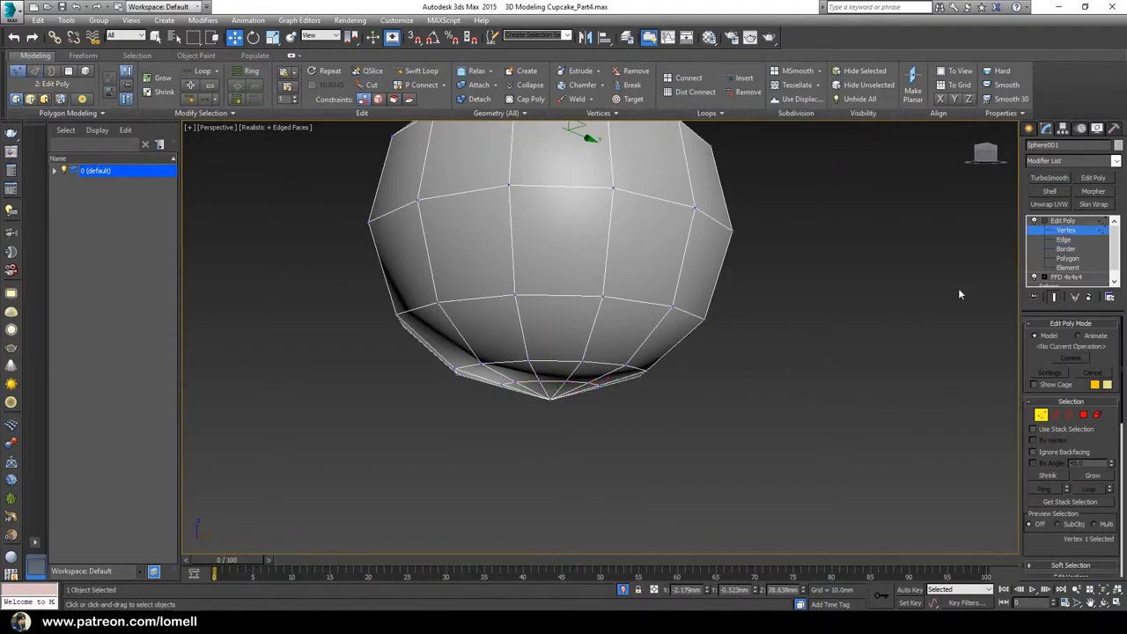
{"action": "left_click", "coordinate": [549, 399]}
{"action": "middle_click_drag", "start_coordinate": [550, 399], "coordinate": [540, 404], "text": "alt"}
{"action": "left_click_drag", "start_coordinate": [550, 364], "coordinate": [551, 345]}
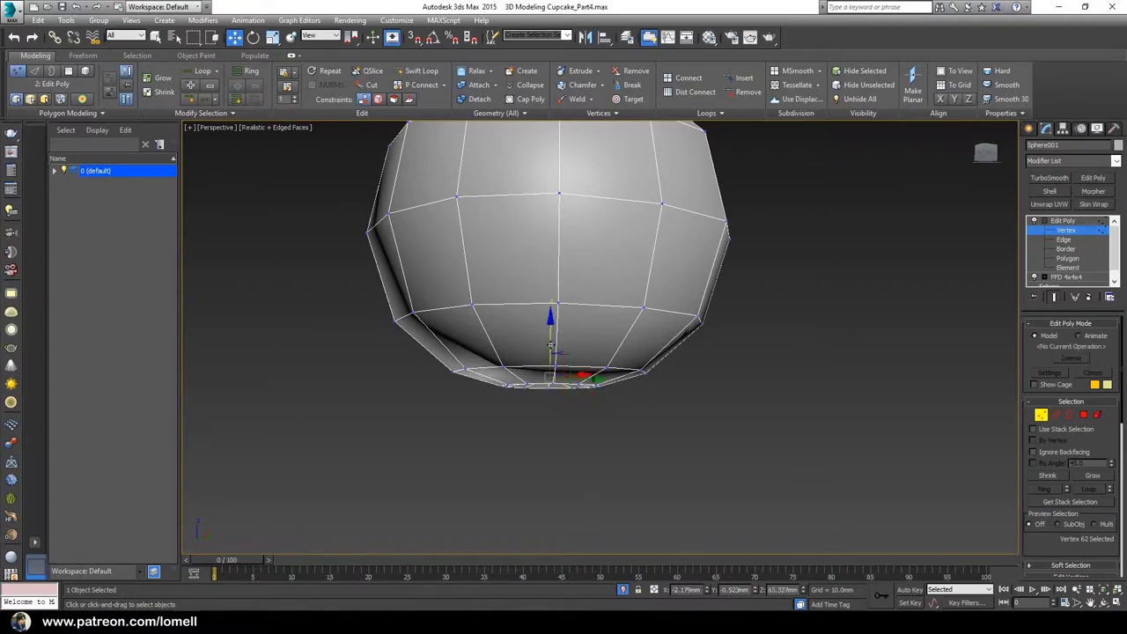
Step: Use Swift Loop to add another edge loop just outside the ring around the dented top, and return to Edge level
{"action": "scroll", "coordinate": [550, 346], "scroll_direction": "down", "scroll_amount": 3}
{"action": "middle_click_drag", "start_coordinate": [528, 360], "coordinate": [564, 347], "text": "alt"}
{"action": "scroll", "coordinate": [561, 352], "scroll_direction": "up", "scroll_amount": 4}
{"action": "scroll", "coordinate": [565, 388], "scroll_direction": "down", "scroll_amount": 4}
{"action": "scroll", "coordinate": [572, 389], "scroll_direction": "down", "scroll_amount": 3}
{"action": "mouse_move", "coordinate": [583, 401]}
{"action": "middle_mouse_down", "text": "alt"}
{"action": "mouse_move", "coordinate": [585, 424]}
{"action": "mouse_move", "coordinate": [576, 401]}
{"action": "middle_mouse_up", "text": "alt"}
{"action": "scroll", "coordinate": [579, 397], "scroll_direction": "up", "scroll_amount": 6}
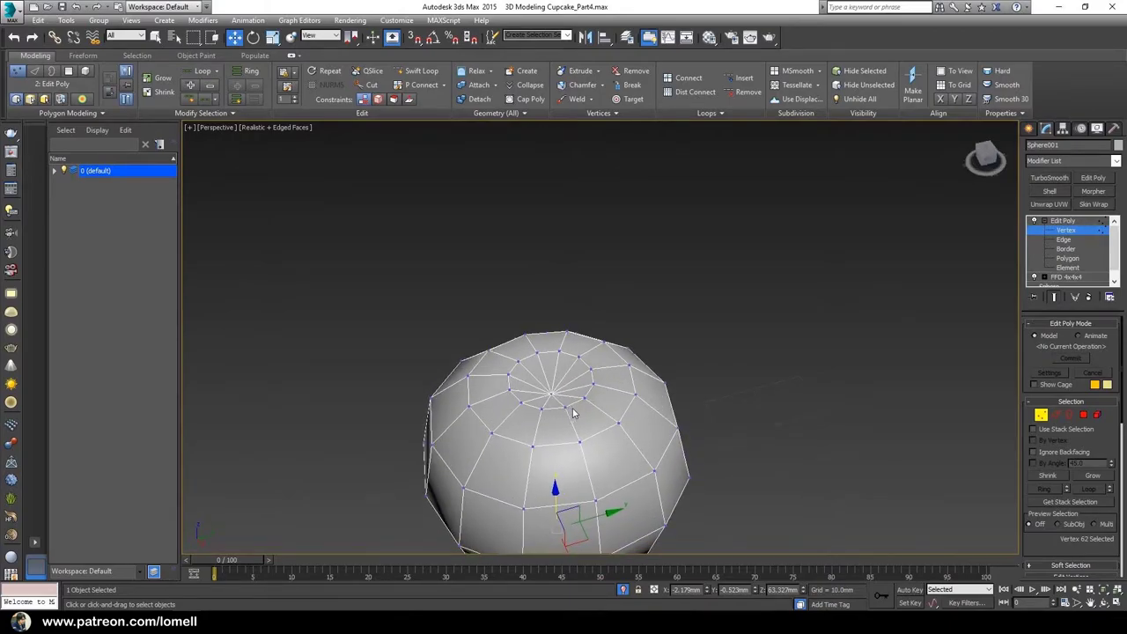
{"action": "left_click", "coordinate": [421, 74]}
{"action": "scroll", "coordinate": [557, 445], "scroll_direction": "up", "scroll_amount": 5}
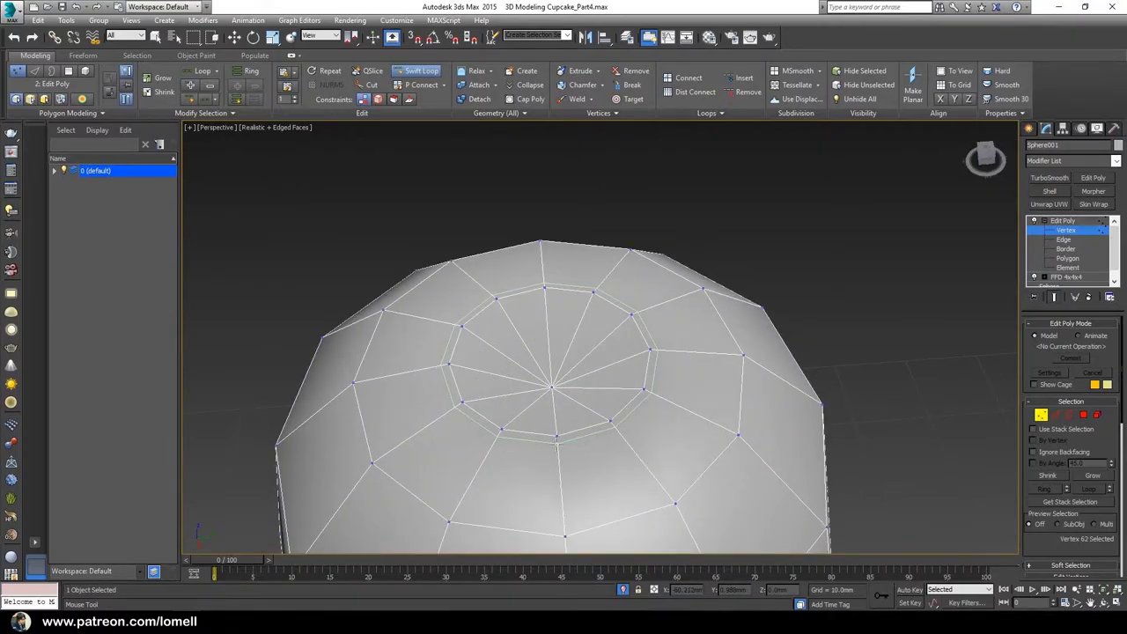
{"action": "left_click", "coordinate": [557, 444]}
{"action": "key", "text": "2"}
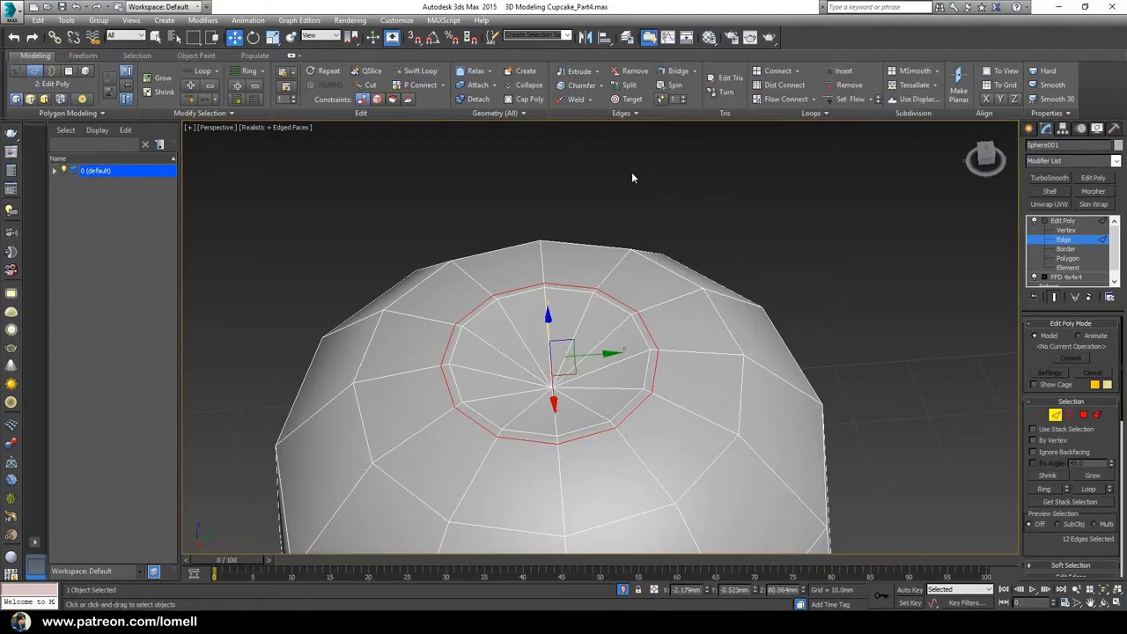
Step: Scale the innermost top edge ring down to a small circle around the pole and lower it to about Z 79.2 mm
{"action": "left_click", "coordinate": [421, 85]}
{"action": "double_click", "coordinate": [564, 292]}
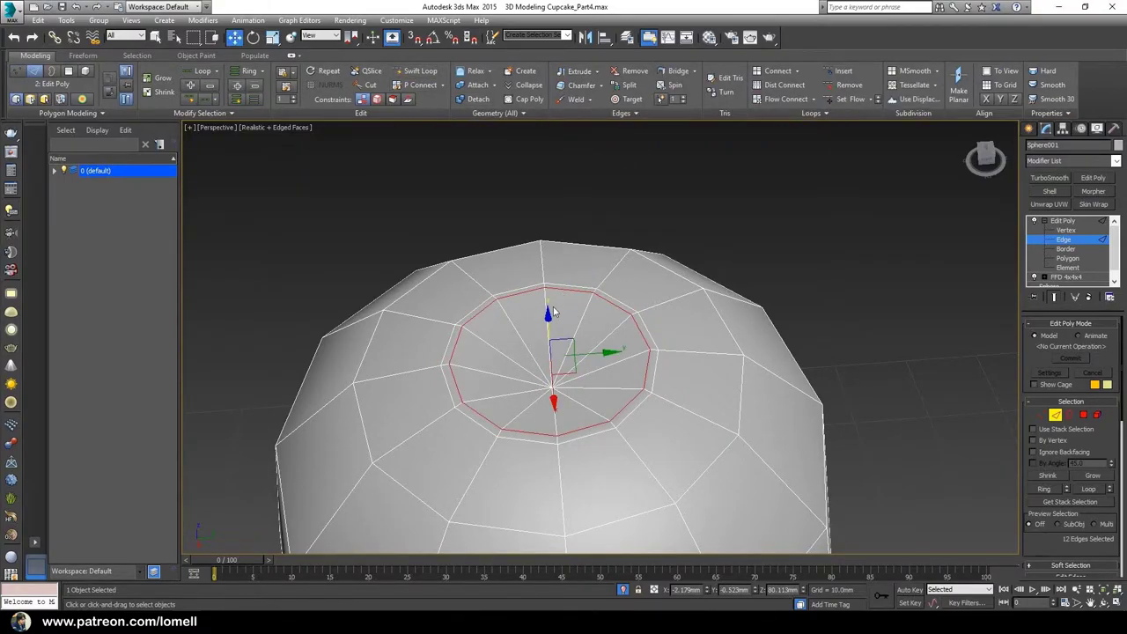
{"action": "middle_click_drag", "start_coordinate": [577, 450], "coordinate": [589, 432]}
{"action": "key", "text": "r"}
{"action": "left_click_drag", "start_coordinate": [559, 378], "coordinate": [518, 244]}
{"action": "middle_click_drag", "start_coordinate": [588, 396], "coordinate": [554, 314], "text": "alt"}
{"action": "key", "text": "w"}
{"action": "left_click_drag", "start_coordinate": [555, 314], "coordinate": [557, 340]}
{"action": "middle_click_drag", "start_coordinate": [558, 340], "coordinate": [572, 435], "text": "alt"}
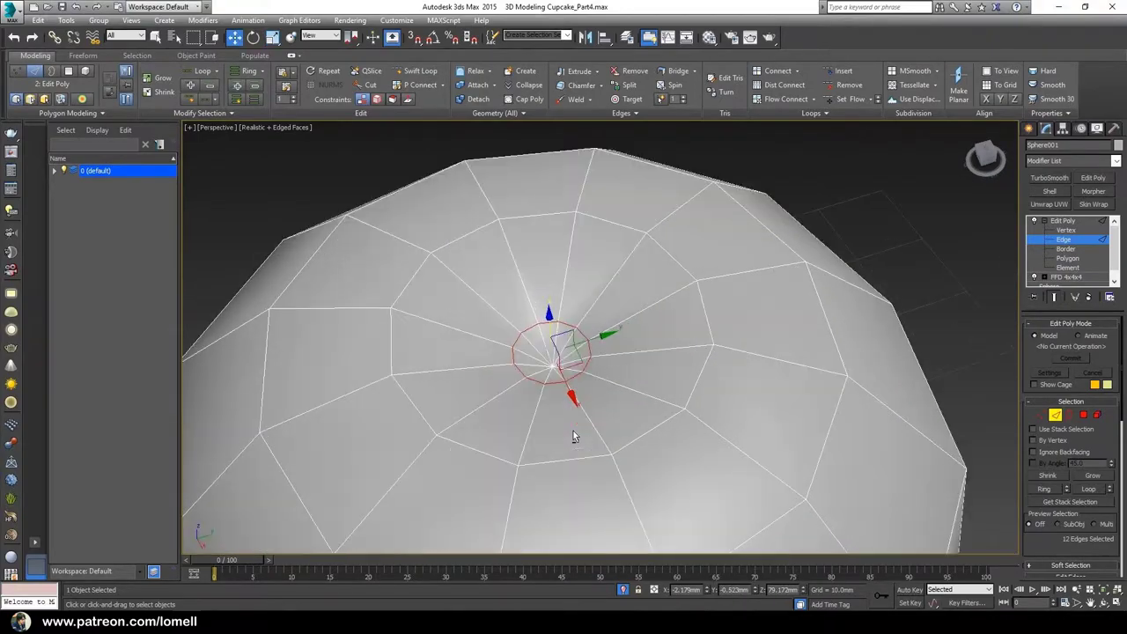
Step: Split the mesh along the small top ring's edges and select the separated cap at Element level
{"action": "right_click", "coordinate": [684, 314]}
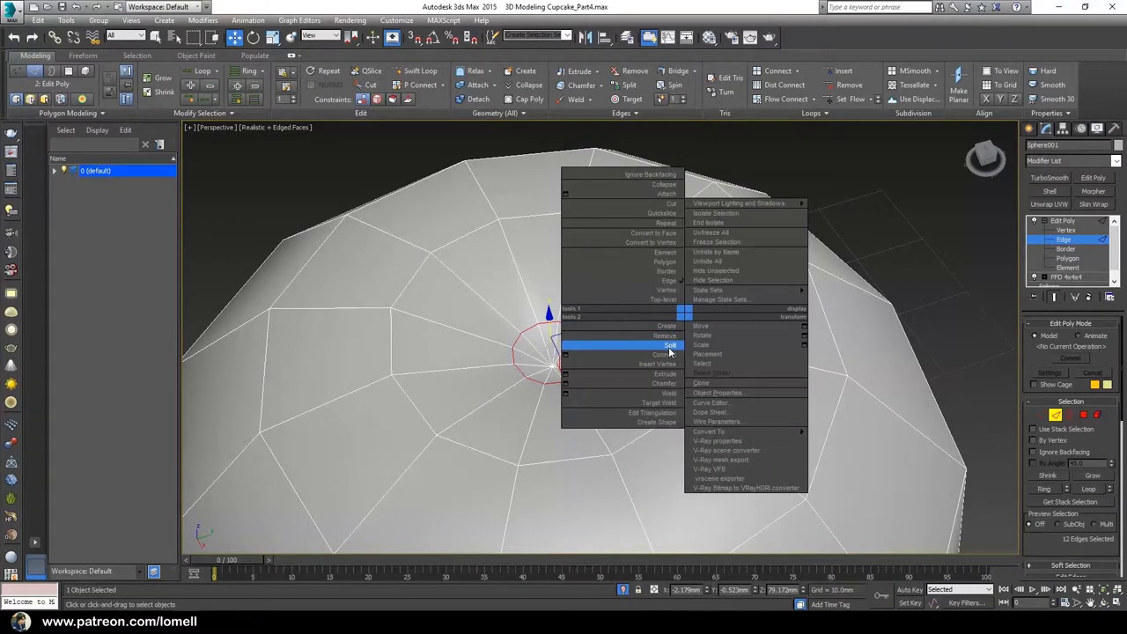
{"action": "left_click", "coordinate": [669, 347]}
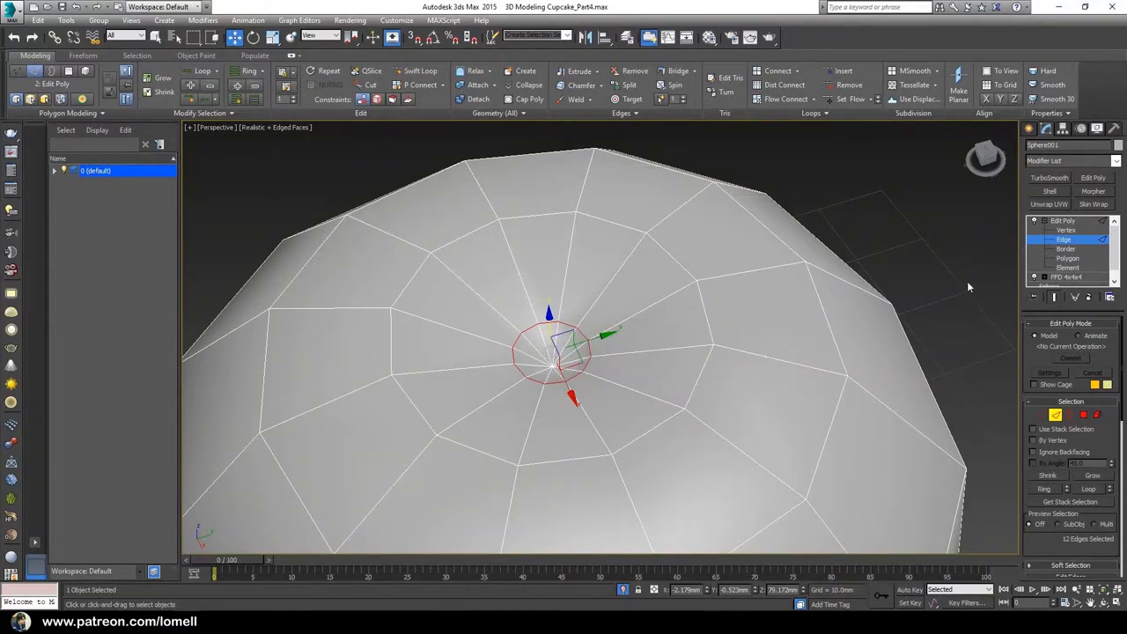
{"action": "key", "text": "5"}
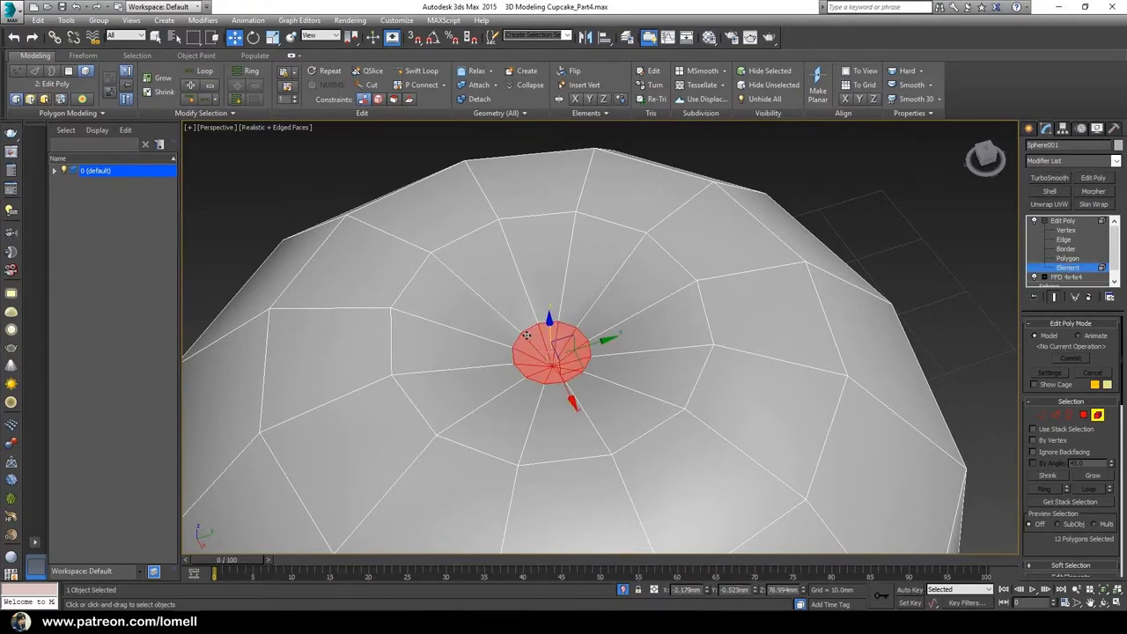
Step: Delete the separated cap at the sphere's top and select the open border around the hole at Border level
{"action": "key", "text": "Delete"}
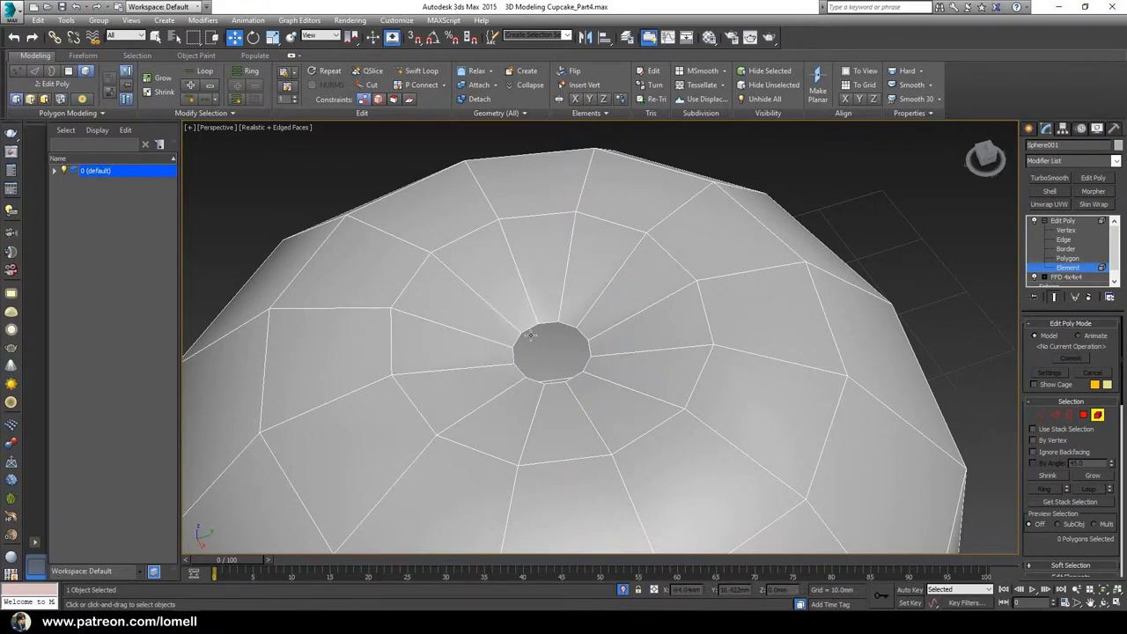
{"action": "key", "text": "3"}
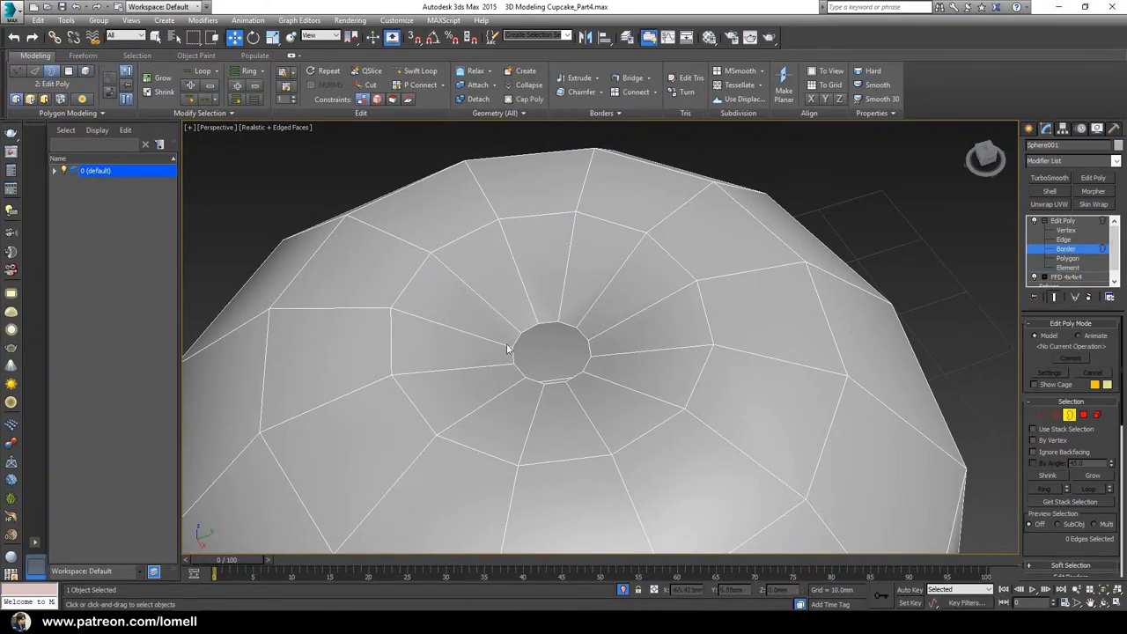
{"action": "left_click", "coordinate": [541, 323]}
{"action": "scroll", "coordinate": [543, 339], "scroll_direction": "down", "scroll_amount": 5}
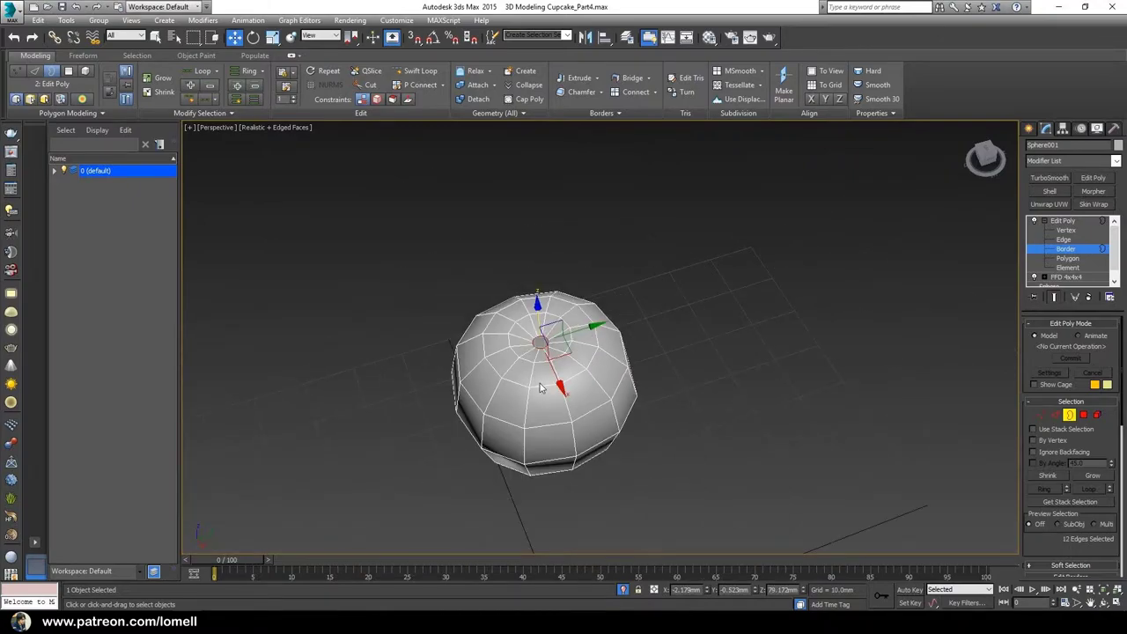
Step: Extend the hole's border straight upward in the Front view to about Z 145.6 mm, forming a long thin stem
{"action": "key", "text": "f"}
{"action": "scroll", "coordinate": [535, 377], "scroll_direction": "down", "scroll_amount": 4}
{"action": "scroll", "coordinate": [524, 452], "scroll_direction": "down", "scroll_amount": 2}
{"action": "middle_click_drag", "start_coordinate": [499, 414], "coordinate": [571, 464]}
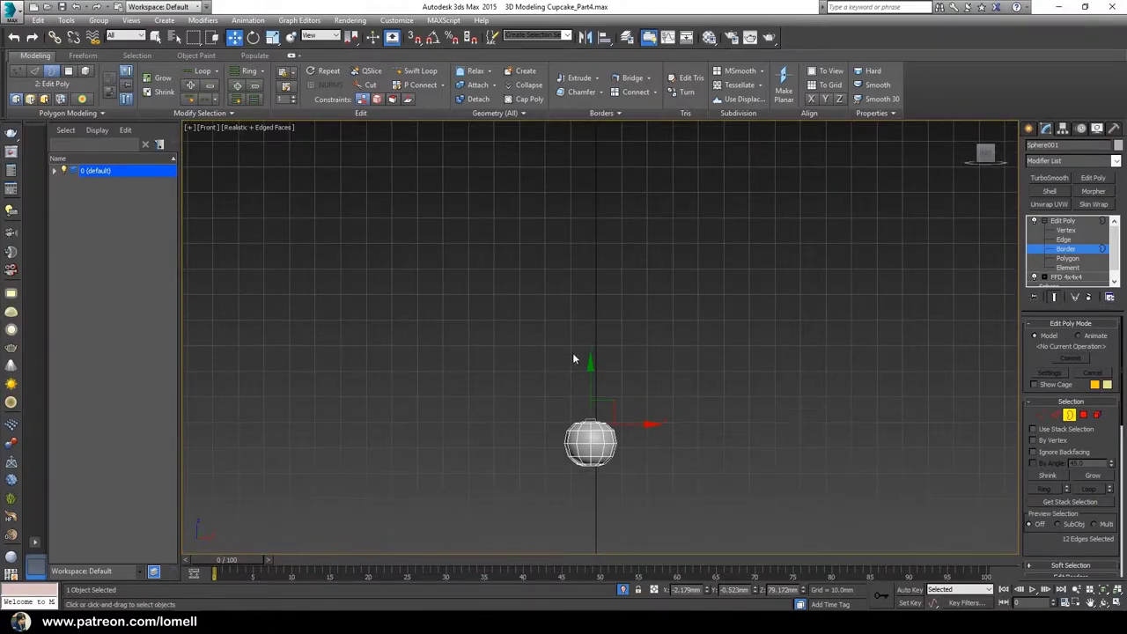
{"action": "left_click_drag", "start_coordinate": [582, 362], "coordinate": [590, 218], "text": "shift"}
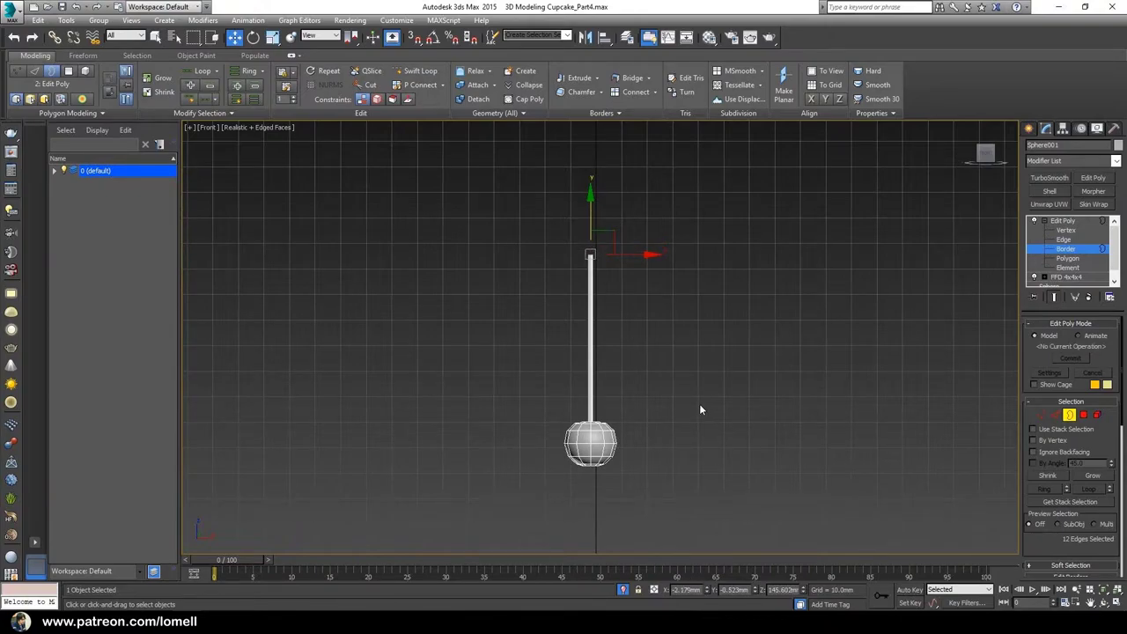
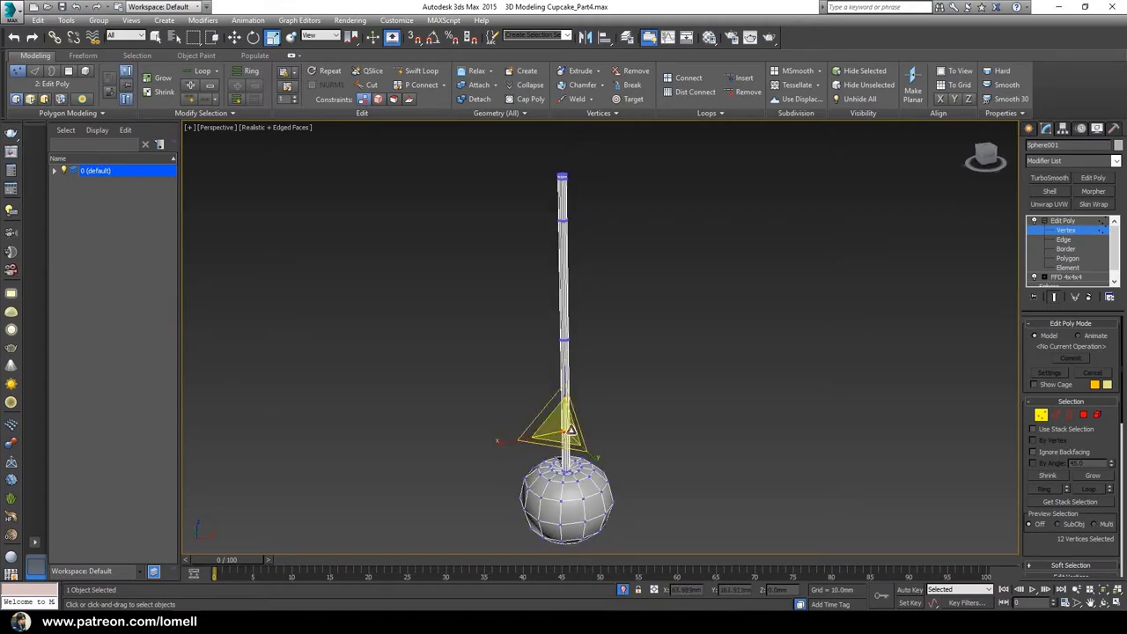
Step: Scale the stem's lowest intermediate vertex ring inward and the ring above it to about 55%
{"action": "left_click_drag", "start_coordinate": [565, 430], "coordinate": [569, 514]}
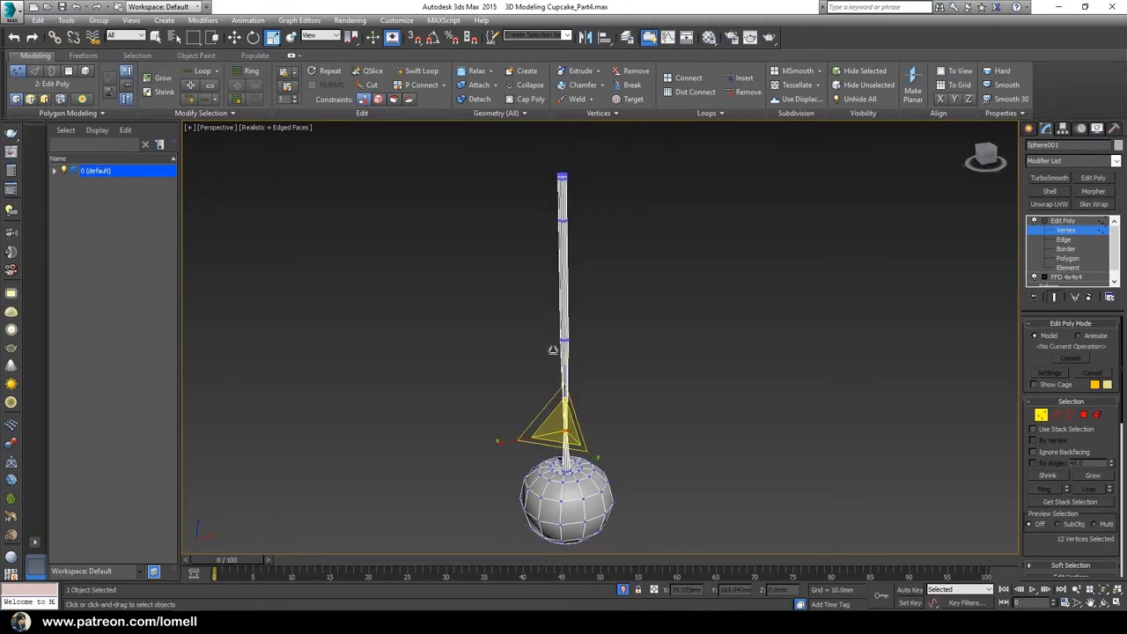
{"action": "left_click_drag", "start_coordinate": [511, 303], "coordinate": [618, 385]}
{"action": "left_click_drag", "start_coordinate": [561, 357], "coordinate": [558, 385]}
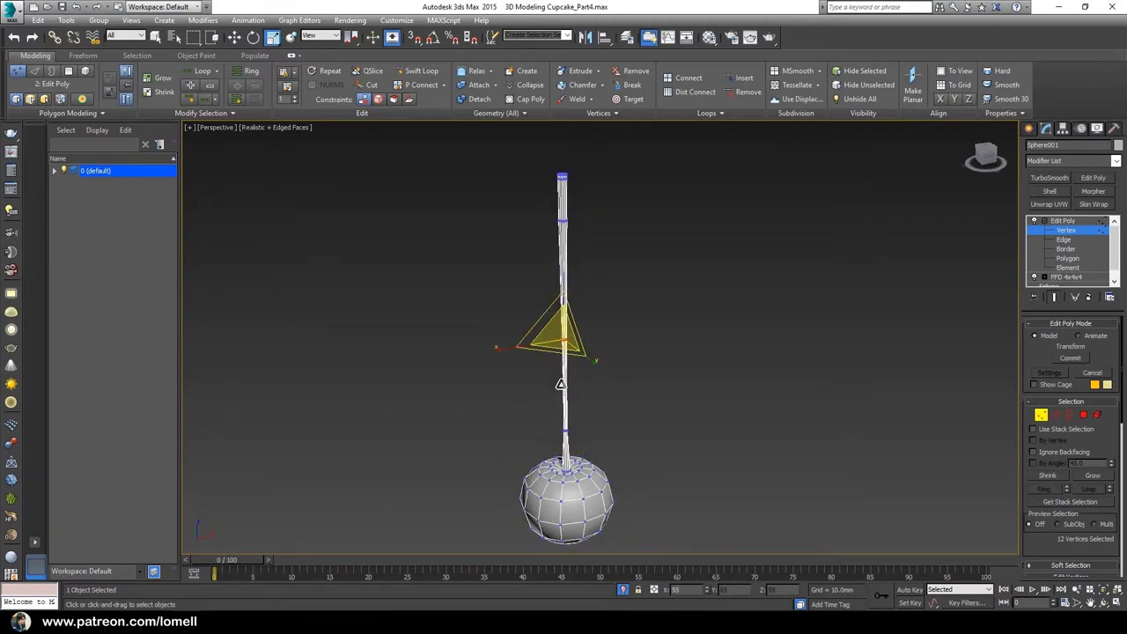
Step: Scale the vertex ring just below the stem's open top slightly inward and clear the selection
{"action": "middle_click_drag", "start_coordinate": [569, 311], "coordinate": [528, 310], "text": "alt"}
{"action": "left_click_drag", "start_coordinate": [508, 269], "coordinate": [550, 233]}
{"action": "middle_click_drag", "start_coordinate": [555, 198], "coordinate": [541, 264]}
{"action": "middle_click_drag", "start_coordinate": [478, 385], "coordinate": [481, 373], "text": "alt"}
{"action": "left_click_drag", "start_coordinate": [453, 355], "coordinate": [550, 392]}
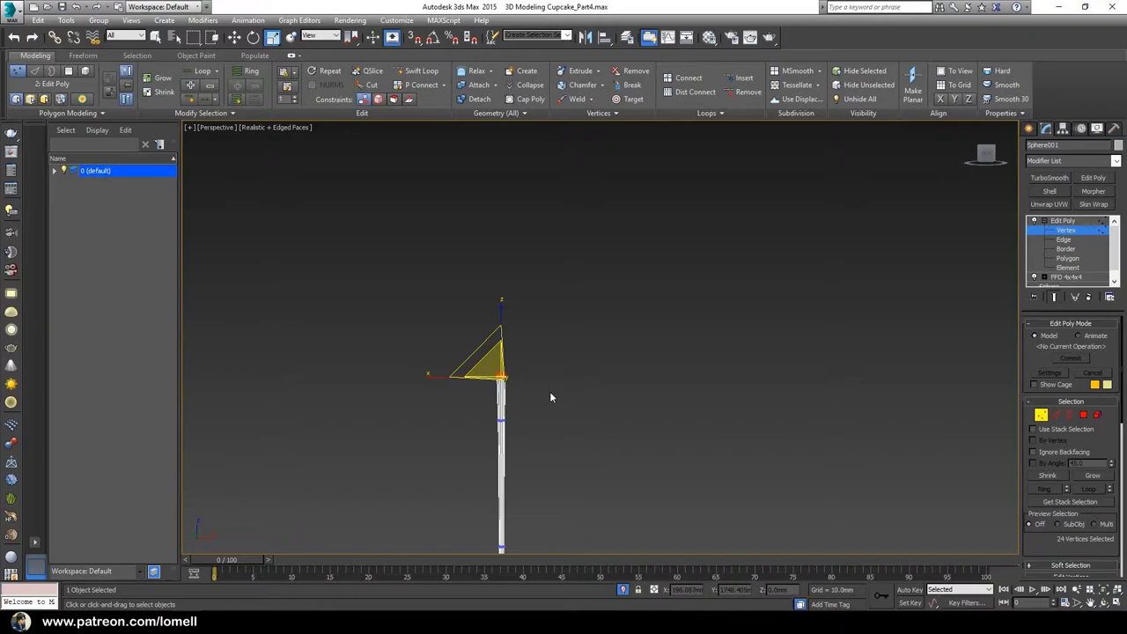
{"action": "key", "text": "z"}
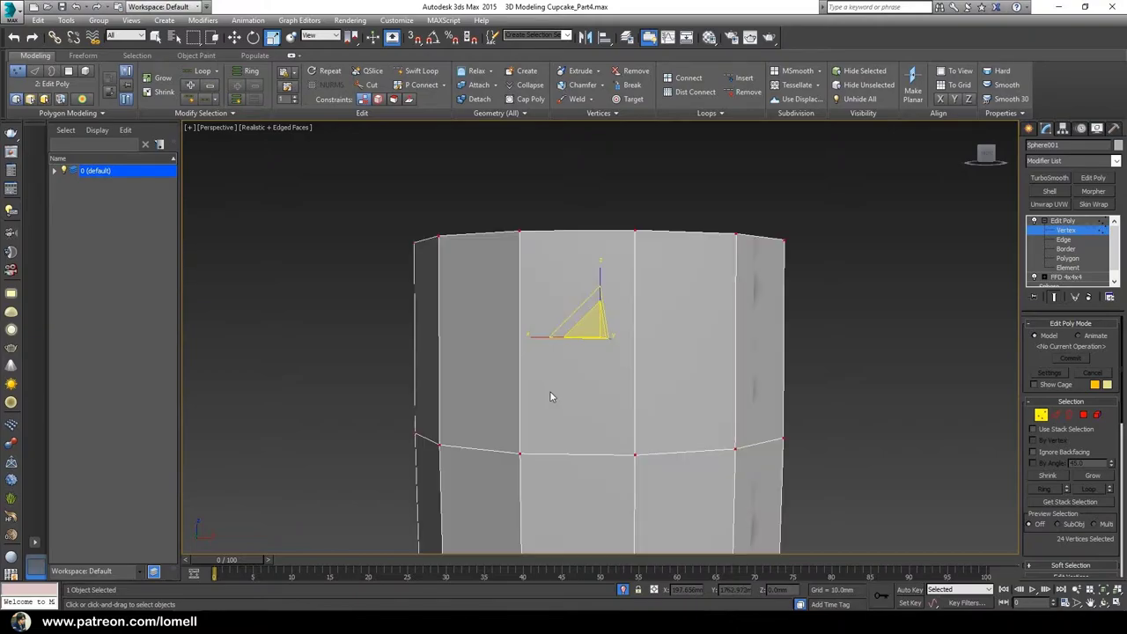
{"action": "scroll", "coordinate": [573, 387], "scroll_direction": "down", "scroll_amount": 2}
{"action": "middle_click_drag", "start_coordinate": [573, 387], "coordinate": [436, 407], "text": "alt"}
{"action": "left_click_drag", "start_coordinate": [380, 375], "coordinate": [817, 497]}
{"action": "middle_click_drag", "start_coordinate": [590, 388], "coordinate": [595, 409], "text": "alt"}
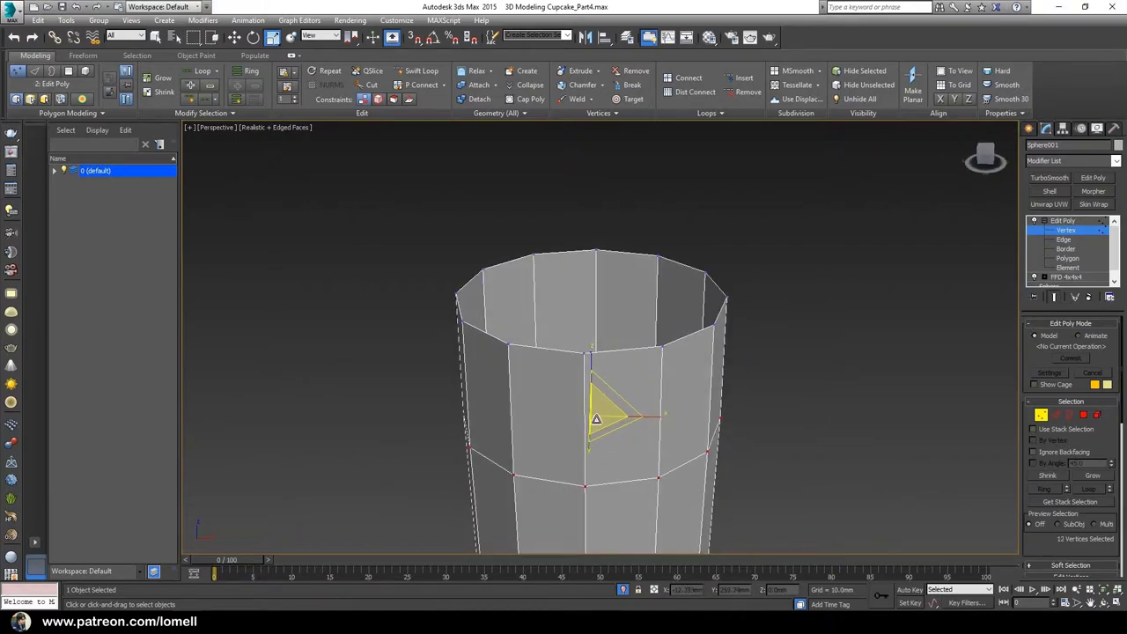
{"action": "left_click_drag", "start_coordinate": [595, 410], "coordinate": [595, 417]}
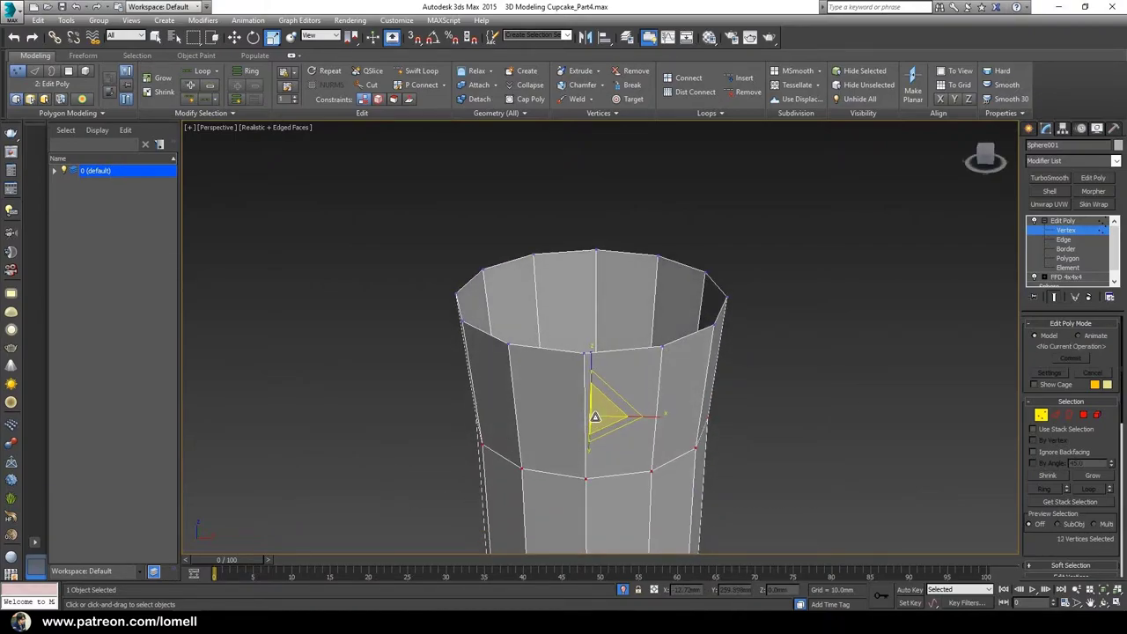
{"action": "left_click", "coordinate": [851, 431]}
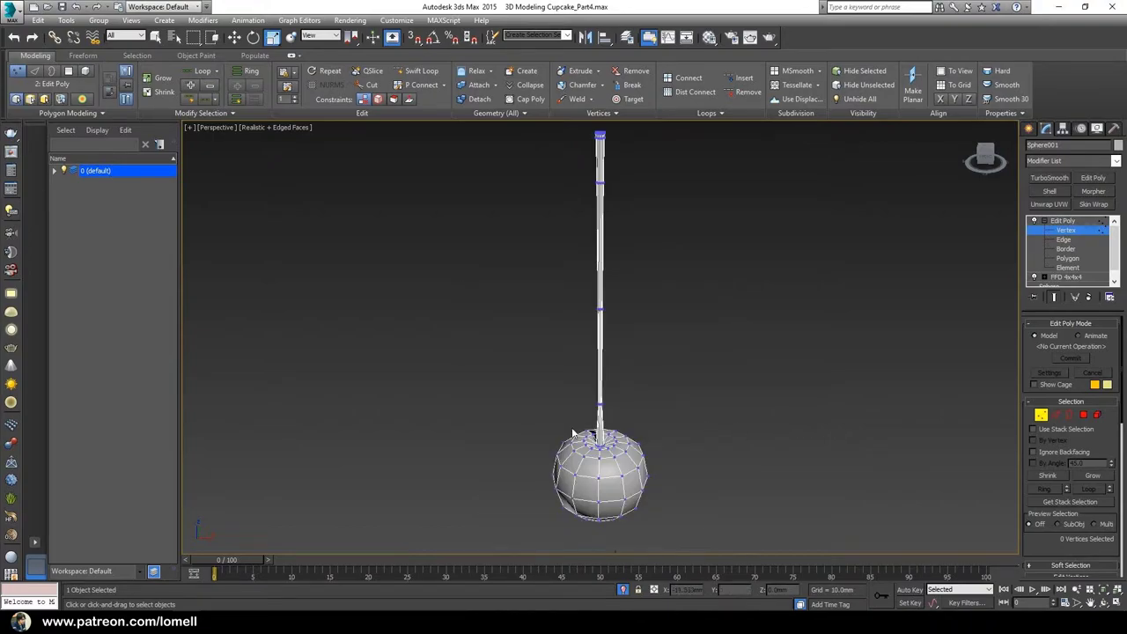
Step: Select only the vertex ring where the stem meets the sphere, using wireframe display and removing any stray vertex from the selection
{"action": "middle_click_drag", "start_coordinate": [572, 433], "coordinate": [585, 409], "text": "alt"}
{"action": "scroll", "coordinate": [577, 387], "scroll_direction": "up", "scroll_amount": 5}
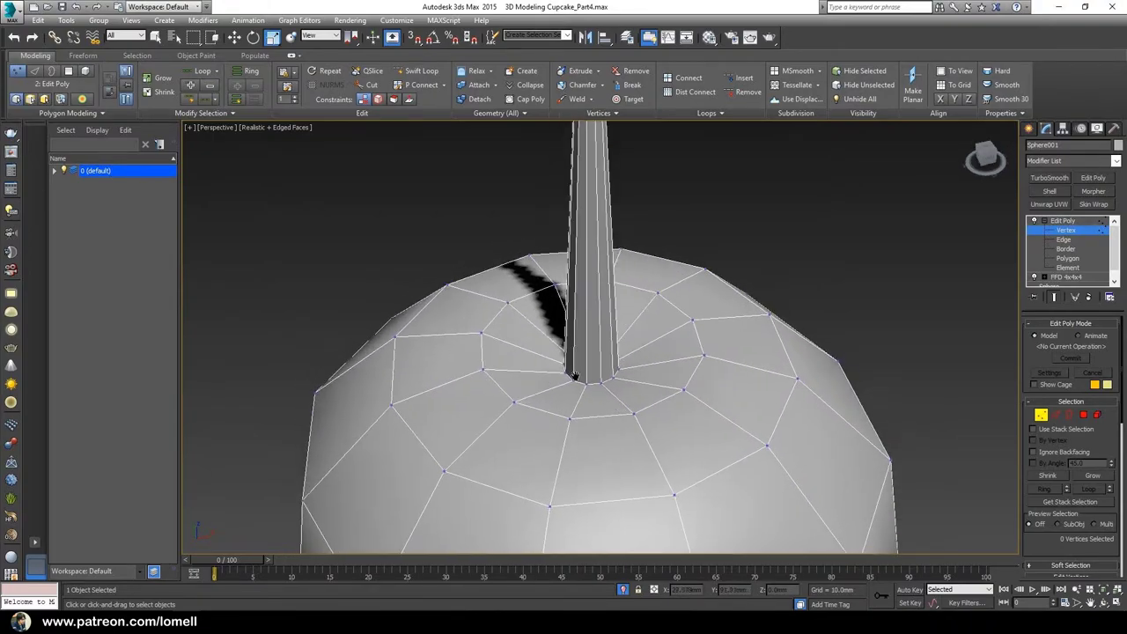
{"action": "scroll", "coordinate": [573, 376], "scroll_direction": "up", "scroll_amount": 2}
{"action": "key", "text": "F3"}
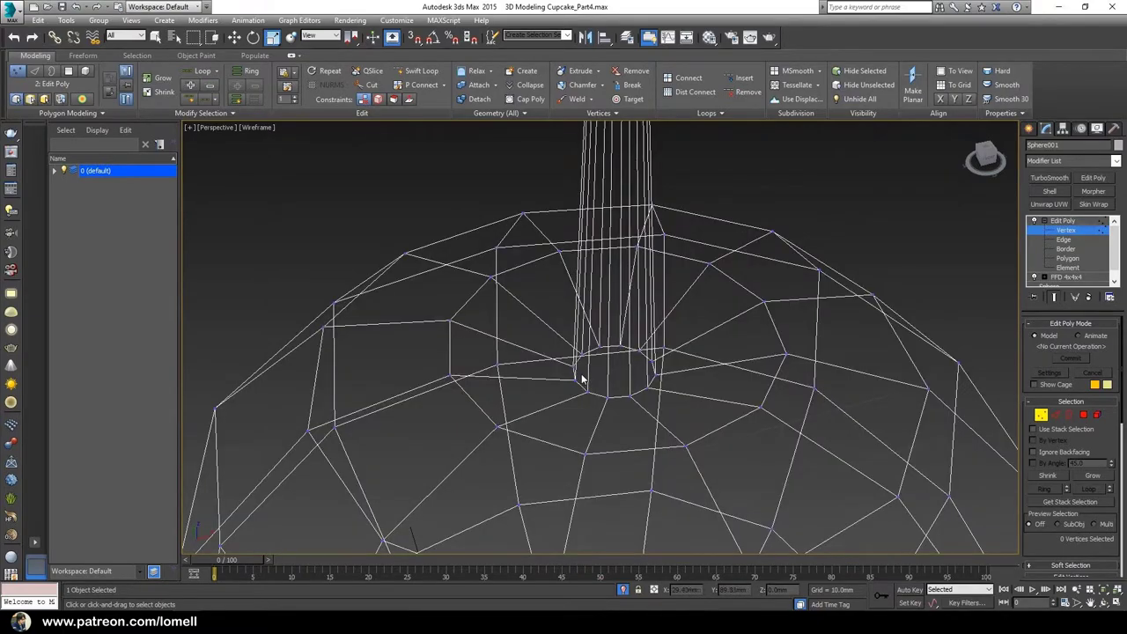
{"action": "left_click_drag", "start_coordinate": [667, 402], "coordinate": [671, 405]}
{"action": "scroll", "coordinate": [666, 403], "scroll_direction": "down", "scroll_amount": 6}
{"action": "middle_click_drag", "start_coordinate": [665, 442], "coordinate": [617, 429], "text": "alt"}
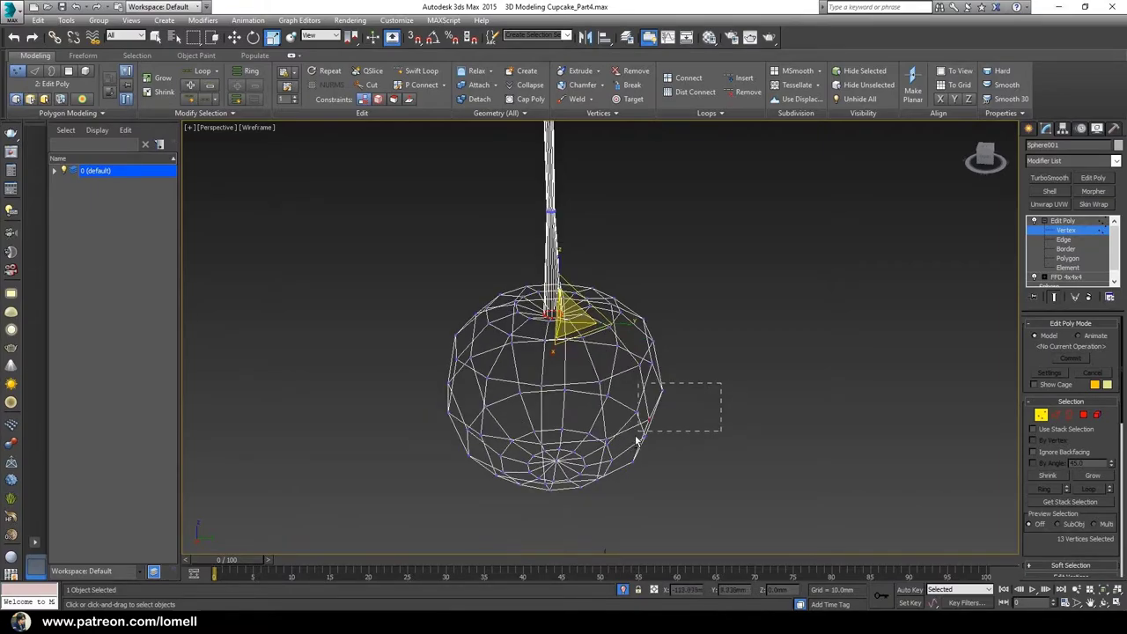
{"action": "left_click_drag", "start_coordinate": [636, 438], "coordinate": [635, 440], "text": "alt"}
{"action": "middle_click_drag", "start_coordinate": [608, 447], "coordinate": [556, 468], "text": "alt"}
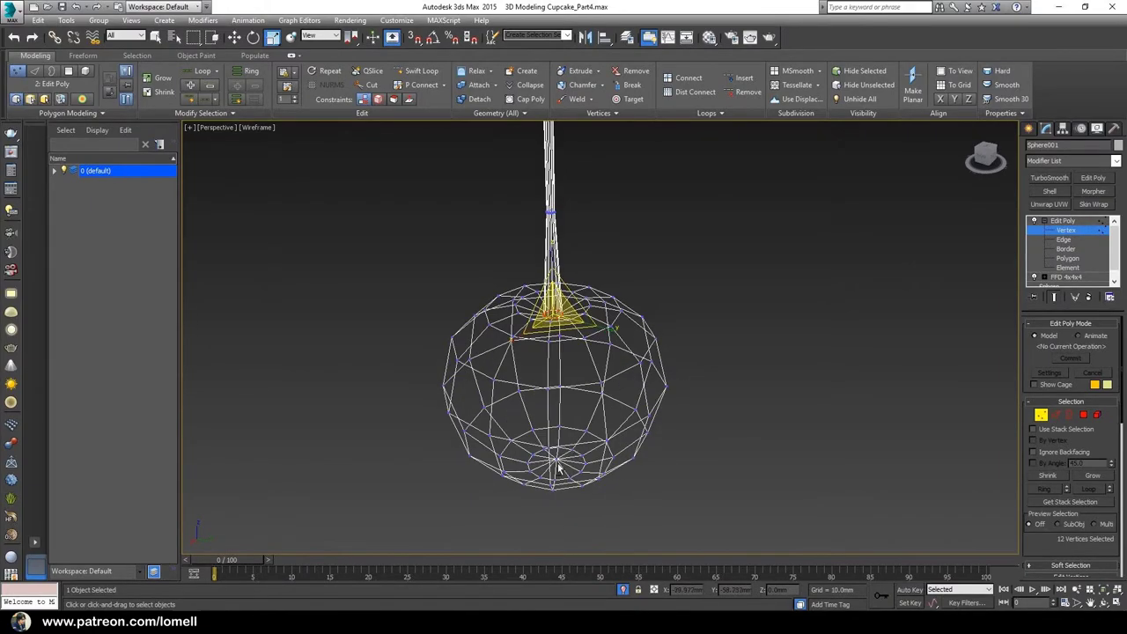
Step: Return to shaded display and scale the vertex ring at the stem's base inward to narrow the joint
{"action": "middle_click_drag", "start_coordinate": [568, 425], "coordinate": [566, 387], "text": "alt"}
{"action": "key", "text": "z"}
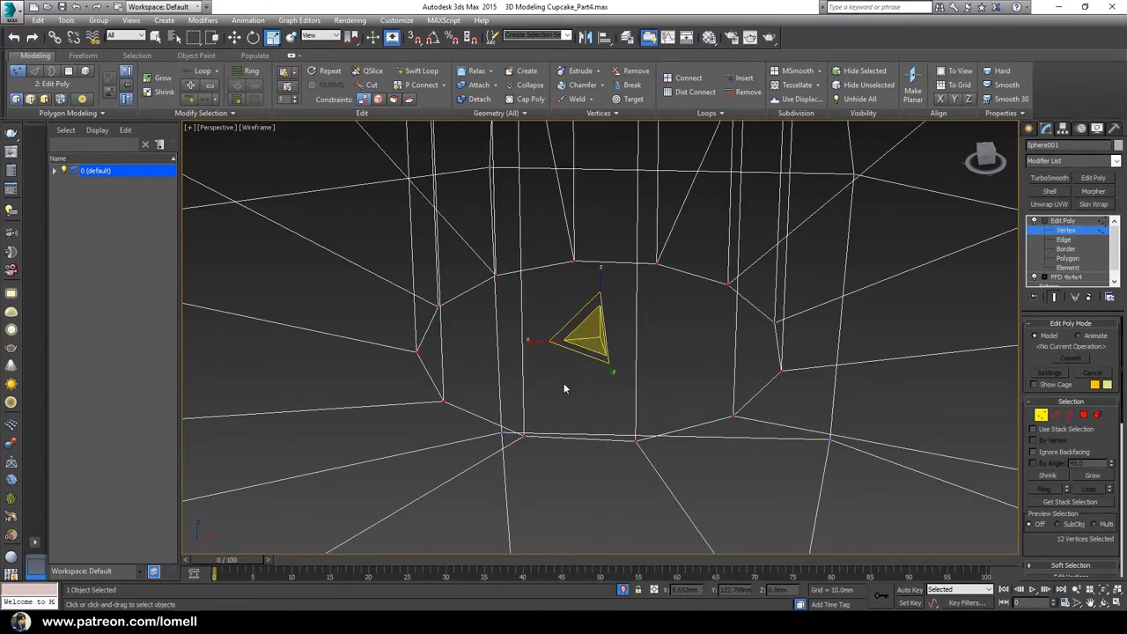
{"action": "key", "text": "F3"}
{"action": "scroll", "coordinate": [573, 386], "scroll_direction": "down", "scroll_amount": 5}
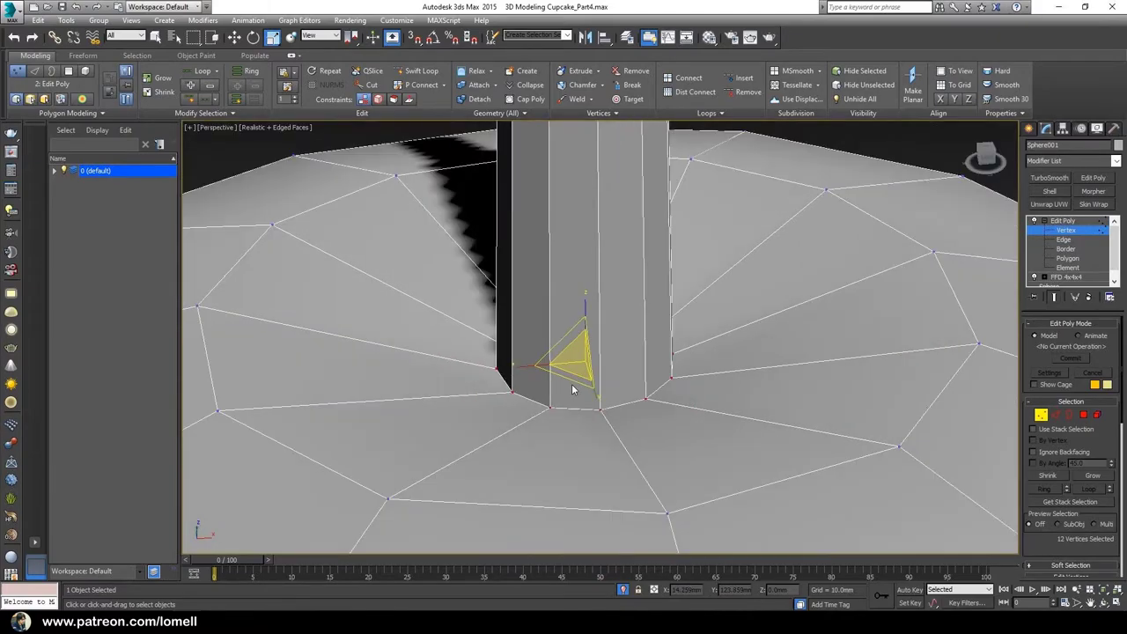
{"action": "mouse_move", "coordinate": [578, 387]}
{"action": "middle_mouse_down", "text": "alt"}
{"action": "mouse_move", "coordinate": [579, 398]}
{"action": "mouse_move", "coordinate": [578, 374]}
{"action": "mouse_move", "coordinate": [580, 405]}
{"action": "mouse_move", "coordinate": [556, 367]}
{"action": "mouse_move", "coordinate": [590, 394]}
{"action": "mouse_move", "coordinate": [567, 389]}
{"action": "middle_mouse_up", "text": "alt"}
{"action": "scroll", "coordinate": [581, 406], "scroll_direction": "down", "scroll_amount": 5}
{"action": "scroll", "coordinate": [555, 366], "scroll_direction": "down", "scroll_amount": 1}
{"action": "scroll", "coordinate": [555, 367], "scroll_direction": "down", "scroll_amount": 2}
{"action": "scroll", "coordinate": [591, 394], "scroll_direction": "up", "scroll_amount": 3}
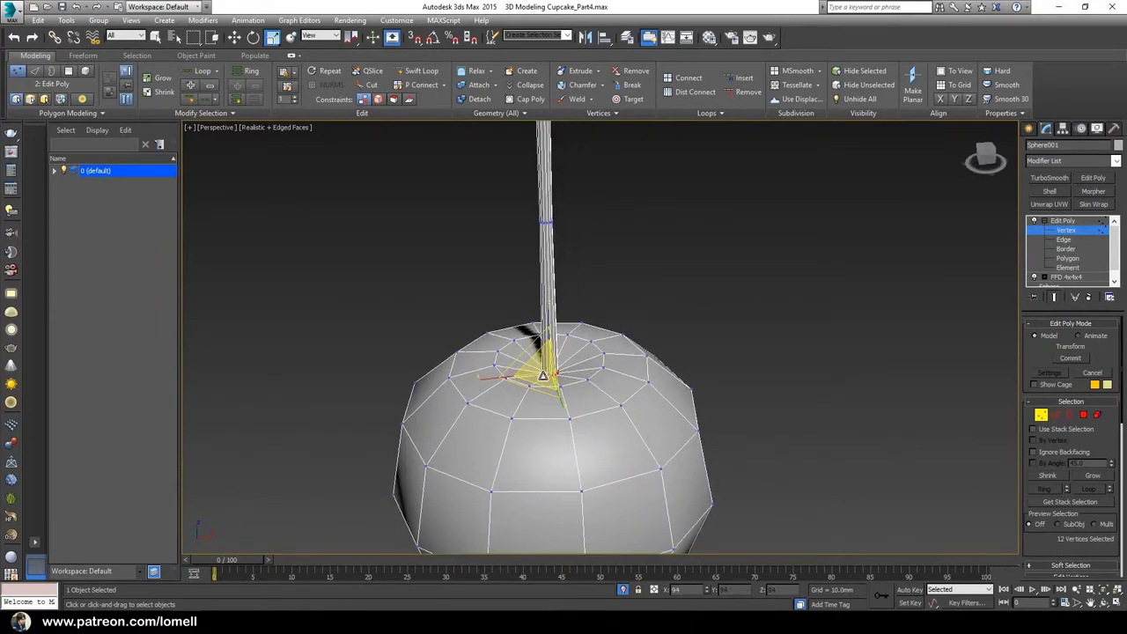
{"action": "scroll", "coordinate": [572, 435], "scroll_direction": "down", "scroll_amount": 4}
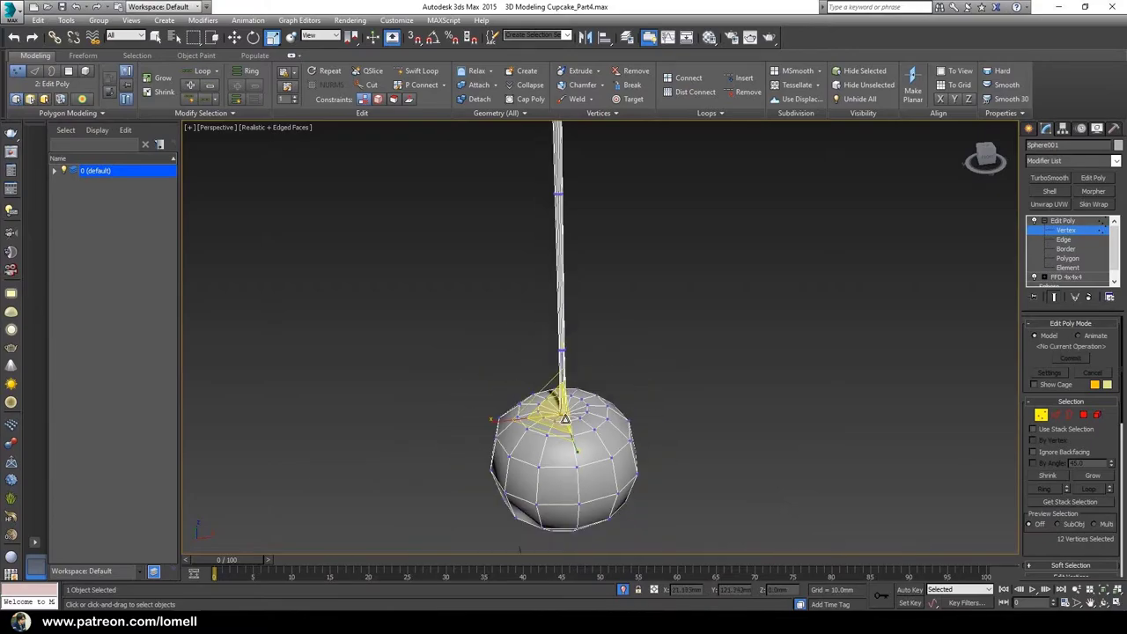
Step: Adjust the scale of the stem's middle vertex ring and select the ring above it
{"action": "middle_click_drag", "start_coordinate": [576, 437], "coordinate": [534, 379], "text": "alt"}
{"action": "middle_click_drag", "start_coordinate": [568, 325], "coordinate": [556, 369]}
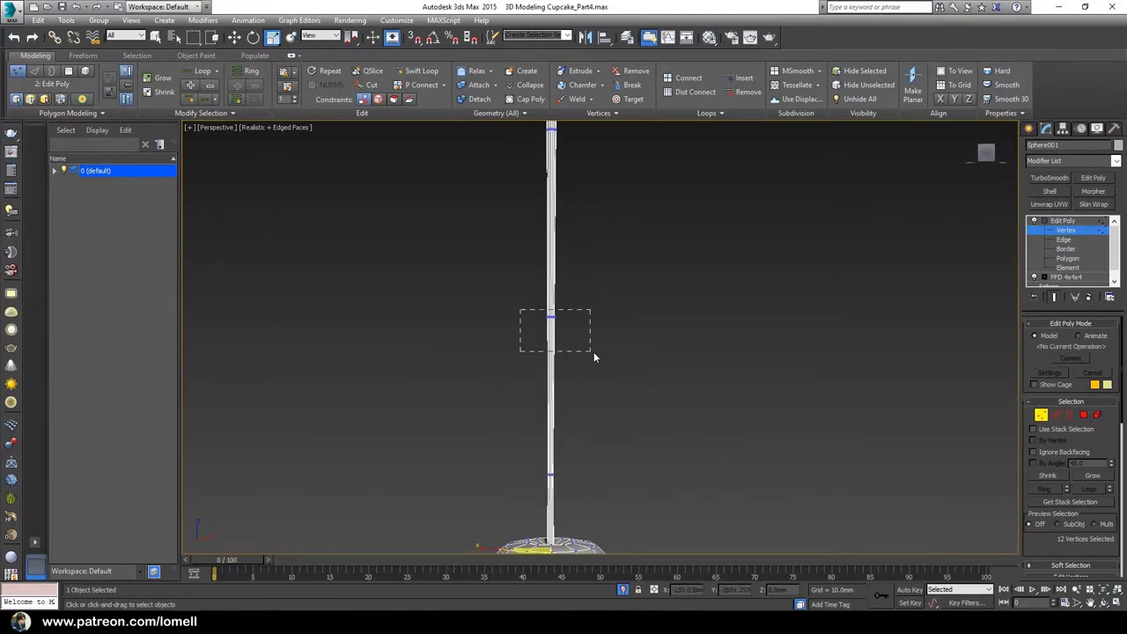
{"action": "left_click_drag", "start_coordinate": [593, 357], "coordinate": [592, 356]}
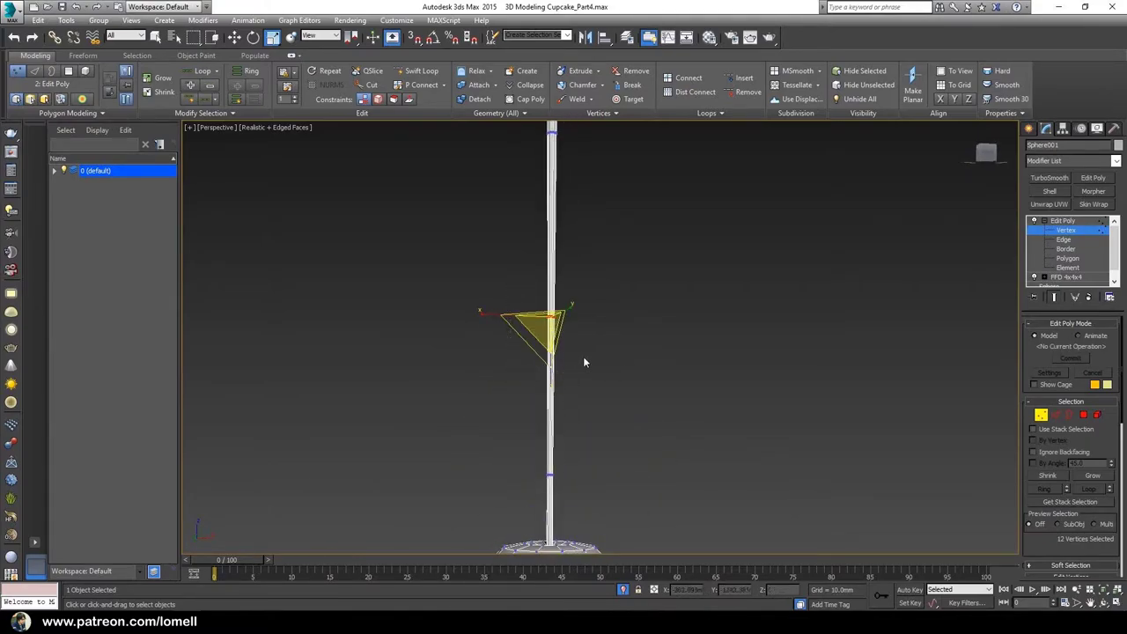
{"action": "left_click_drag", "start_coordinate": [551, 326], "coordinate": [554, 199]}
{"action": "middle_click_drag", "start_coordinate": [555, 193], "coordinate": [558, 324]}
{"action": "left_click_drag", "start_coordinate": [493, 318], "coordinate": [550, 280]}
{"action": "scroll", "coordinate": [543, 372], "scroll_direction": "down", "scroll_amount": 3}
{"action": "middle_click_drag", "start_coordinate": [541, 379], "coordinate": [532, 329]}
{"action": "middle_click_drag", "start_coordinate": [525, 471], "coordinate": [522, 388]}
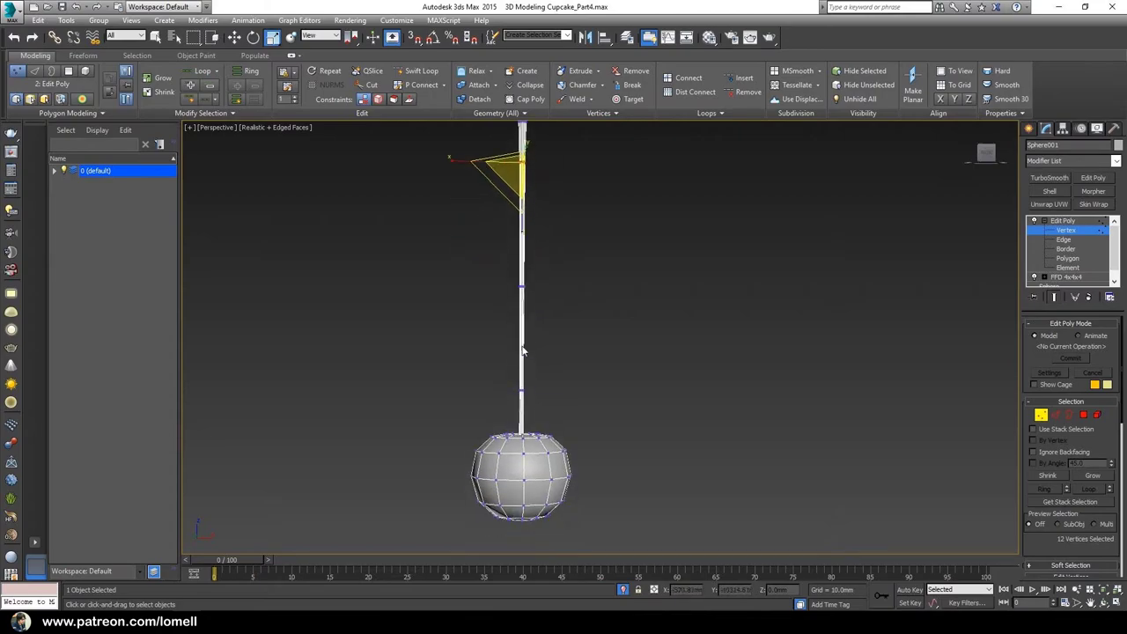
Step: Select the full edge loop where the stem meets the sphere at Edge level
{"action": "scroll", "coordinate": [522, 351], "scroll_direction": "up", "scroll_amount": 3}
{"action": "scroll", "coordinate": [528, 469], "scroll_direction": "down", "scroll_amount": 2}
{"action": "scroll", "coordinate": [557, 385], "scroll_direction": "up", "scroll_amount": 3}
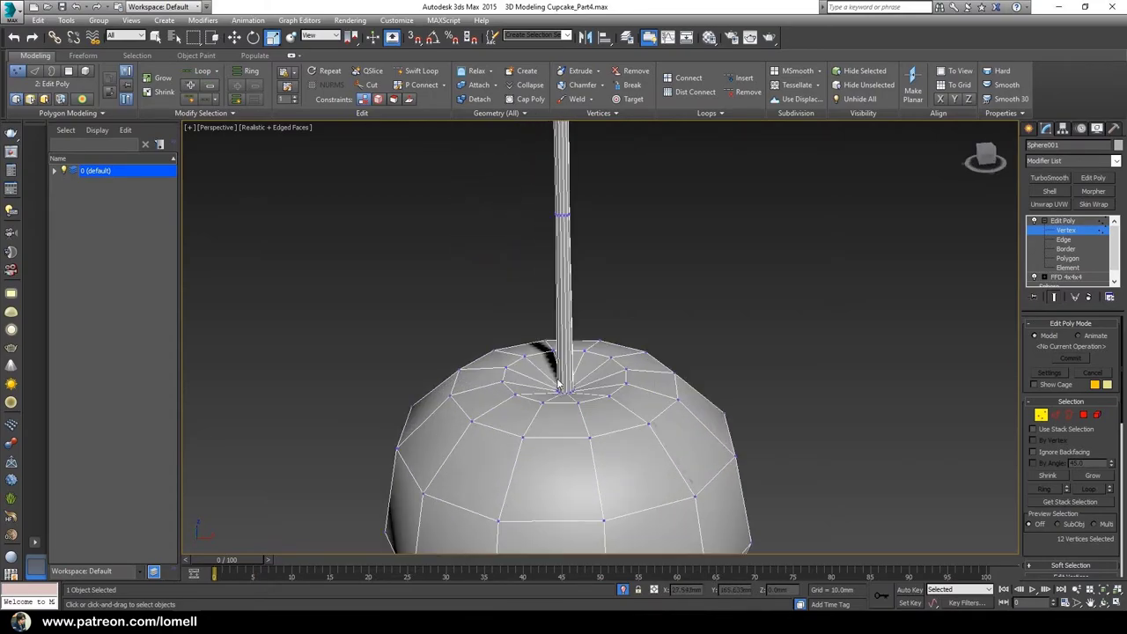
{"action": "scroll", "coordinate": [557, 385], "scroll_direction": "up", "scroll_amount": 5}
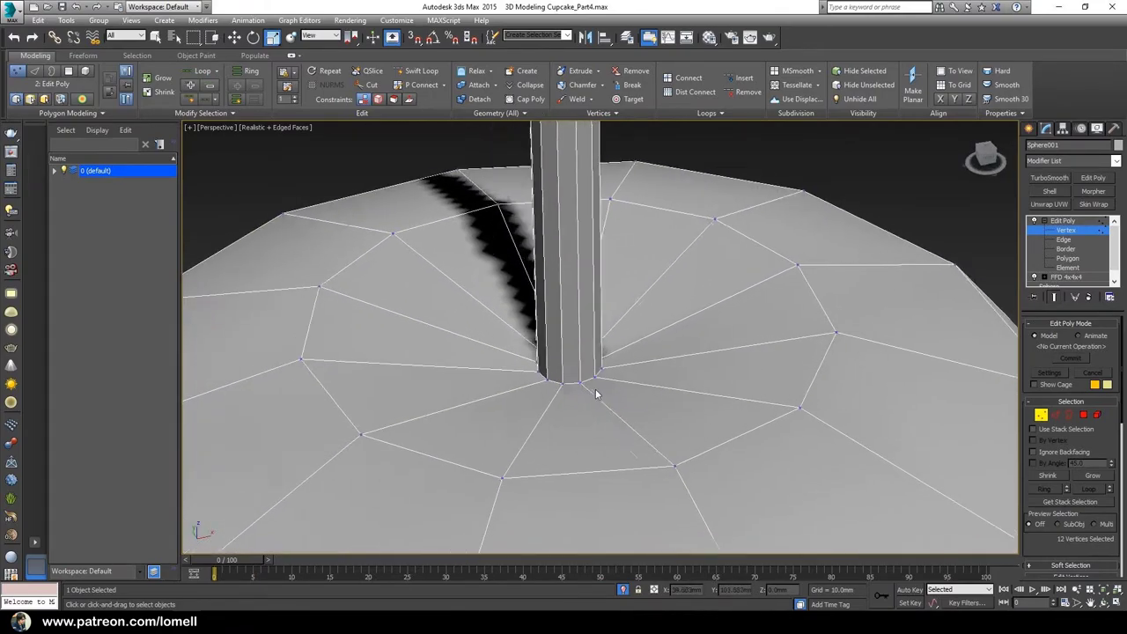
{"action": "key", "text": "2"}
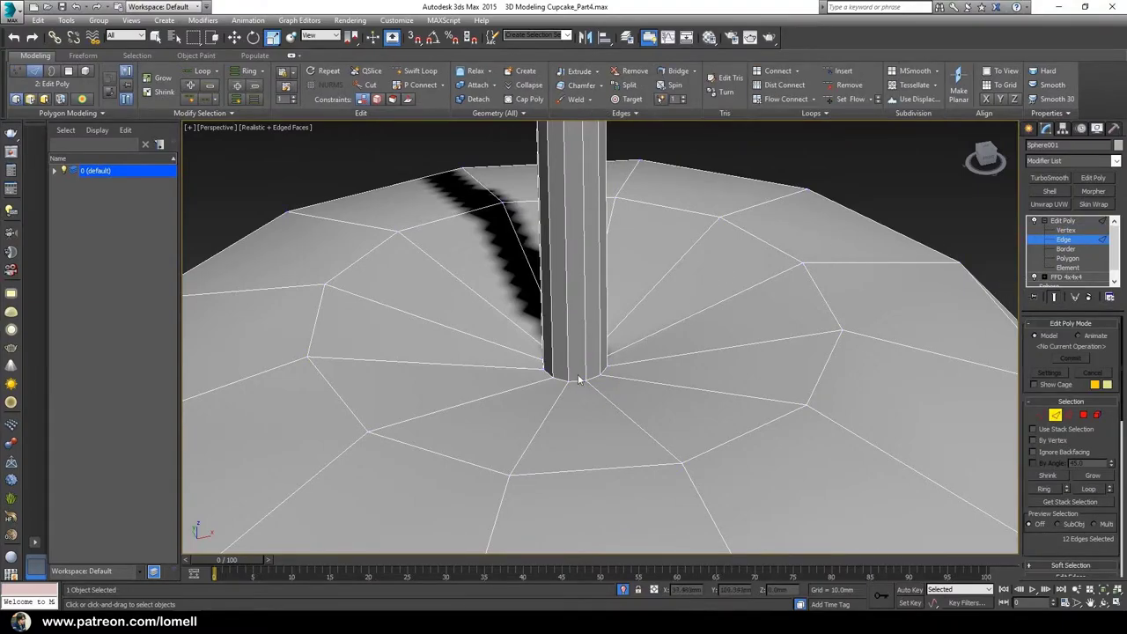
{"action": "double_click", "coordinate": [579, 380]}
{"action": "middle_click_drag", "start_coordinate": [627, 418], "coordinate": [577, 424]}
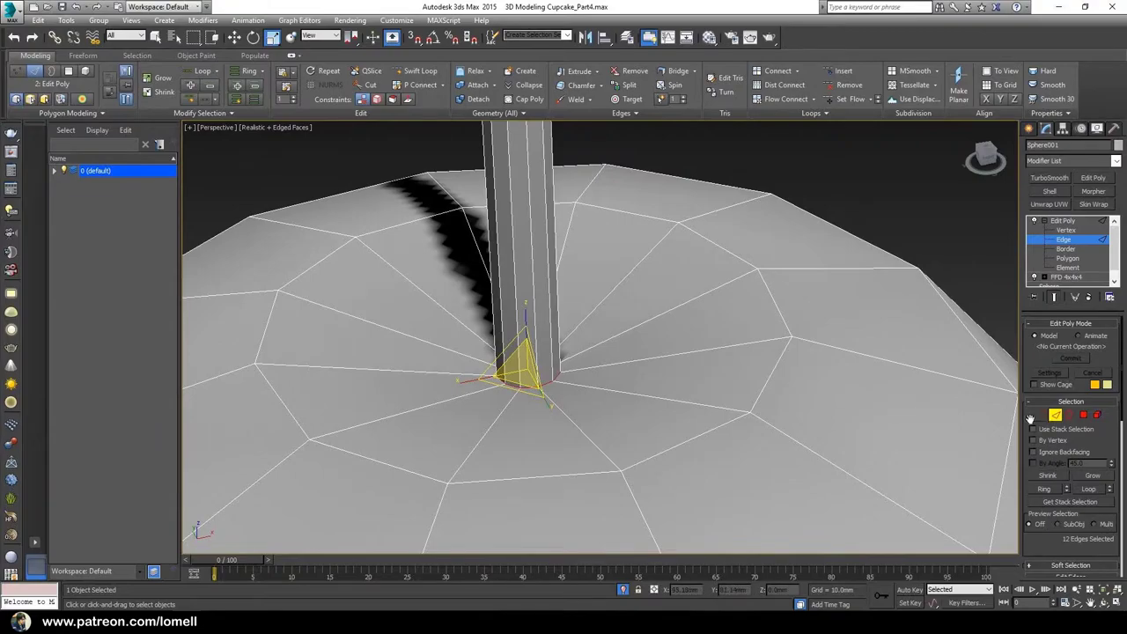
Step: Chamfer the selected edge loop at the stem's base with an amount of 0.15 mm
{"action": "left_click_drag", "start_coordinate": [1021, 355], "coordinate": [1010, 235]}
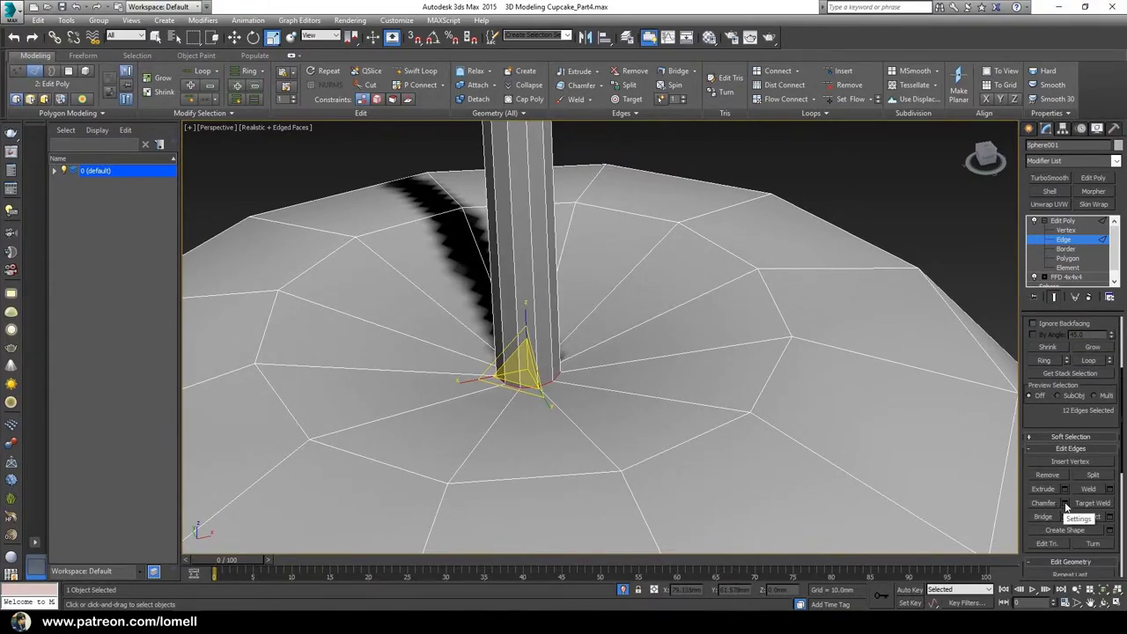
{"action": "right_click", "coordinate": [835, 214]}
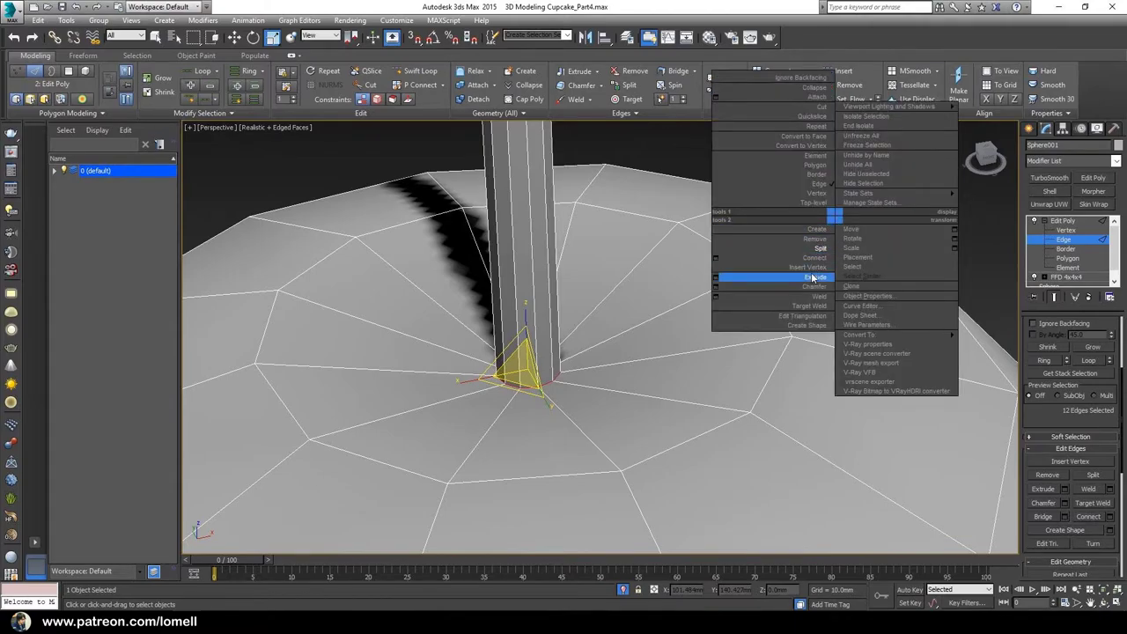
{"action": "left_click", "coordinate": [720, 289]}
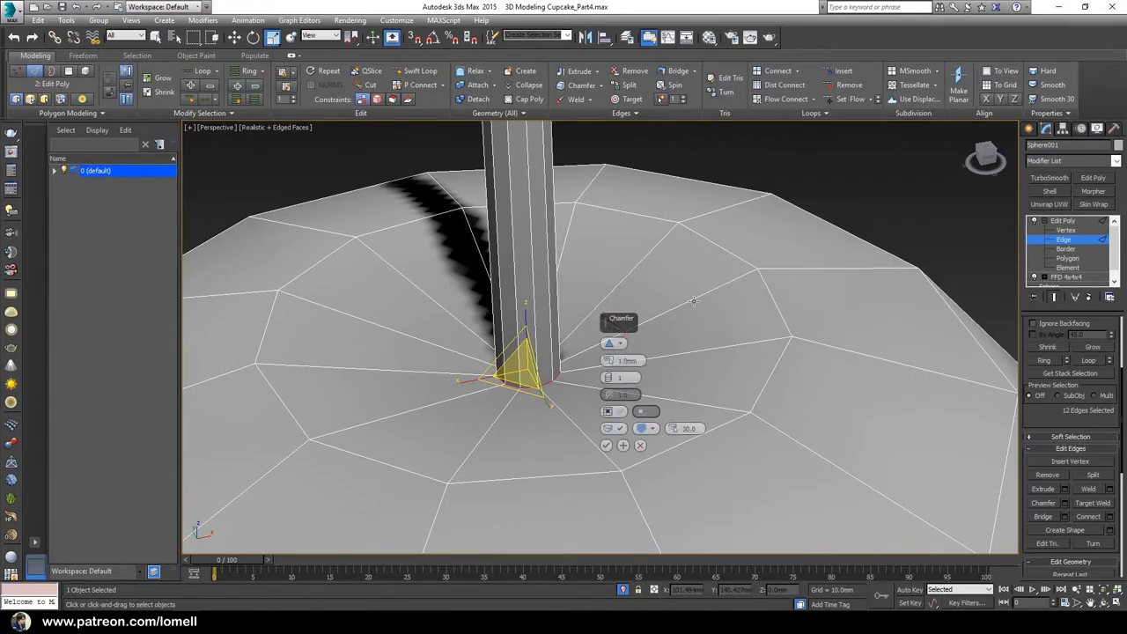
{"action": "middle_click_drag", "start_coordinate": [700, 408], "coordinate": [529, 535]}
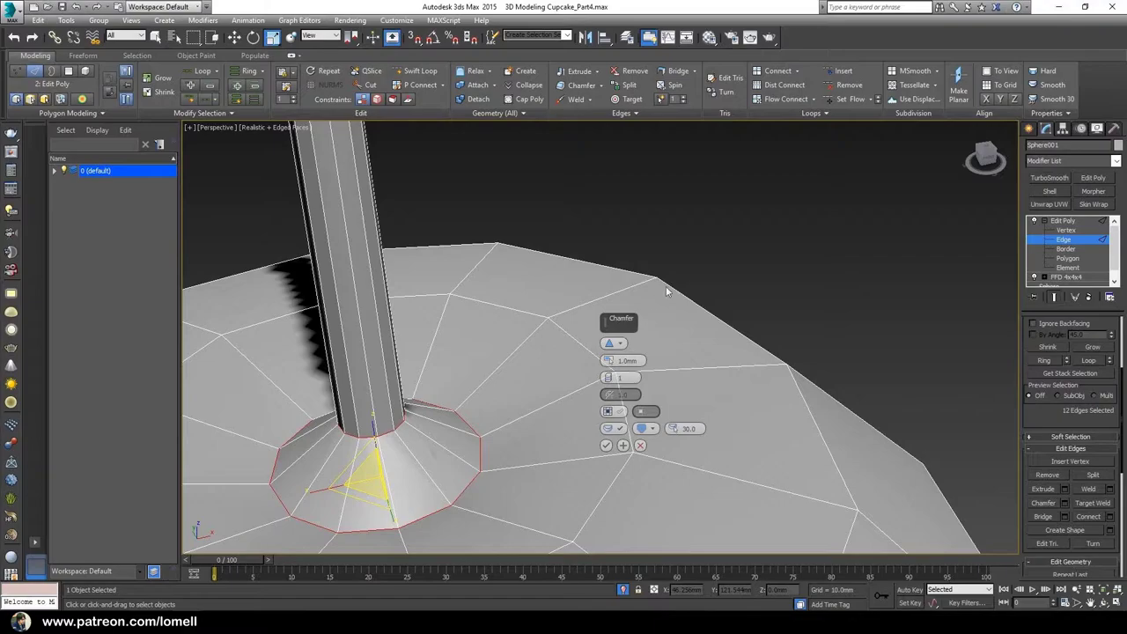
{"action": "left_click_drag", "start_coordinate": [621, 319], "coordinate": [758, 189]}
{"action": "middle_click_drag", "start_coordinate": [516, 385], "coordinate": [548, 399]}
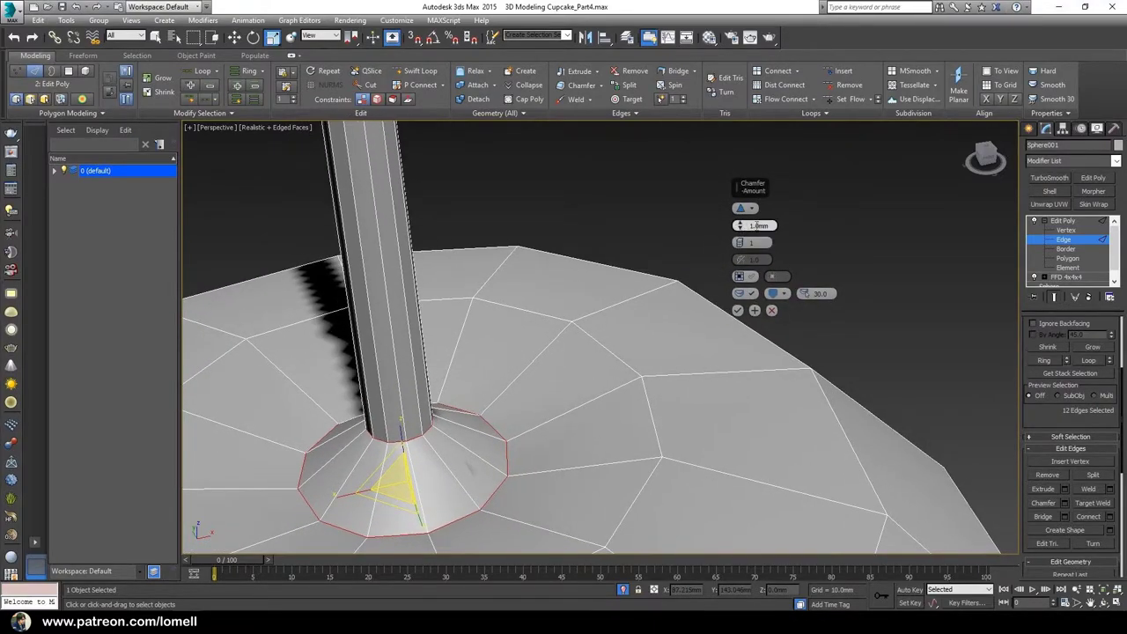
{"action": "left_click_drag", "start_coordinate": [740, 226], "coordinate": [739, 227]}
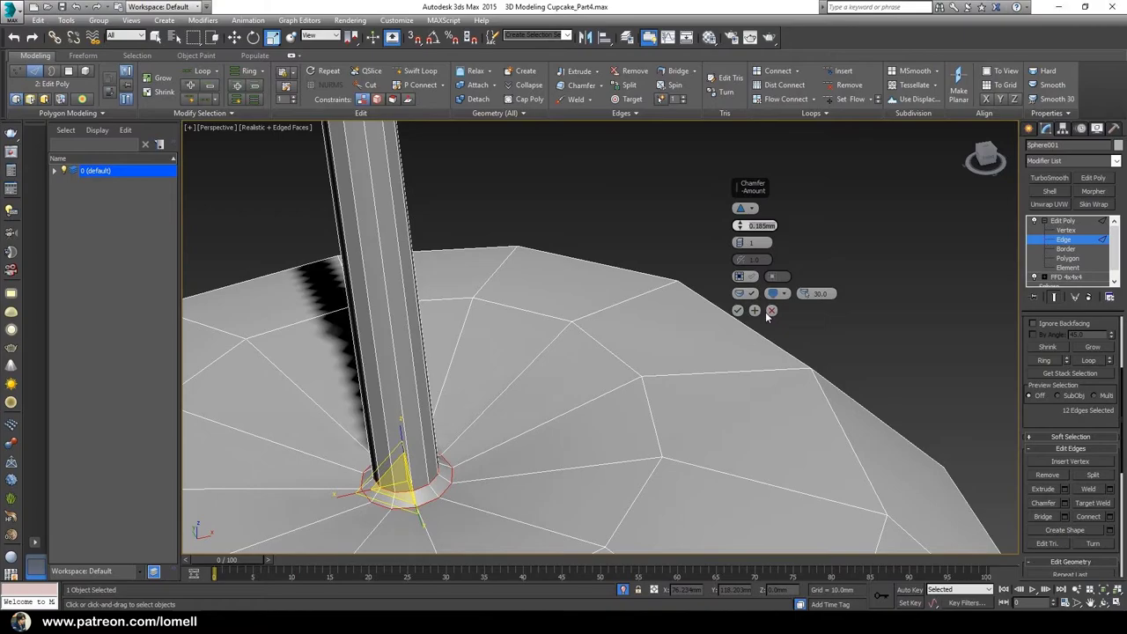
{"action": "type", "text": ".015"}
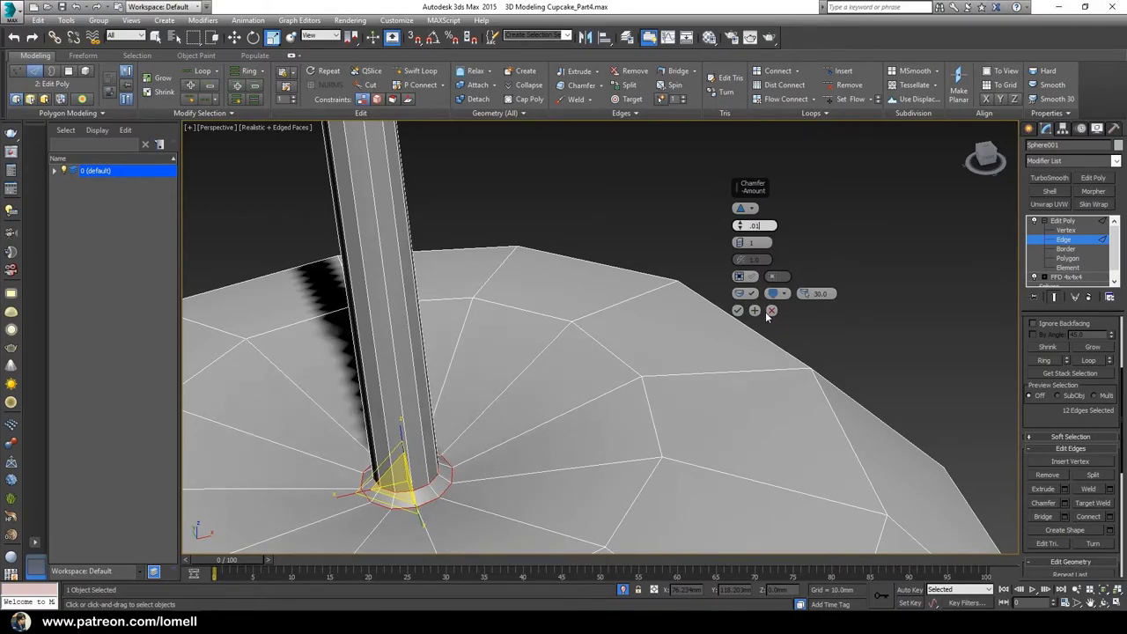
{"action": "key", "text": "Return"}
{"action": "type", "text": "."}
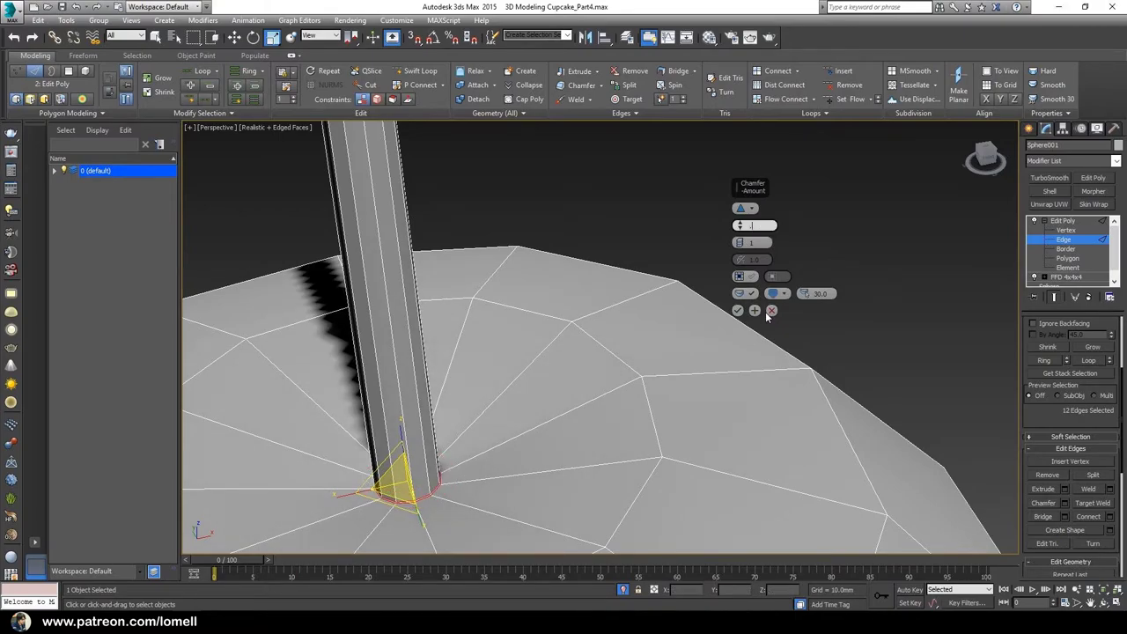
{"action": "type", "text": "15"}
{"action": "key", "text": "Return"}
{"action": "middle_click_drag", "start_coordinate": [432, 360], "coordinate": [626, 291], "text": "alt"}
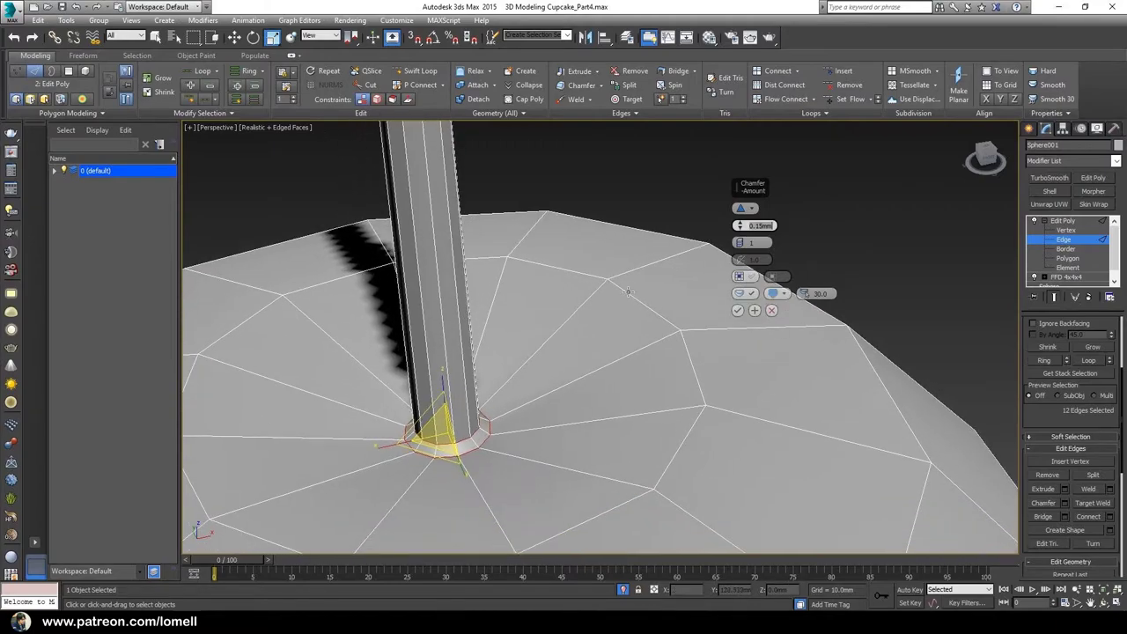
Step: Set the chamfer at the stem's base to 2 segments and apply it
{"action": "left_click_drag", "start_coordinate": [752, 187], "coordinate": [788, 150]}
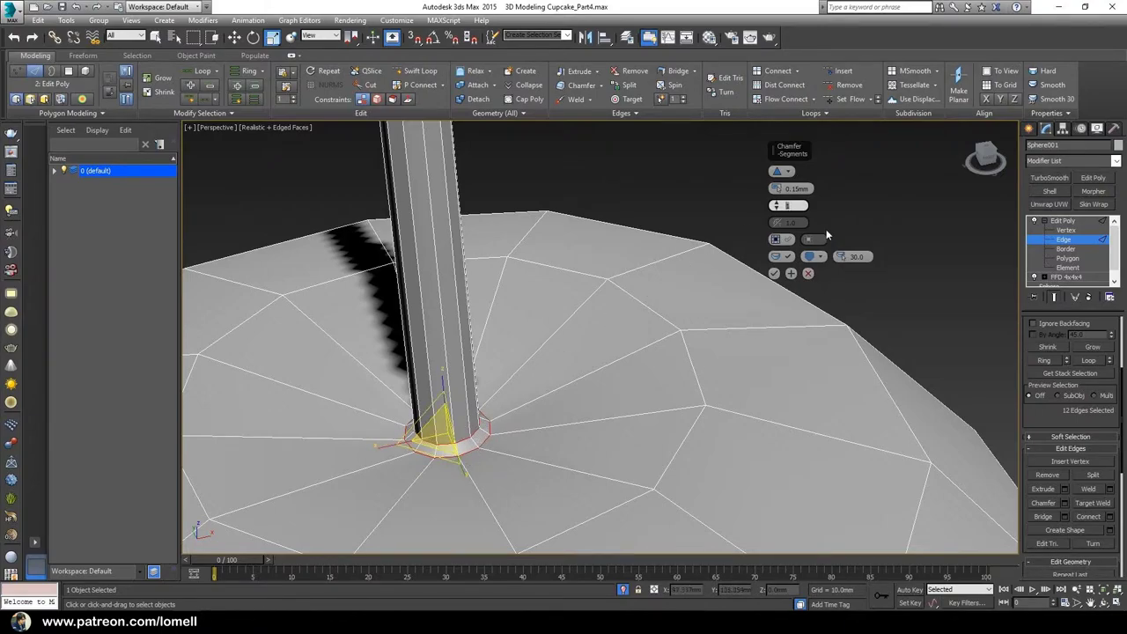
{"action": "type", "text": "2"}
{"action": "key", "text": "Return"}
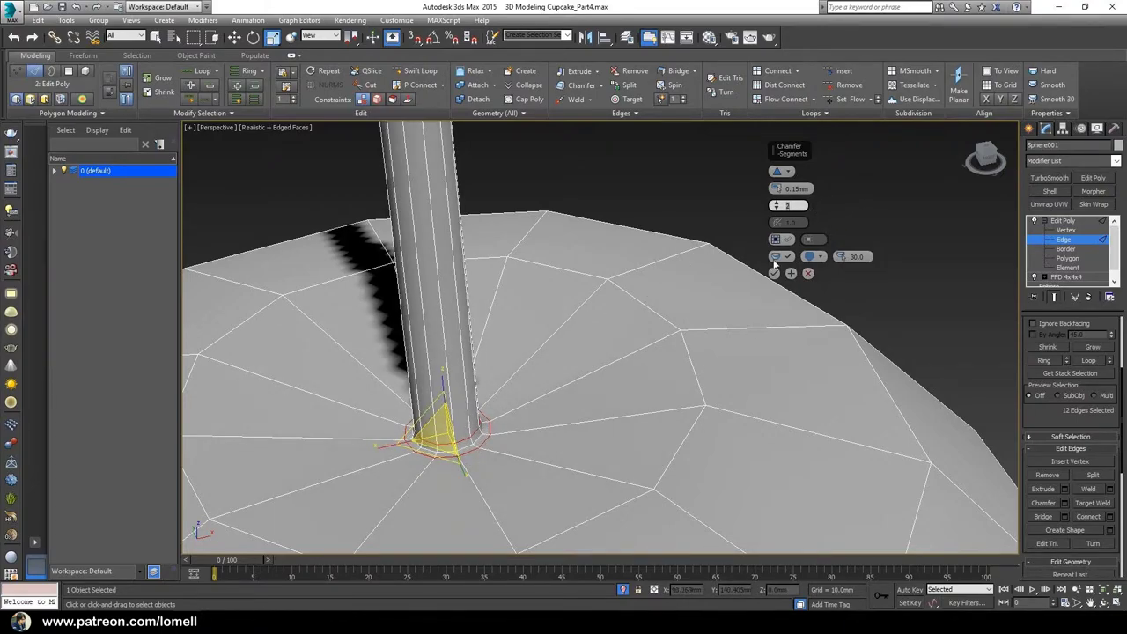
{"action": "scroll", "coordinate": [775, 276], "scroll_direction": "down", "scroll_amount": 4}
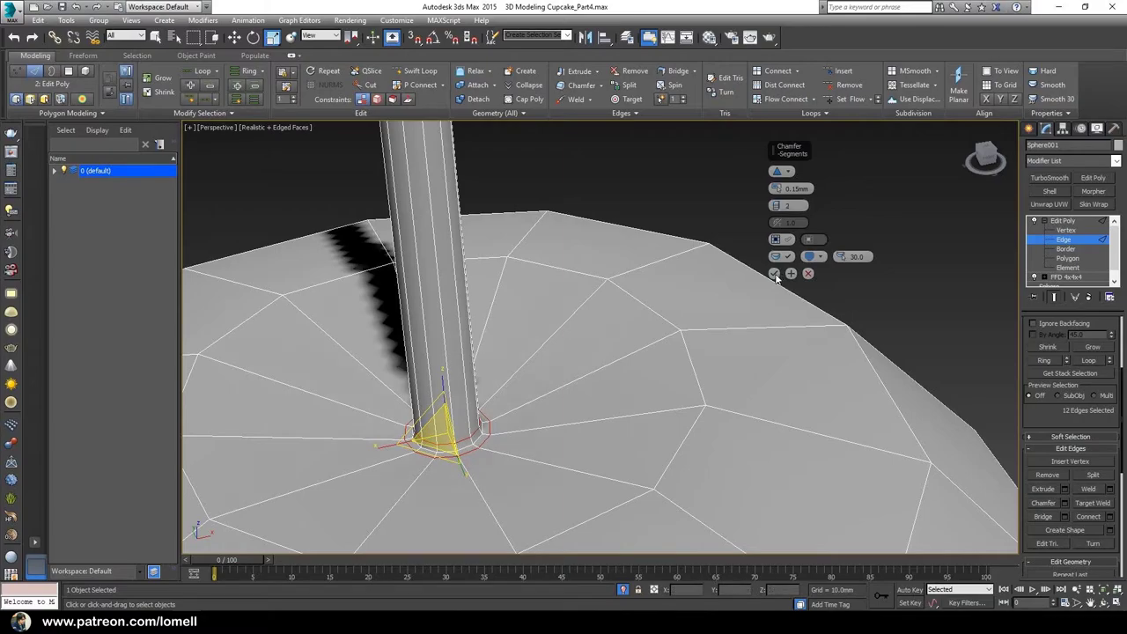
{"action": "left_click", "coordinate": [775, 274]}
{"action": "middle_click_drag", "start_coordinate": [628, 345], "coordinate": [596, 327], "text": "alt"}
{"action": "scroll", "coordinate": [596, 327], "scroll_direction": "down", "scroll_amount": 5}
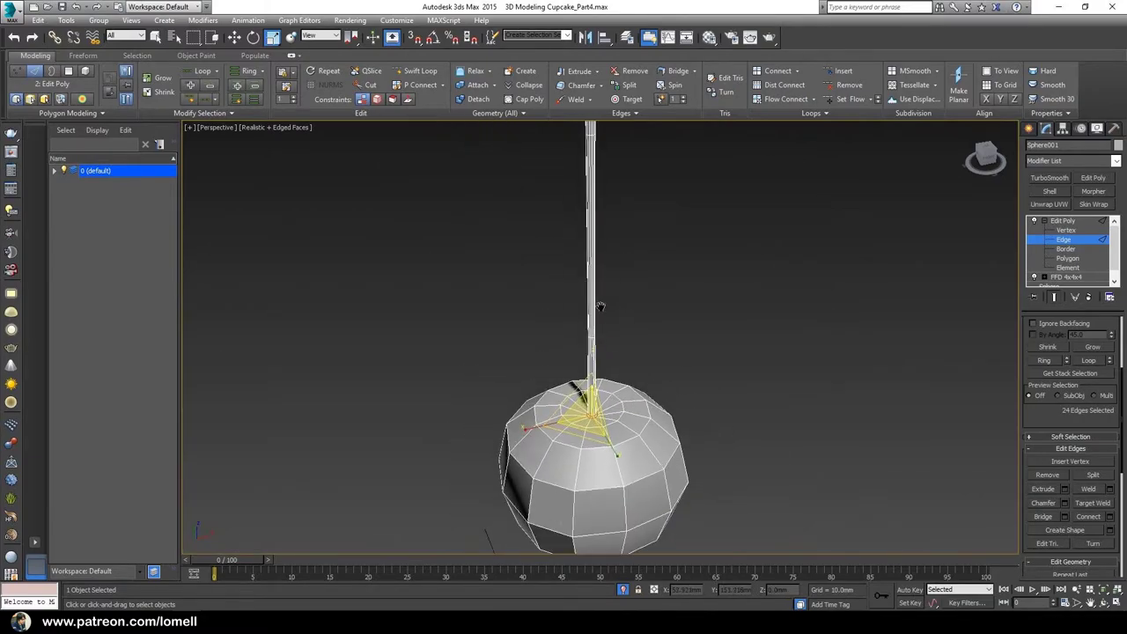
Step: Select the open border at the stem's upper end at Border level
{"action": "left_click", "coordinate": [1066, 230]}
{"action": "left_click_drag", "start_coordinate": [618, 229], "coordinate": [630, 238]}
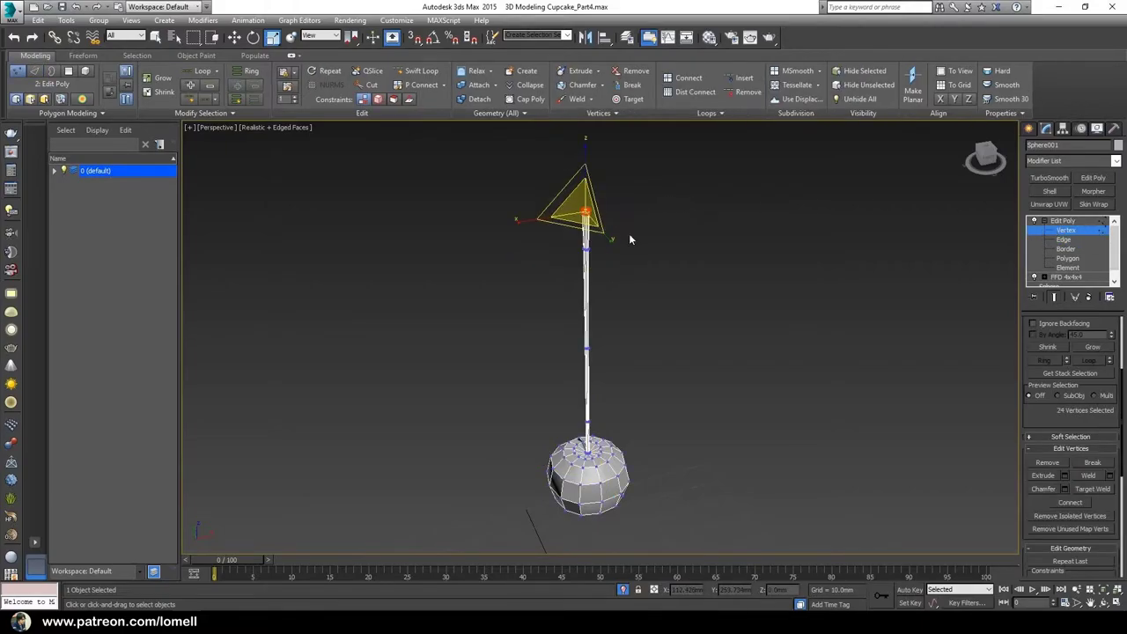
{"action": "key", "text": "z"}
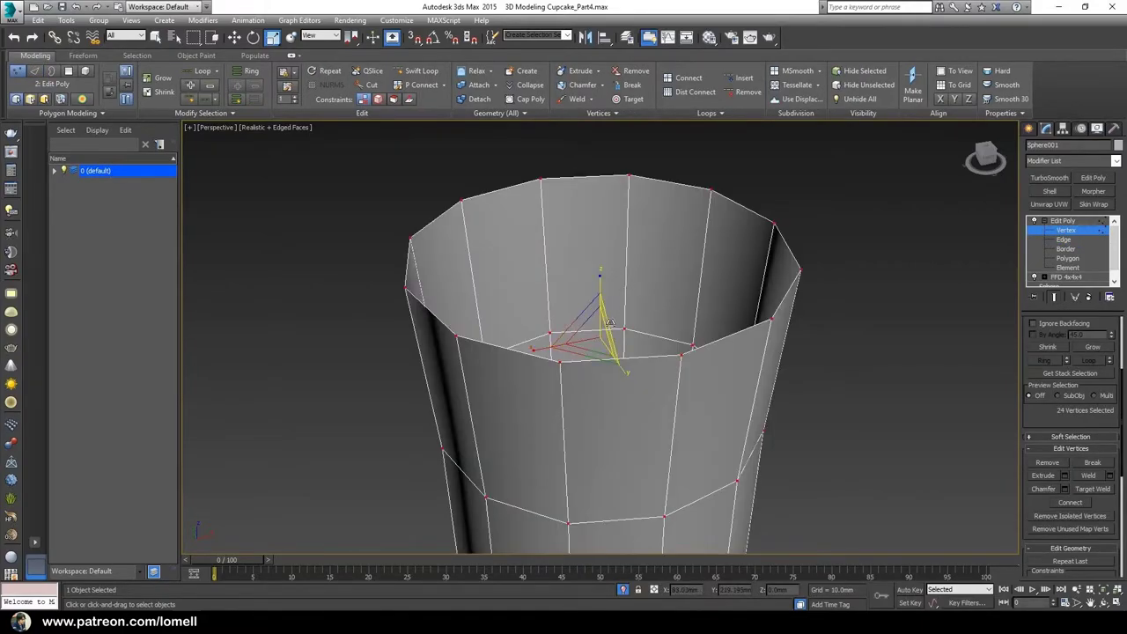
{"action": "scroll", "coordinate": [566, 352], "scroll_direction": "down", "scroll_amount": 5}
{"action": "middle_click_drag", "start_coordinate": [572, 353], "coordinate": [538, 360]}
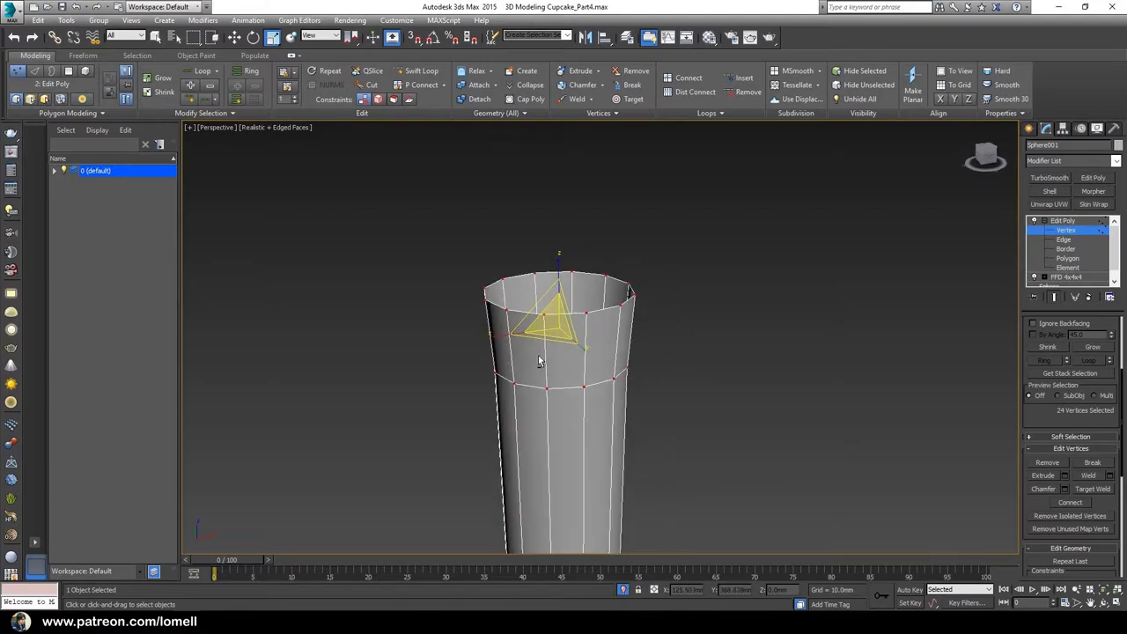
{"action": "key", "text": "alt+z"}
{"action": "middle_click_drag", "start_coordinate": [551, 320], "coordinate": [540, 348], "text": "alt"}
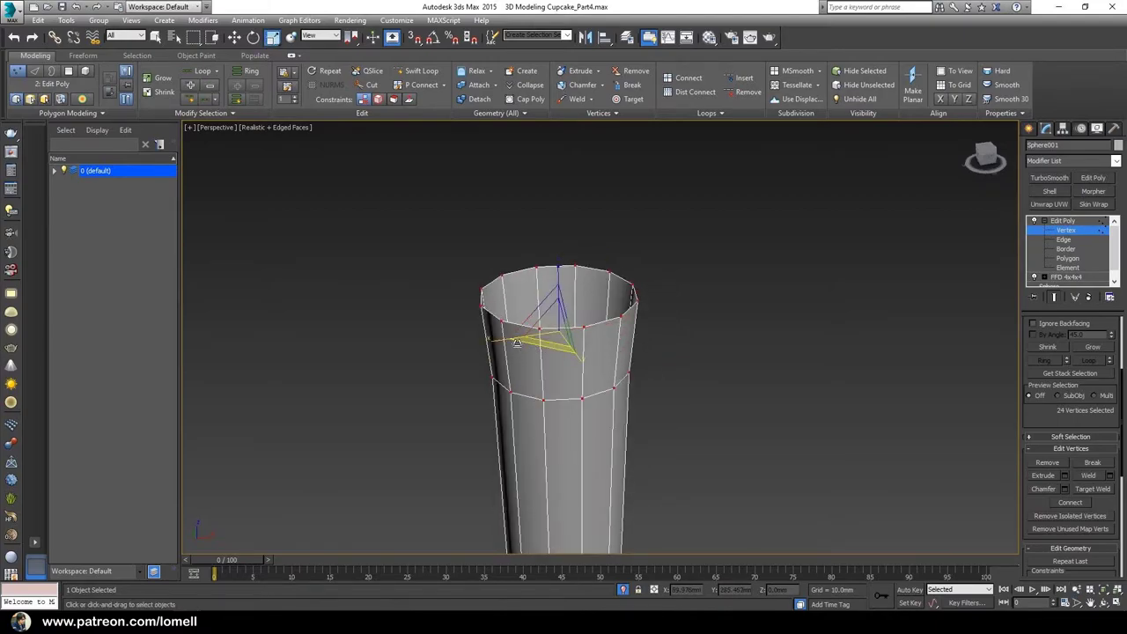
{"action": "key", "text": "3"}
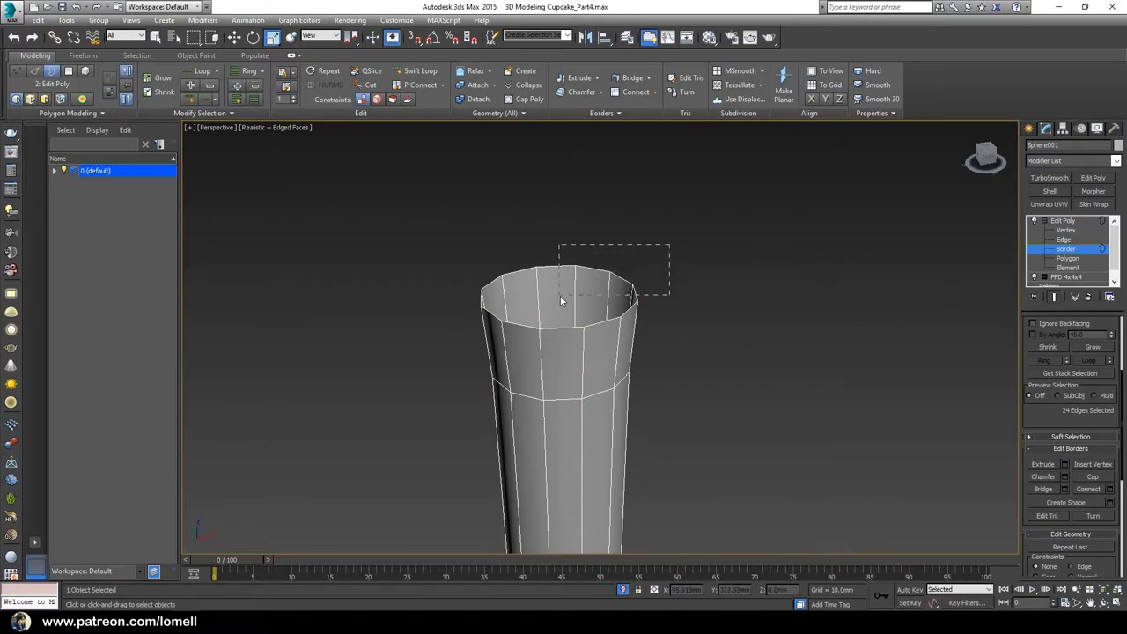
{"action": "left_click_drag", "start_coordinate": [560, 301], "coordinate": [562, 302]}
{"action": "middle_click_drag", "start_coordinate": [595, 335], "coordinate": [564, 369], "text": "alt"}
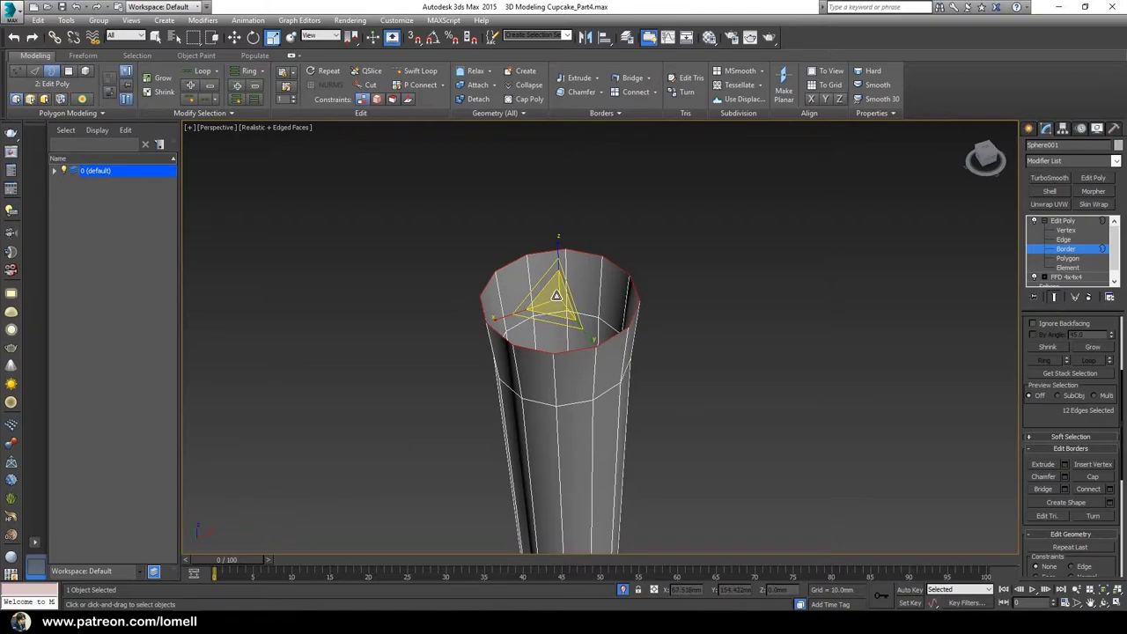
Step: Scale a copy of the stem's open border inward to form a rim, and lower the new inner border slightly
{"action": "left_click_drag", "start_coordinate": [556, 296], "coordinate": [557, 308], "text": "shift"}
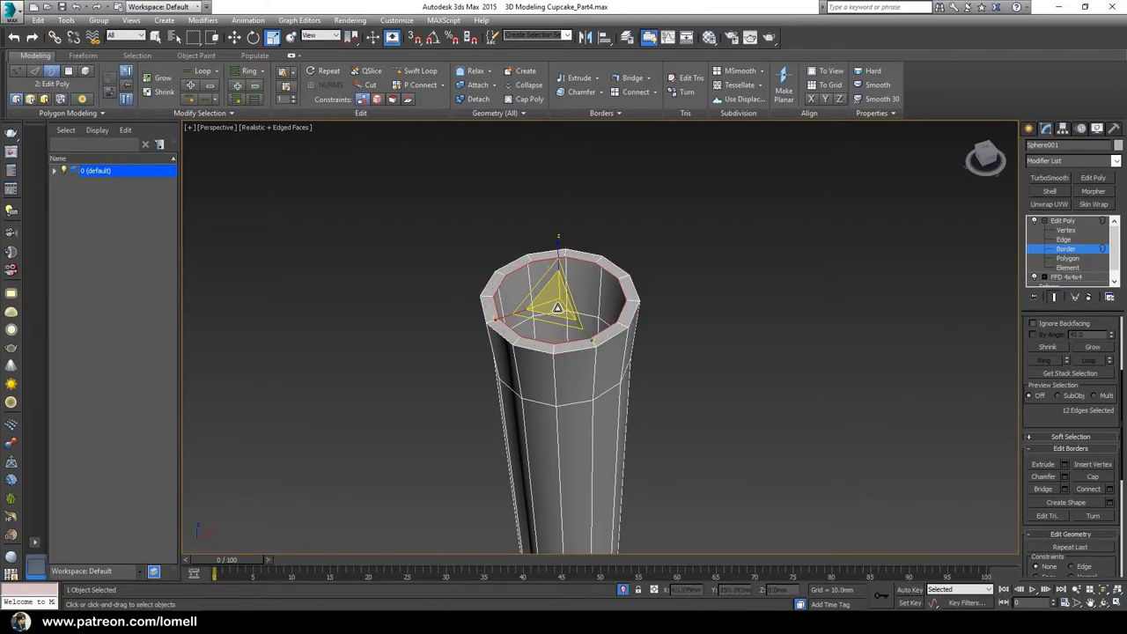
{"action": "key", "text": "w"}
{"action": "middle_click_drag", "start_coordinate": [561, 291], "coordinate": [571, 261], "text": "alt"}
{"action": "left_click_drag", "start_coordinate": [560, 254], "coordinate": [558, 270]}
{"action": "middle_click_drag", "start_coordinate": [552, 312], "coordinate": [578, 362], "text": "alt"}
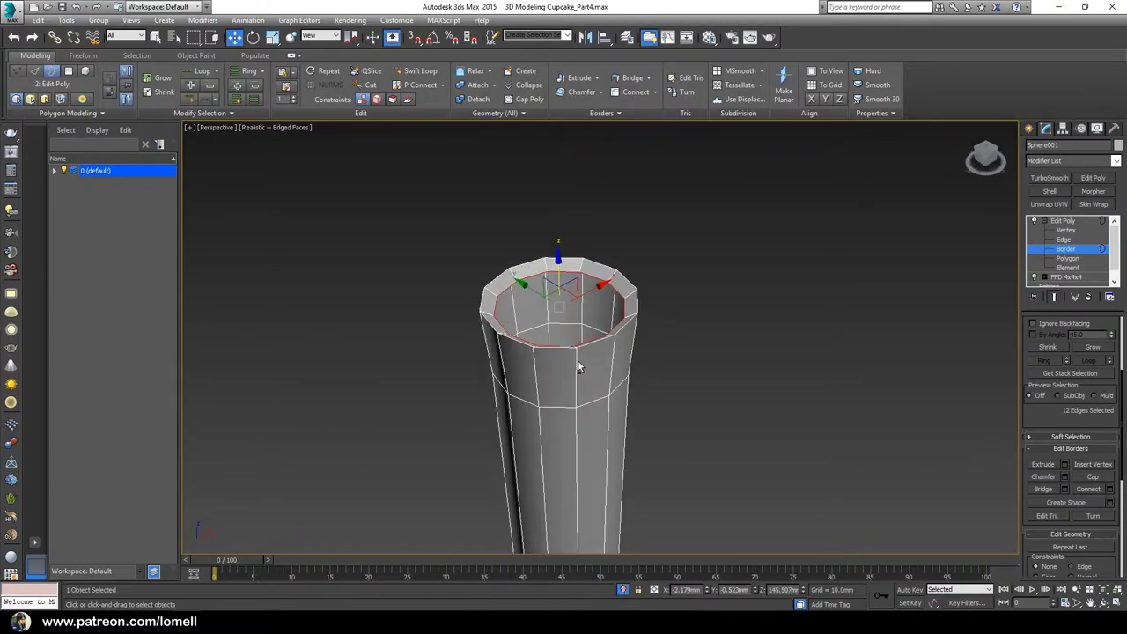
Step: Add a second ring of faces inward from the inner border, then scale the border down to narrow the remaining hole
{"action": "key", "text": "r"}
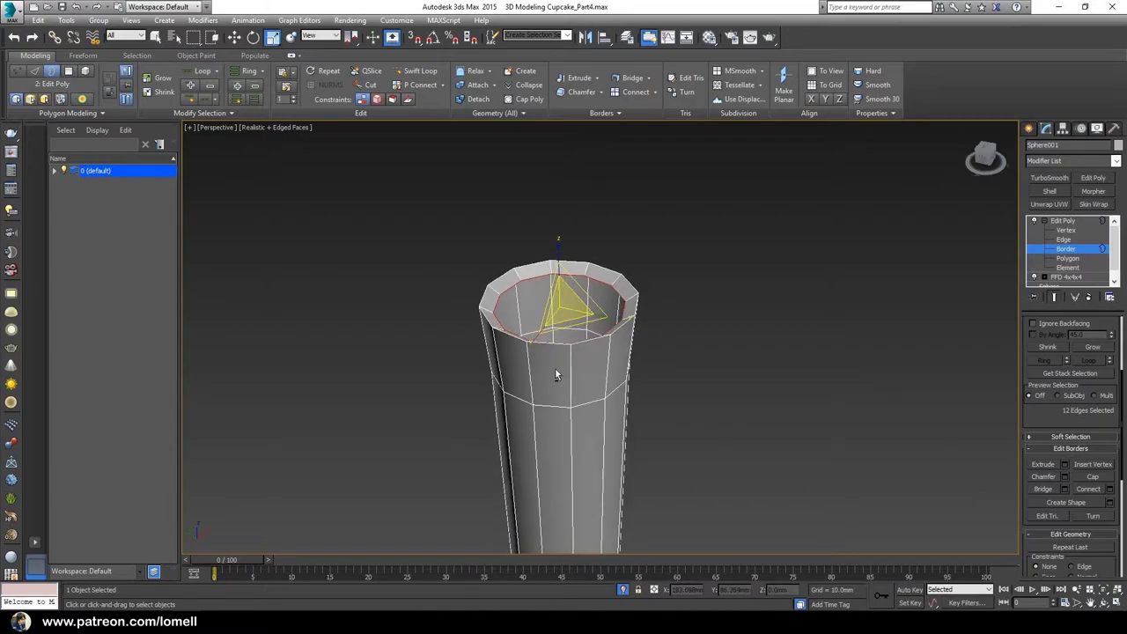
{"action": "left_click_drag", "start_coordinate": [559, 306], "coordinate": [558, 333]}
{"action": "key", "text": "w"}
{"action": "middle_click_drag", "start_coordinate": [589, 344], "coordinate": [576, 323], "text": "alt"}
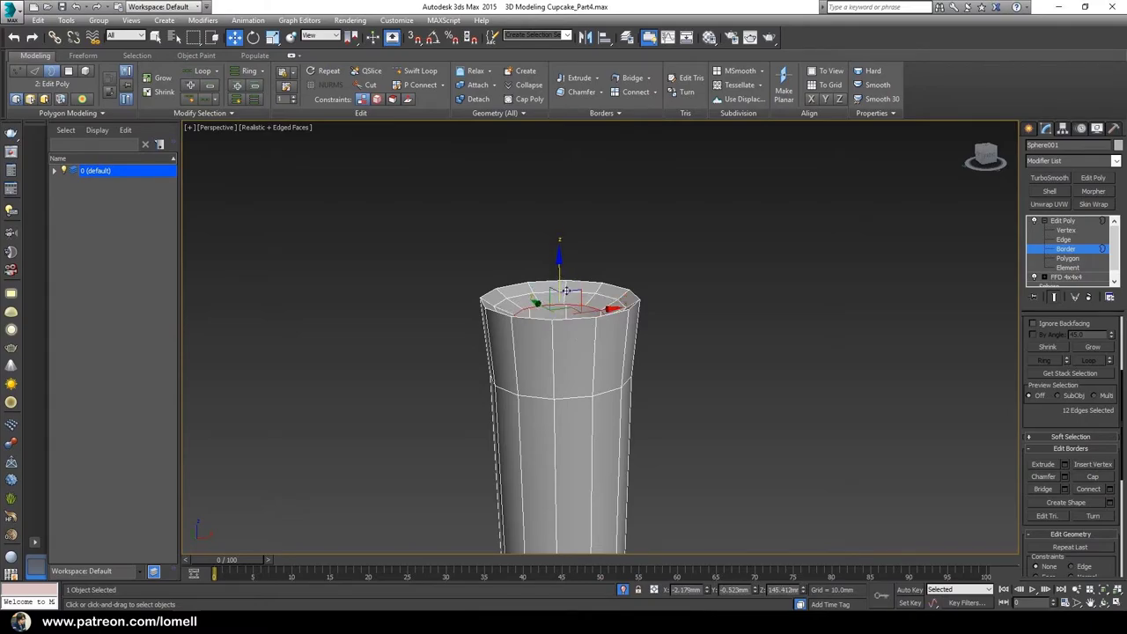
{"action": "middle_click_drag", "start_coordinate": [560, 268], "coordinate": [597, 383], "text": "alt"}
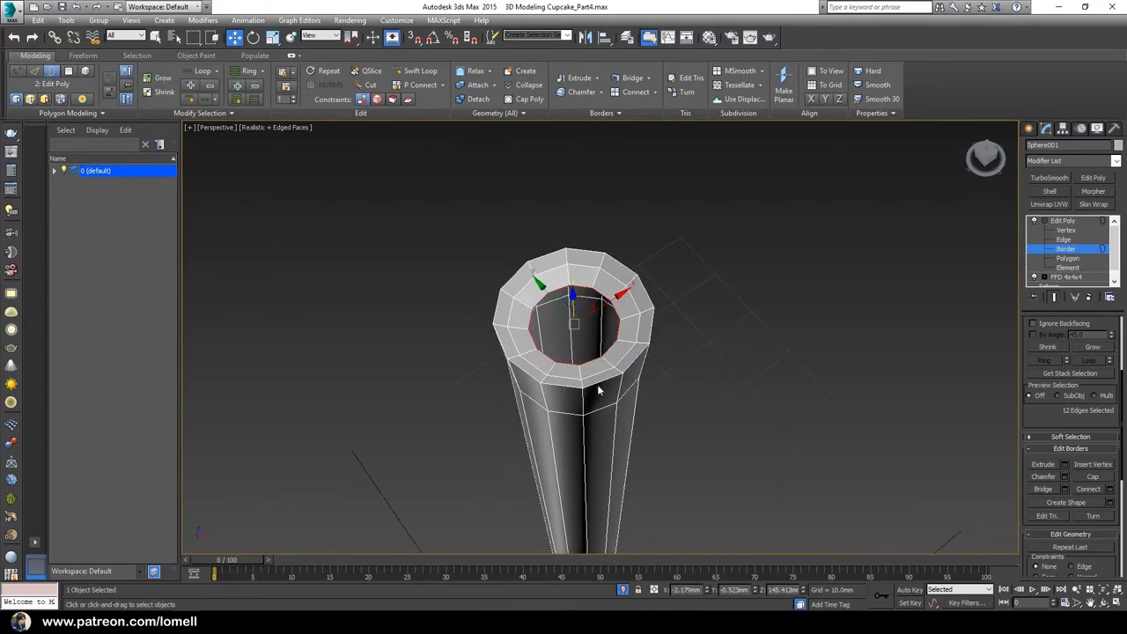
{"action": "key", "text": "r"}
{"action": "left_click_drag", "start_coordinate": [573, 330], "coordinate": [646, 421]}
Step: Cap the remaining open border at the stem's tip
{"action": "right_click", "coordinate": [798, 261]}
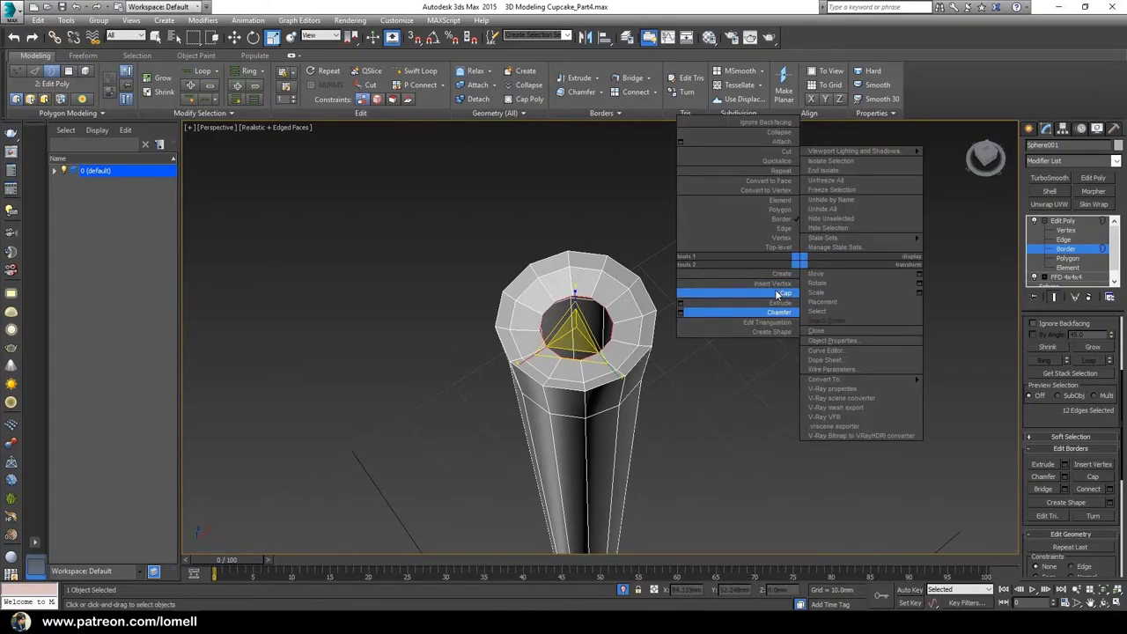
{"action": "left_click", "coordinate": [1090, 478]}
{"action": "left_click", "coordinate": [1090, 478]}
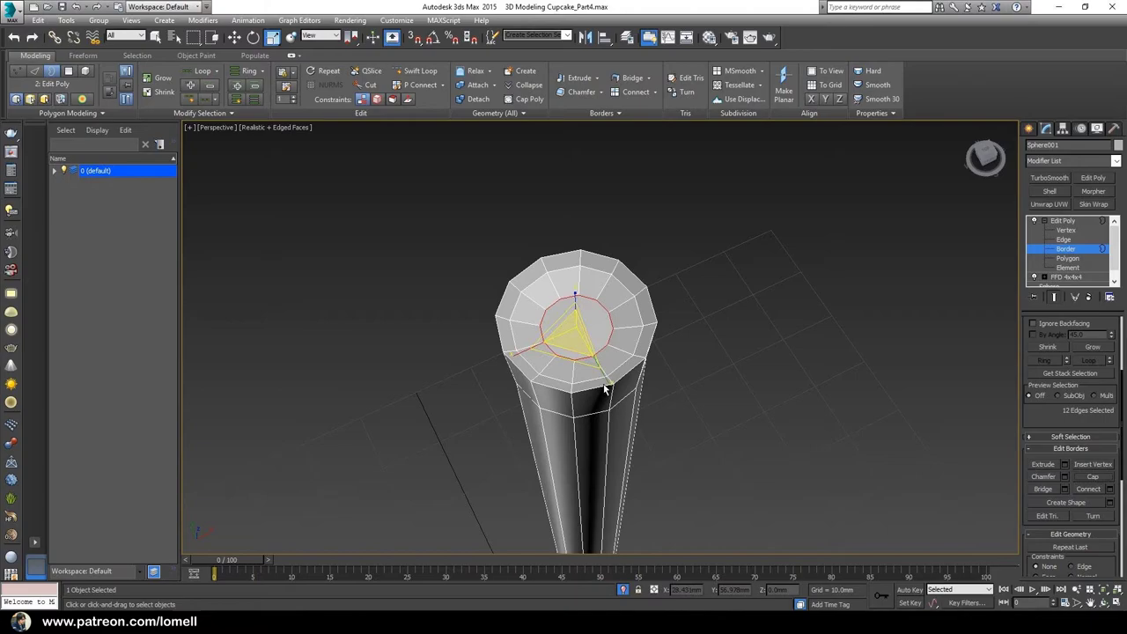
Step: Select the cap polygon at the centre of the stem's tip at Polygon level
{"action": "left_click", "coordinate": [1069, 258]}
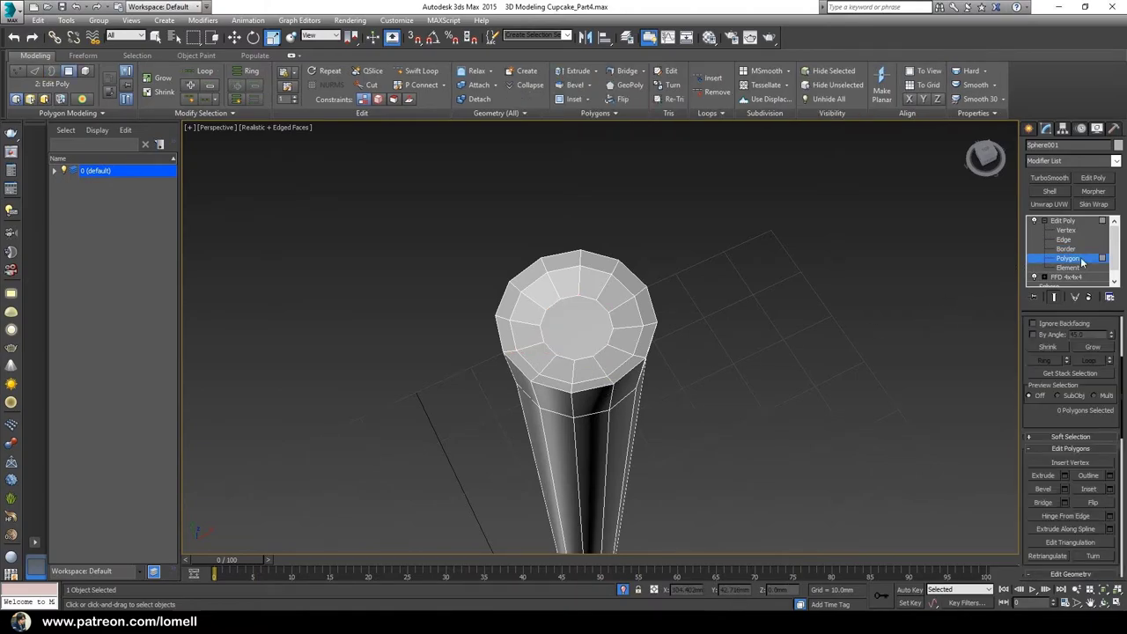
{"action": "left_click", "coordinate": [555, 326]}
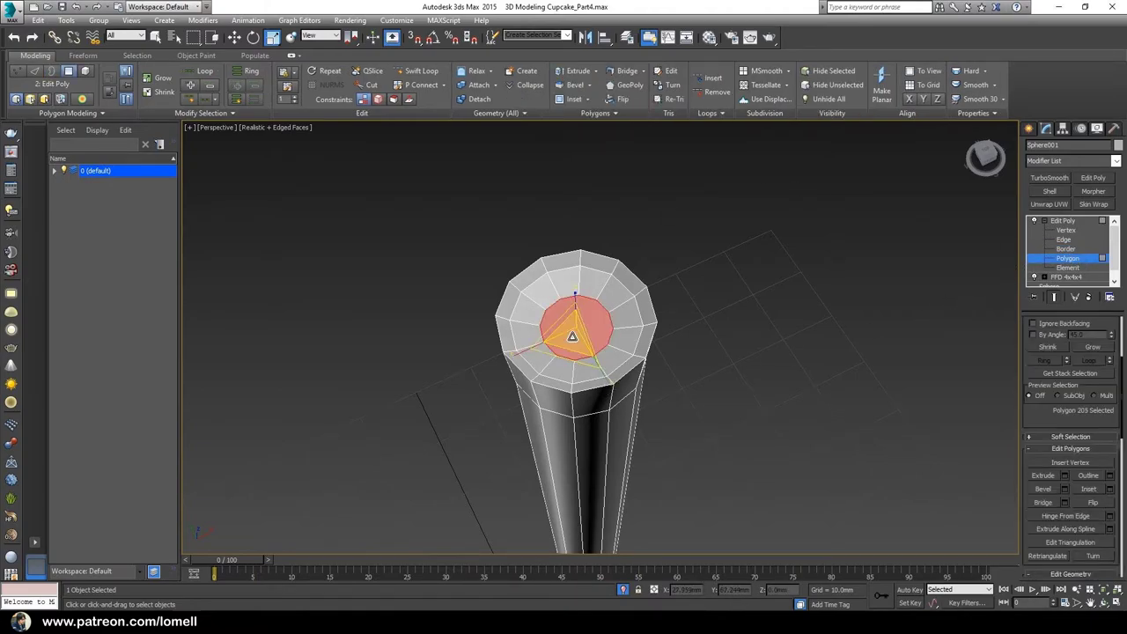
{"action": "scroll", "coordinate": [573, 336], "scroll_direction": "up", "scroll_amount": 3}
{"action": "scroll", "coordinate": [1037, 405], "scroll_direction": "down", "scroll_amount": 1}
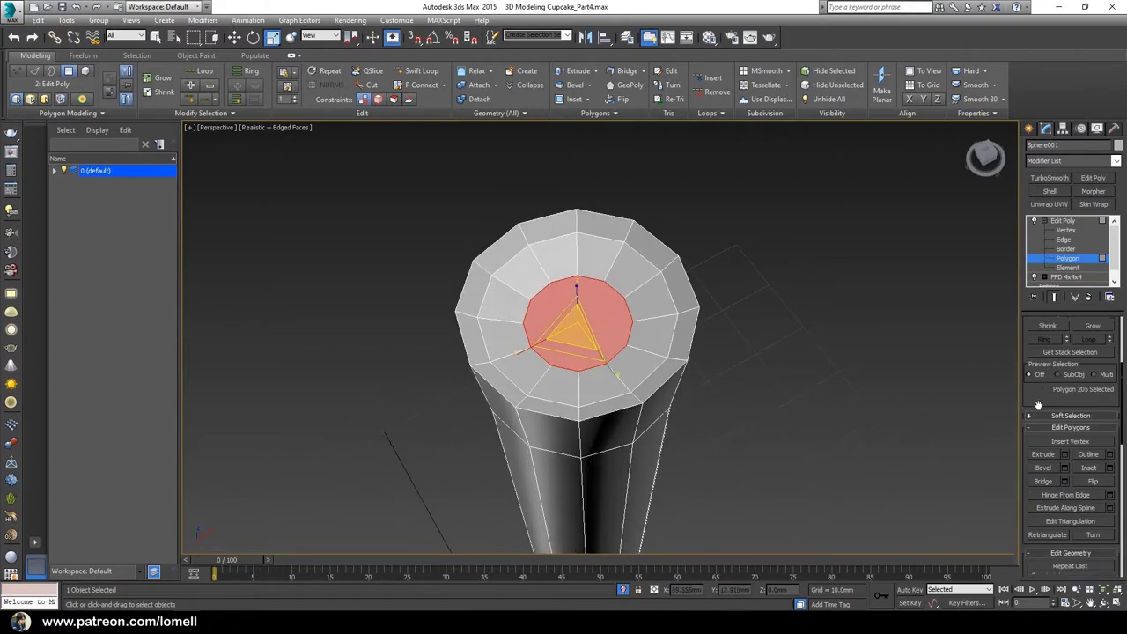
Step: Tessellate the selected cap polygon by Polygon, so that its edges run from the rim vertices to one centre point
{"action": "scroll", "coordinate": [1038, 405], "scroll_direction": "down", "scroll_amount": 8}
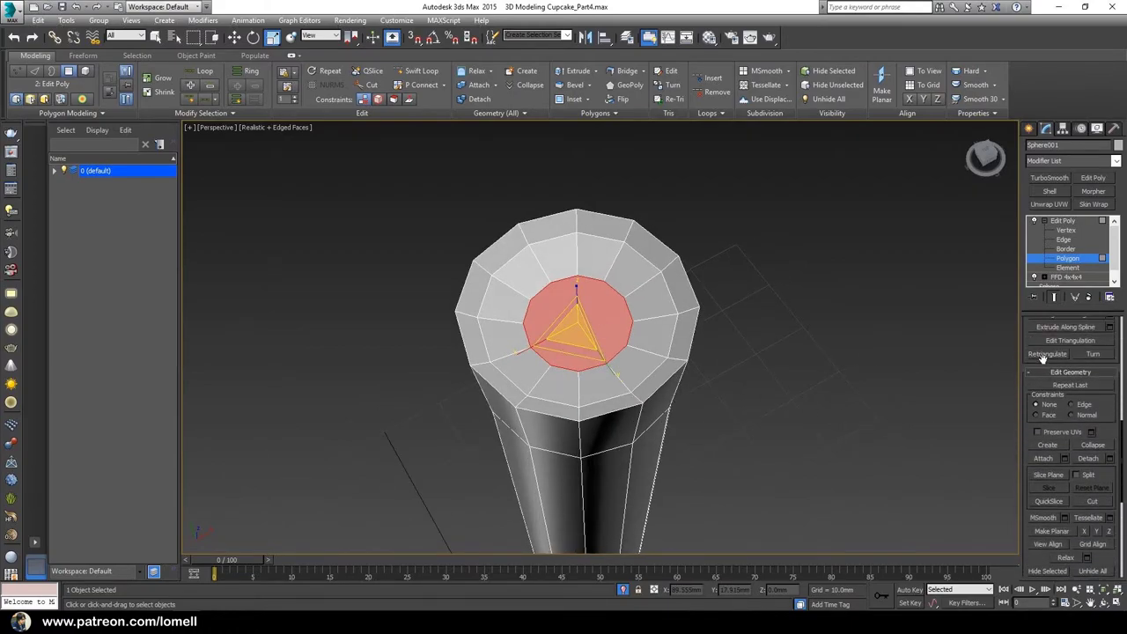
{"action": "scroll", "coordinate": [1041, 358], "scroll_direction": "down", "scroll_amount": 1}
{"action": "scroll", "coordinate": [1100, 385], "scroll_direction": "down", "scroll_amount": 2}
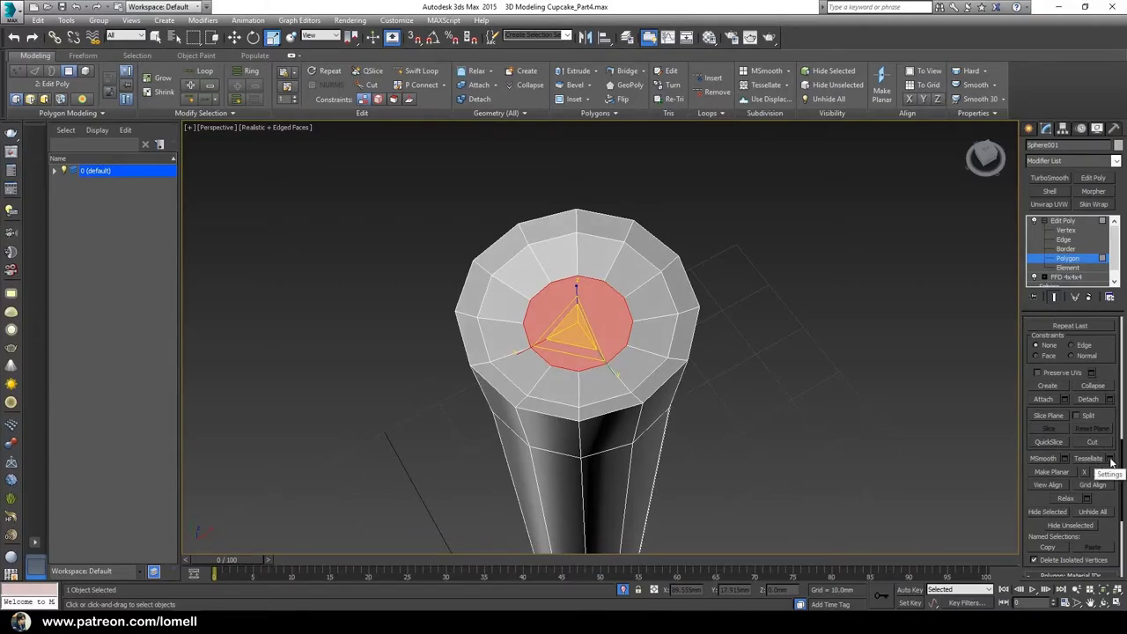
{"action": "left_click", "coordinate": [1111, 464]}
{"action": "key", "text": "z"}
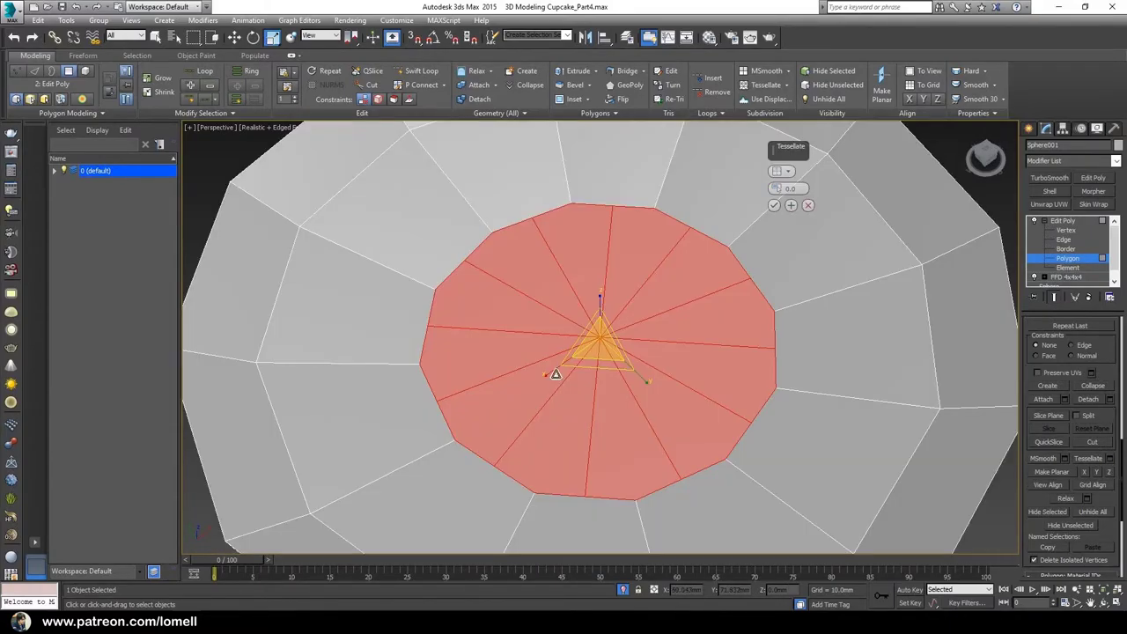
{"action": "scroll", "coordinate": [556, 374], "scroll_direction": "down", "scroll_amount": 6}
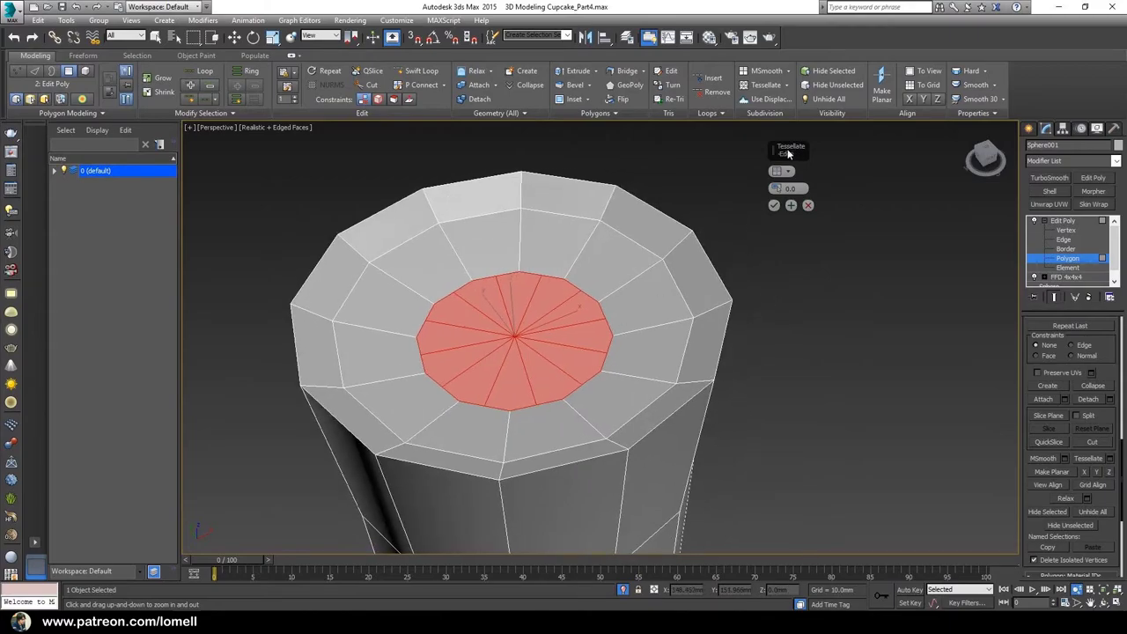
{"action": "left_click_drag", "start_coordinate": [788, 154], "coordinate": [840, 162]}
{"action": "middle_click_drag", "start_coordinate": [523, 320], "coordinate": [536, 347], "text": "alt"}
{"action": "scroll", "coordinate": [536, 347], "scroll_direction": "up", "scroll_amount": 2}
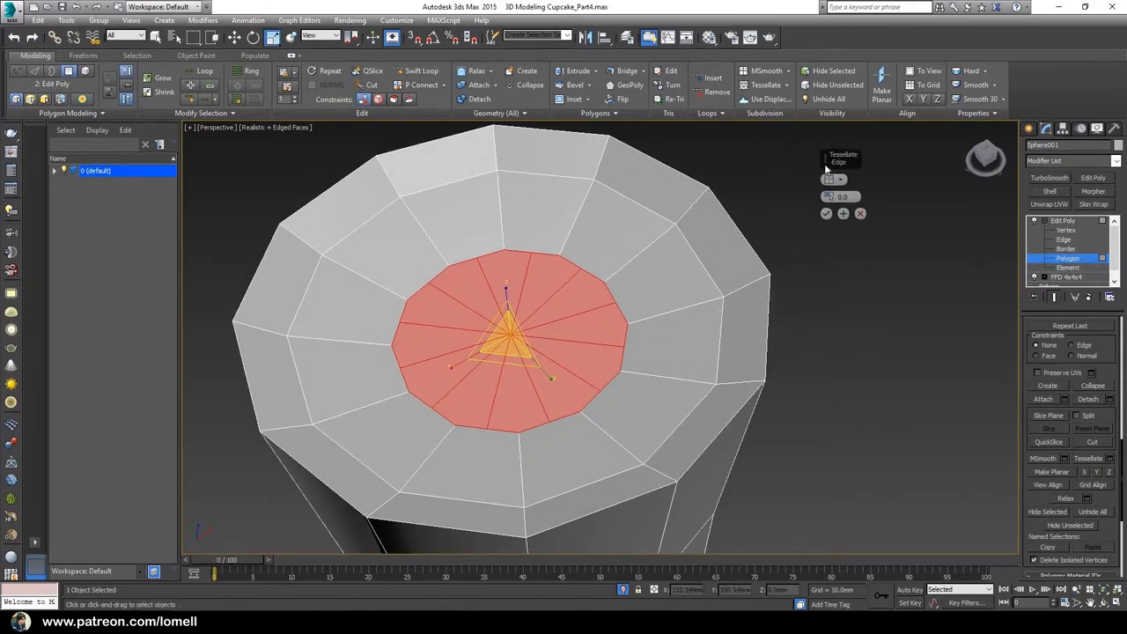
{"action": "left_click_drag", "start_coordinate": [828, 165], "coordinate": [820, 184]}
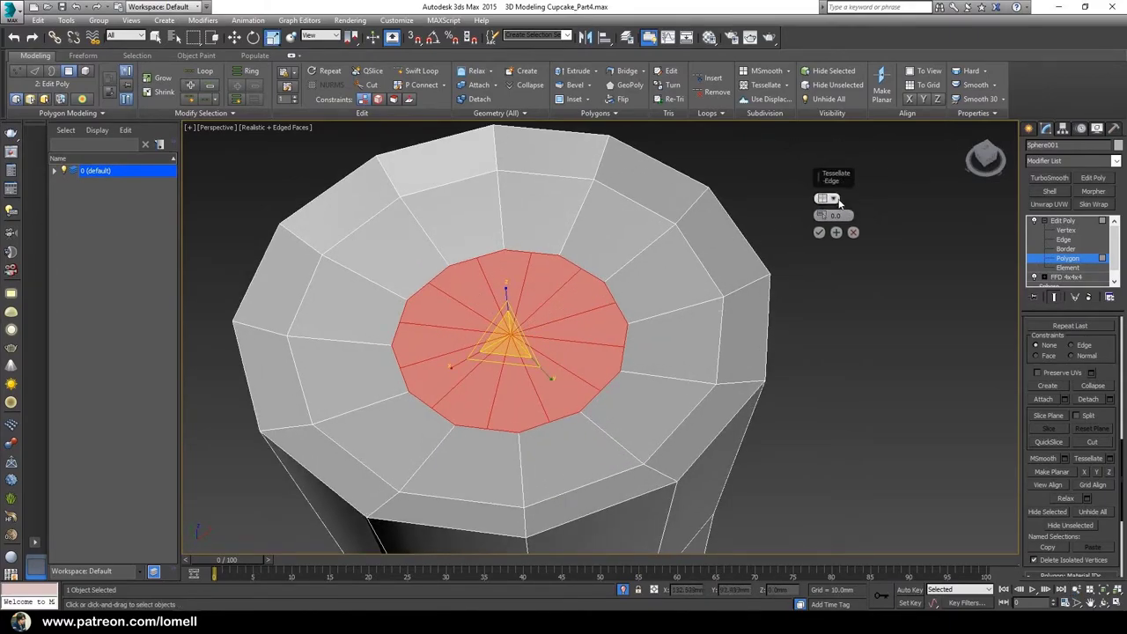
{"action": "left_click", "coordinate": [835, 199]}
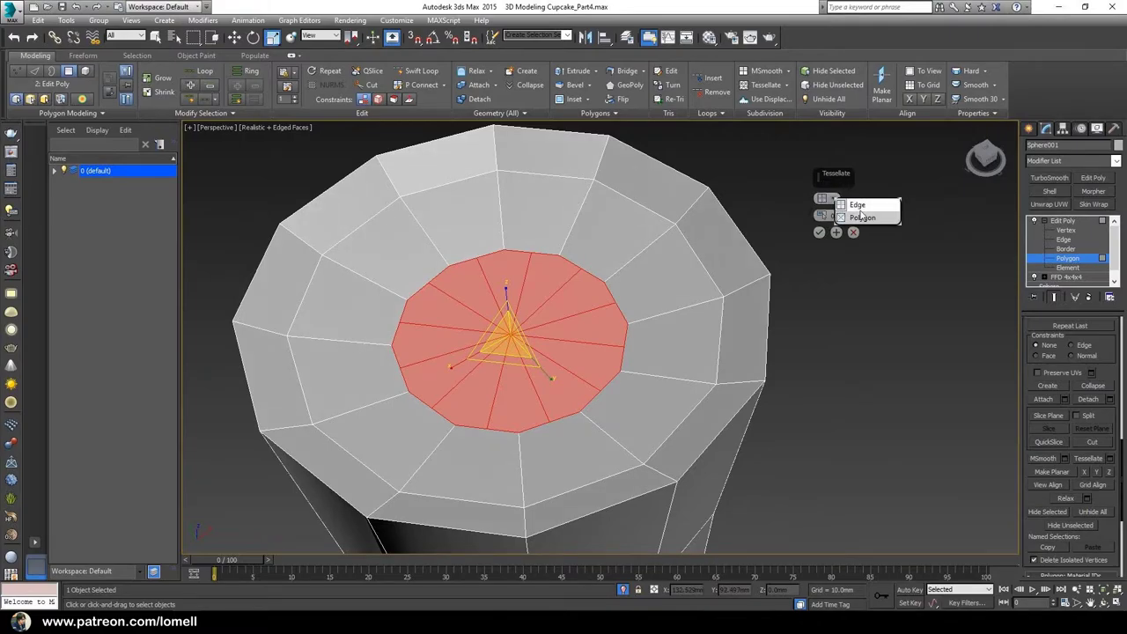
{"action": "left_click", "coordinate": [858, 219]}
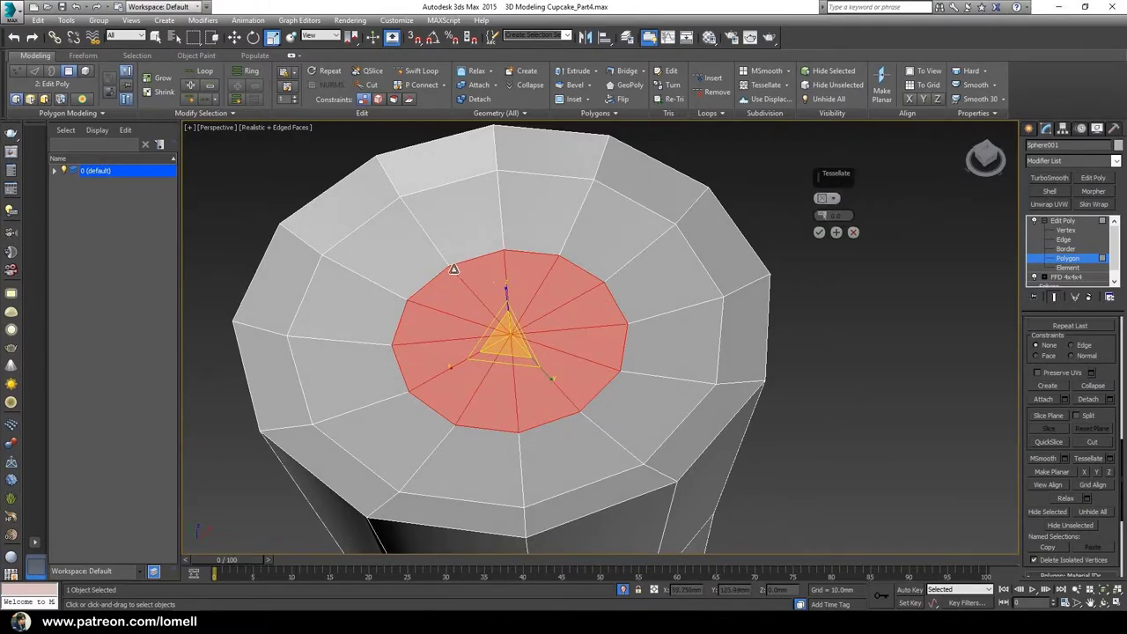
{"action": "left_click", "coordinate": [818, 233]}
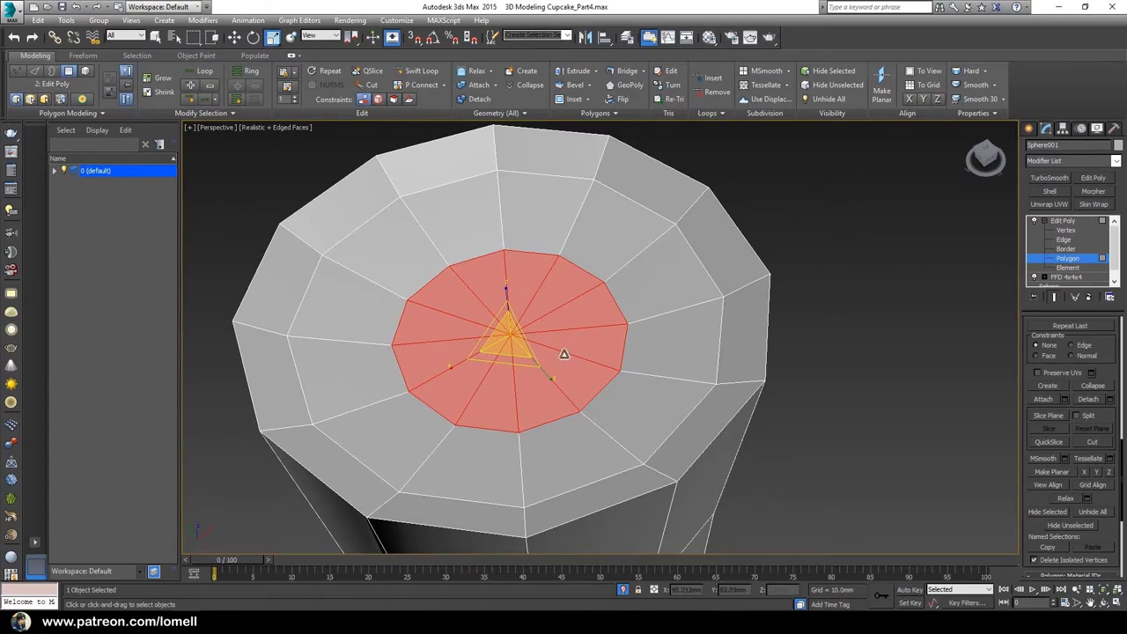
Step: Move one outer rim edge of the stem tip outward to form a first flared lobe
{"action": "scroll", "coordinate": [566, 352], "scroll_direction": "down", "scroll_amount": 3}
{"action": "middle_click_drag", "start_coordinate": [566, 352], "coordinate": [520, 360], "text": "alt"}
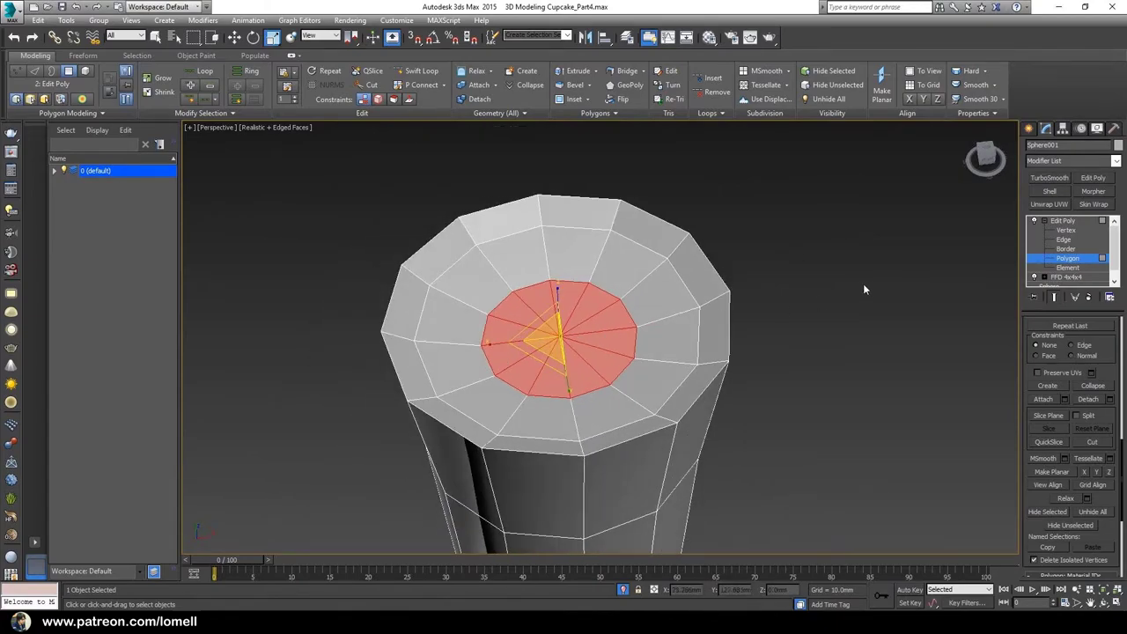
{"action": "left_click", "coordinate": [1064, 240]}
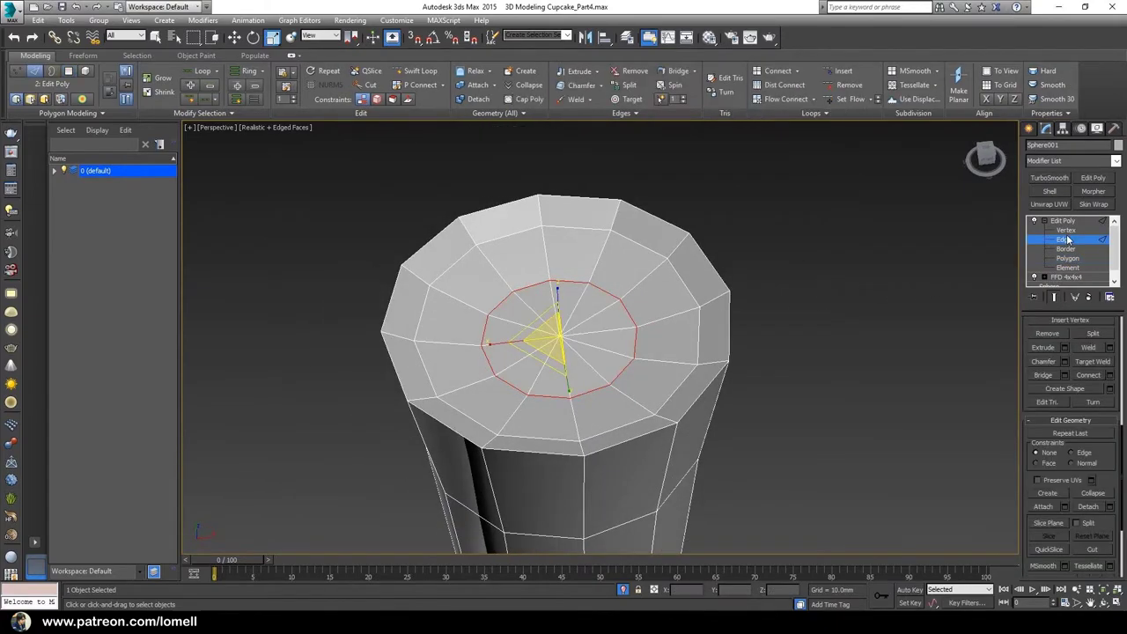
{"action": "left_click", "coordinate": [388, 308]}
{"action": "scroll", "coordinate": [415, 312], "scroll_direction": "down", "scroll_amount": 3}
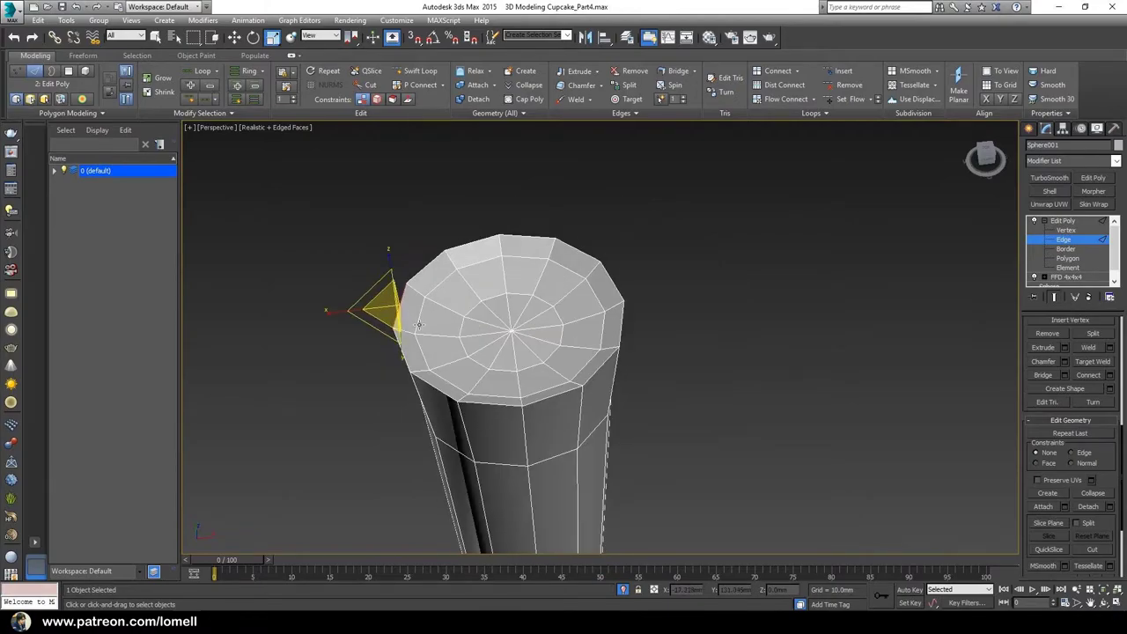
{"action": "middle_click_drag", "start_coordinate": [415, 313], "coordinate": [418, 347], "text": "alt"}
{"action": "key", "text": "w"}
{"action": "left_click_drag", "start_coordinate": [412, 294], "coordinate": [315, 273]}
Step: Select two adjacent outer rim edges on another side of the tip and move them outward as a second, wider lobe
{"action": "left_click", "coordinate": [541, 227]}
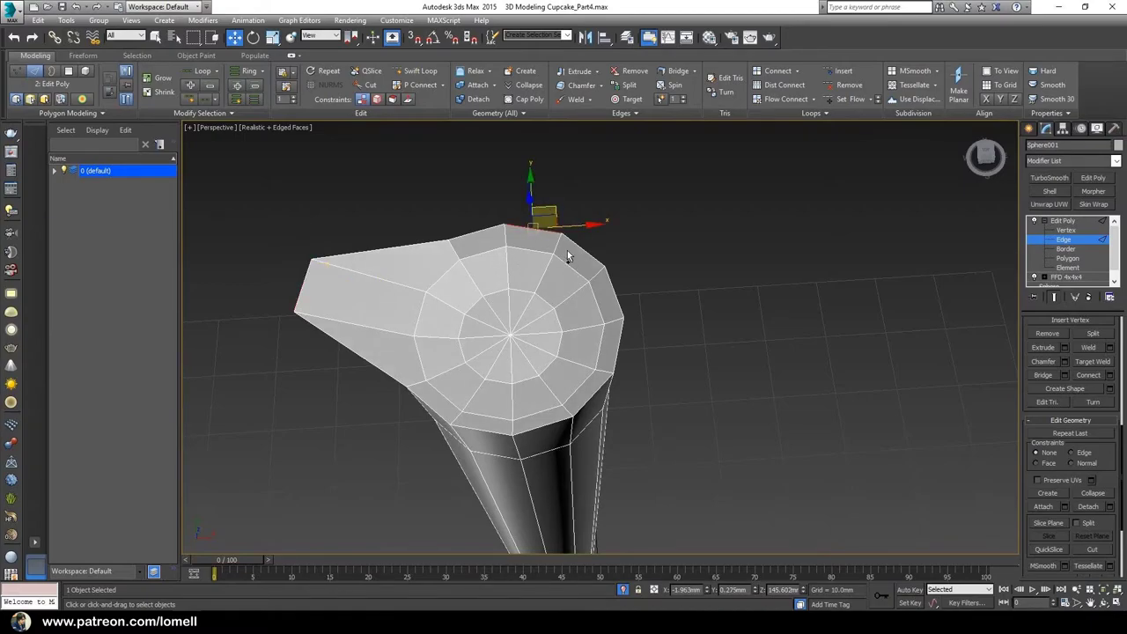
{"action": "left_click", "coordinate": [577, 241], "text": "ctrl"}
{"action": "middle_click_drag", "start_coordinate": [569, 309], "coordinate": [570, 296], "text": "alt"}
{"action": "left_click_drag", "start_coordinate": [580, 222], "coordinate": [598, 169]}
Step: At Vertex level, move a single outer rim vertex outward from a top-down view to form a pointed lobe
{"action": "mouse_move", "coordinate": [559, 341]}
{"action": "middle_mouse_down", "text": "alt"}
{"action": "mouse_move", "coordinate": [593, 348]}
{"action": "mouse_move", "coordinate": [564, 357]}
{"action": "middle_mouse_up", "text": "alt"}
{"action": "key", "text": "1"}
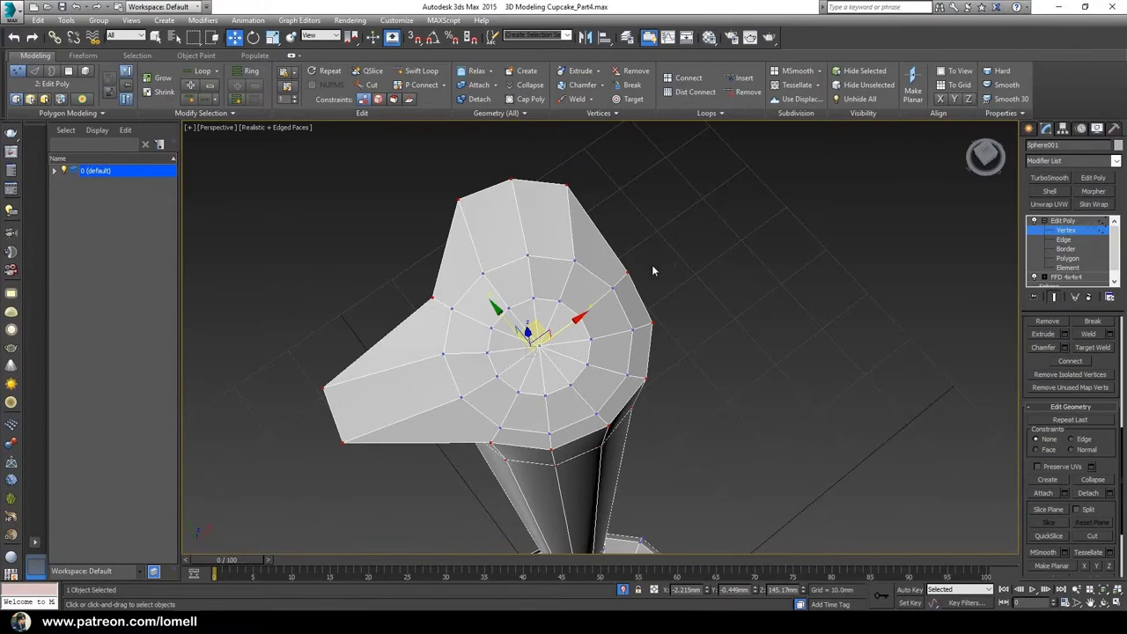
{"action": "left_click", "coordinate": [650, 325]}
{"action": "left_click_drag", "start_coordinate": [659, 299], "coordinate": [709, 287]}
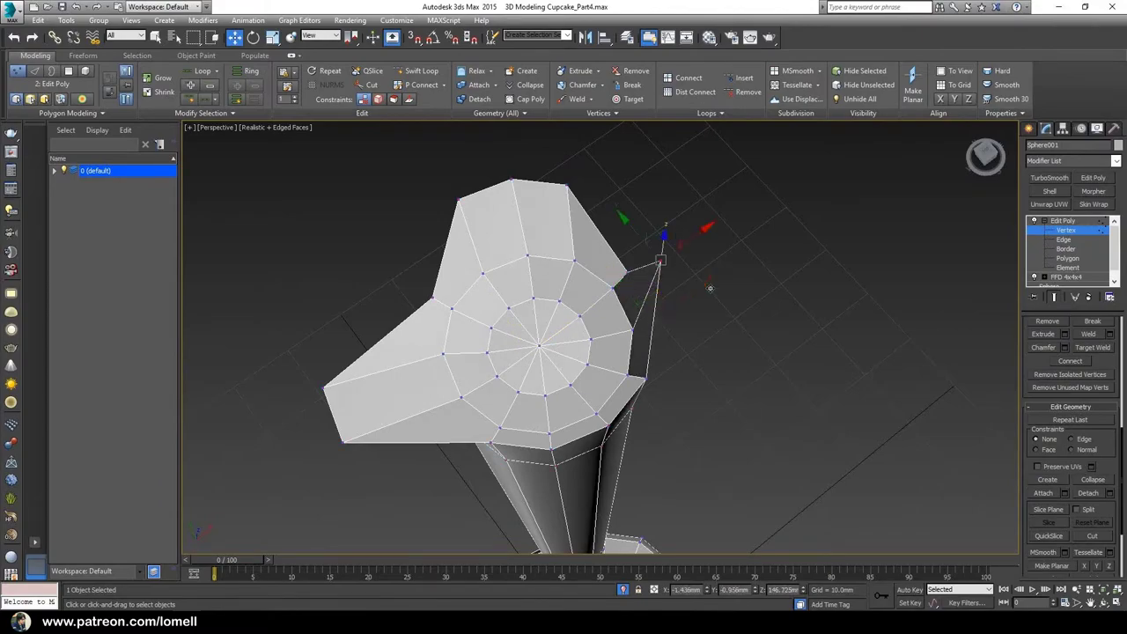
{"action": "key", "text": "ctrl+z"}
{"action": "middle_click_drag", "start_coordinate": [669, 304], "coordinate": [675, 297], "text": "alt"}
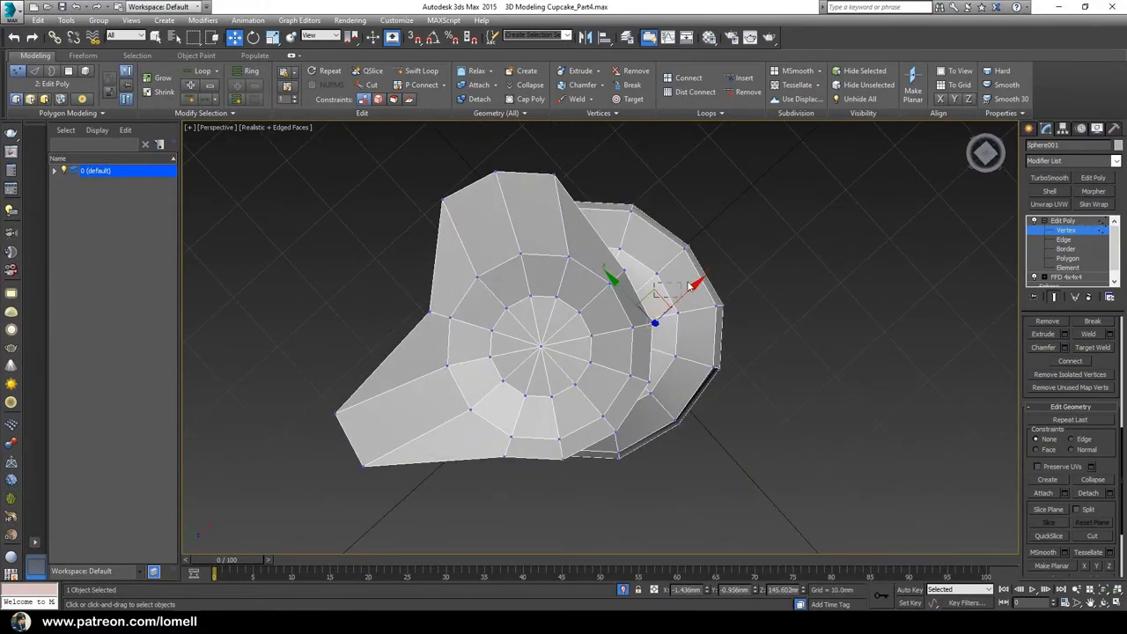
{"action": "left_click_drag", "start_coordinate": [659, 290], "coordinate": [727, 280]}
{"action": "middle_click_drag", "start_coordinate": [608, 484], "coordinate": [586, 393], "text": "alt"}
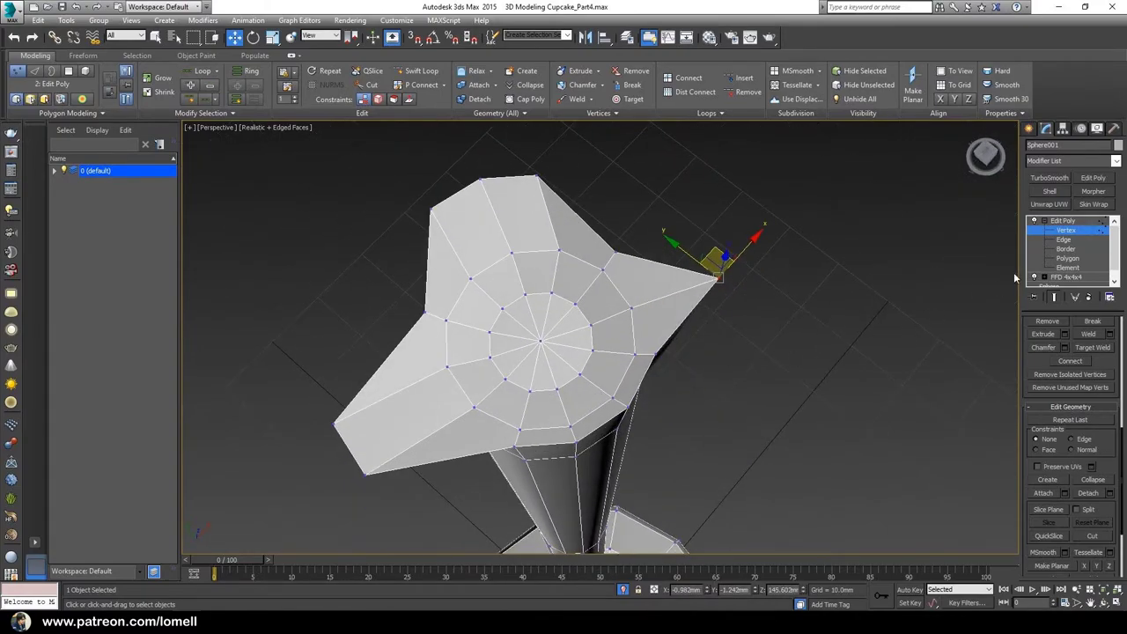
Step: Move an outer rim edge on the remaining plain side outward to form a fourth lobe
{"action": "left_click", "coordinate": [1066, 239]}
{"action": "left_click", "coordinate": [596, 423]}
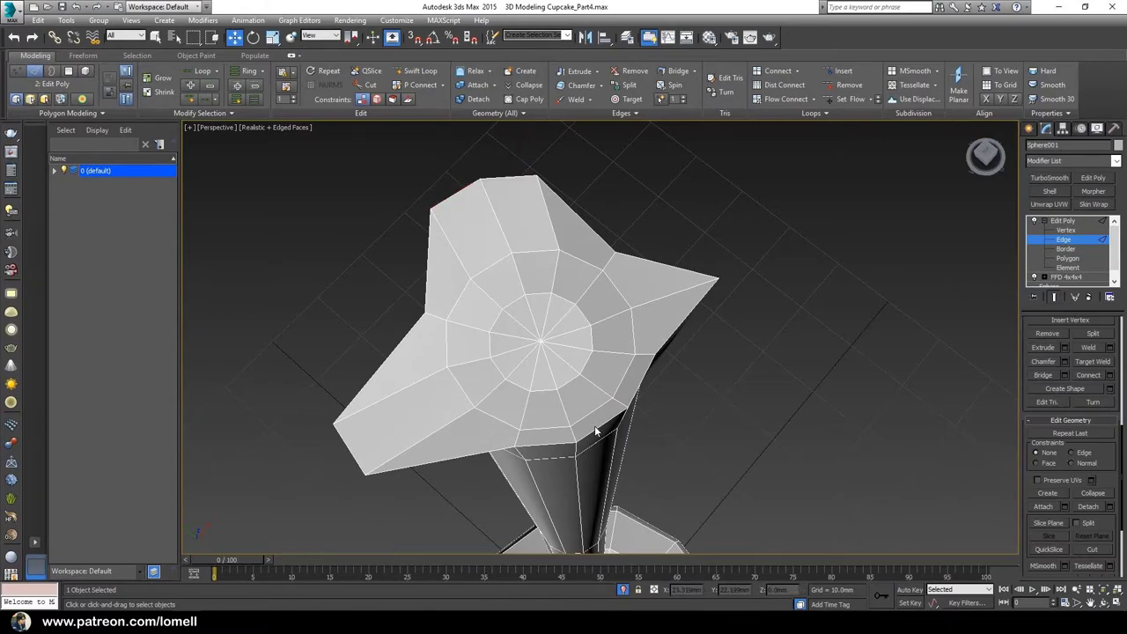
{"action": "left_click", "coordinate": [596, 428]}
{"action": "middle_click_drag", "start_coordinate": [595, 431], "coordinate": [602, 438], "text": "alt"}
{"action": "left_click_drag", "start_coordinate": [602, 395], "coordinate": [629, 447]}
{"action": "middle_click_drag", "start_coordinate": [628, 446], "coordinate": [476, 399], "text": "alt"}
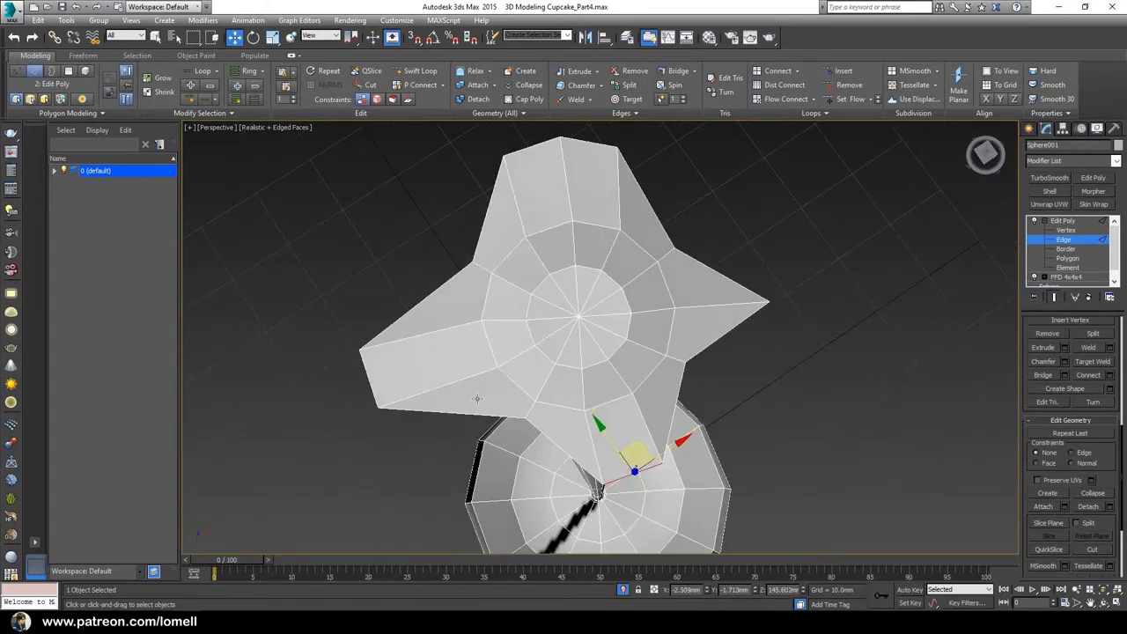
Step: Move the middle end vertex of the two-edge lobe inward to notch it
{"action": "left_click", "coordinate": [1066, 230]}
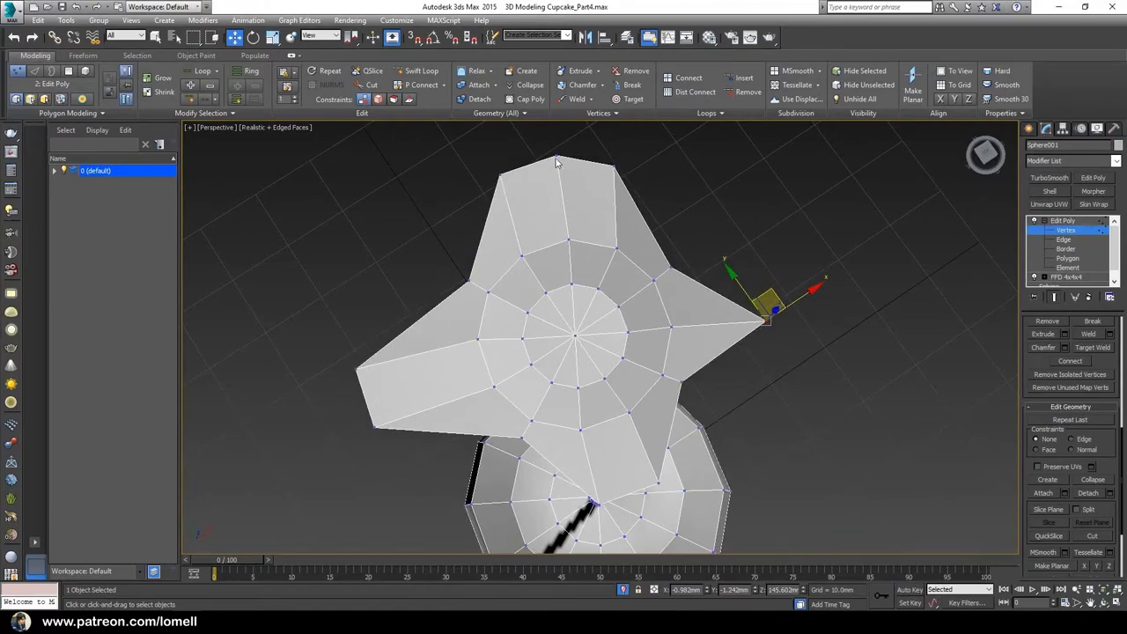
{"action": "left_click", "coordinate": [556, 158]}
{"action": "left_click_drag", "start_coordinate": [556, 161], "coordinate": [552, 186]}
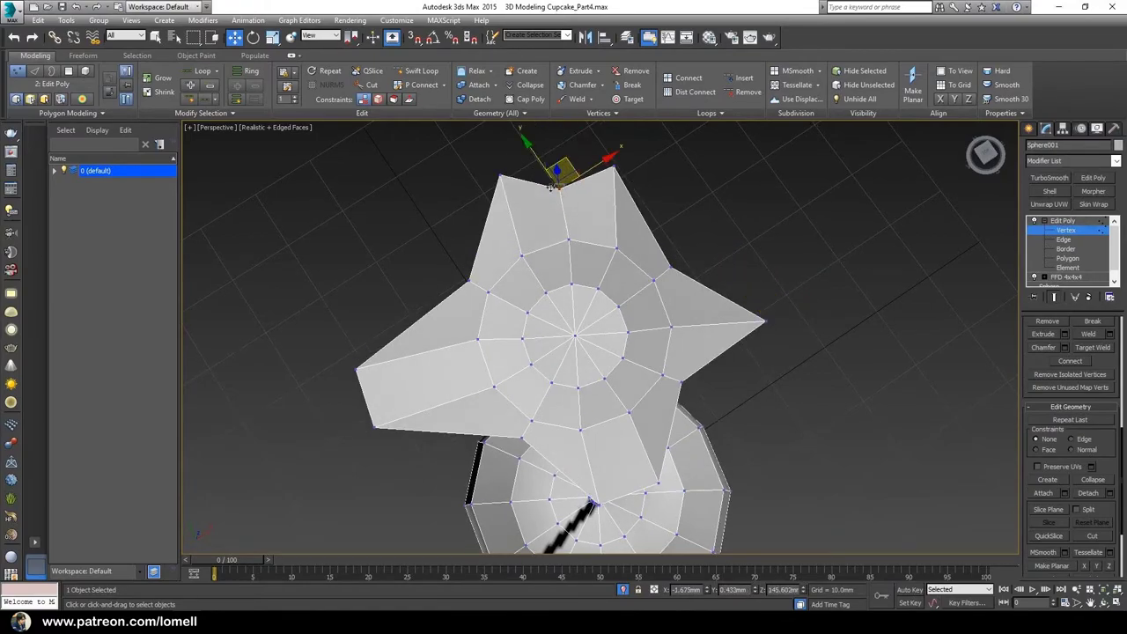
Step: Select both end vertices of the first lobe and move them slightly inward to shorten it
{"action": "left_click_drag", "start_coordinate": [364, 443], "coordinate": [387, 422]}
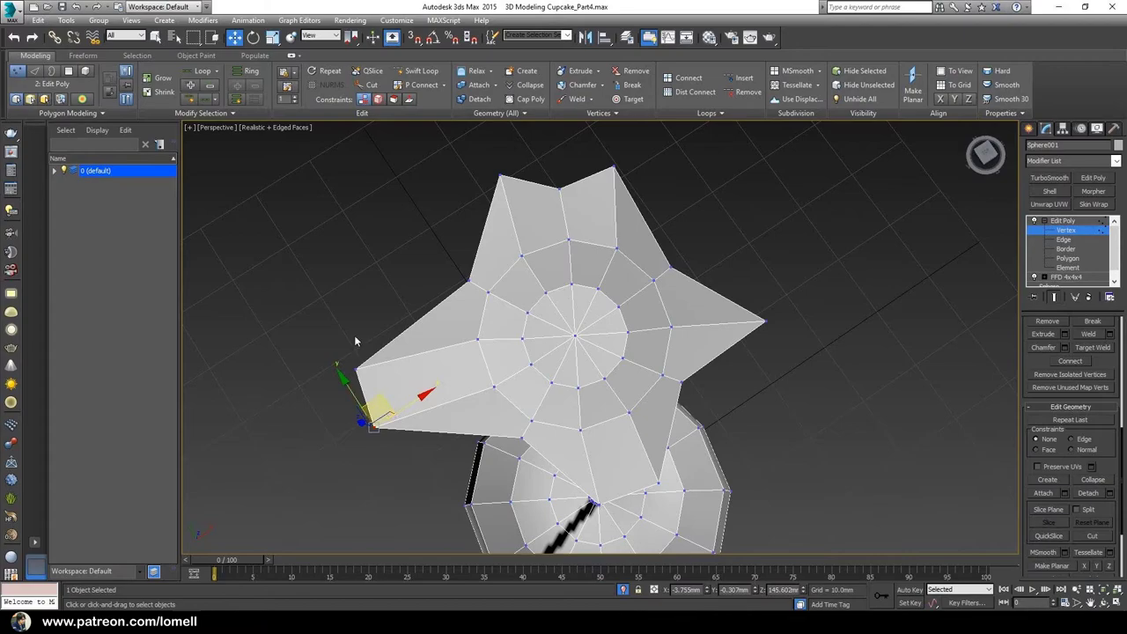
{"action": "left_click_drag", "start_coordinate": [355, 341], "coordinate": [383, 455]}
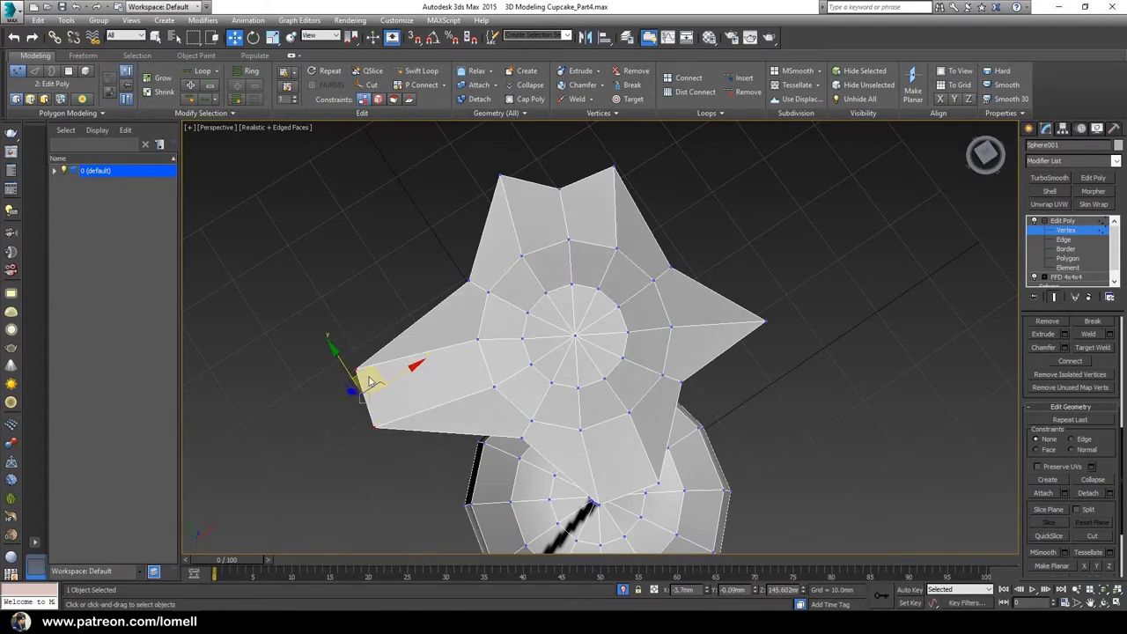
{"action": "left_click_drag", "start_coordinate": [371, 369], "coordinate": [398, 359]}
{"action": "scroll", "coordinate": [578, 382], "scroll_direction": "down", "scroll_amount": 3}
{"action": "middle_click_drag", "start_coordinate": [578, 387], "coordinate": [536, 388], "text": "alt"}
{"action": "scroll", "coordinate": [530, 377], "scroll_direction": "up", "scroll_amount": 4}
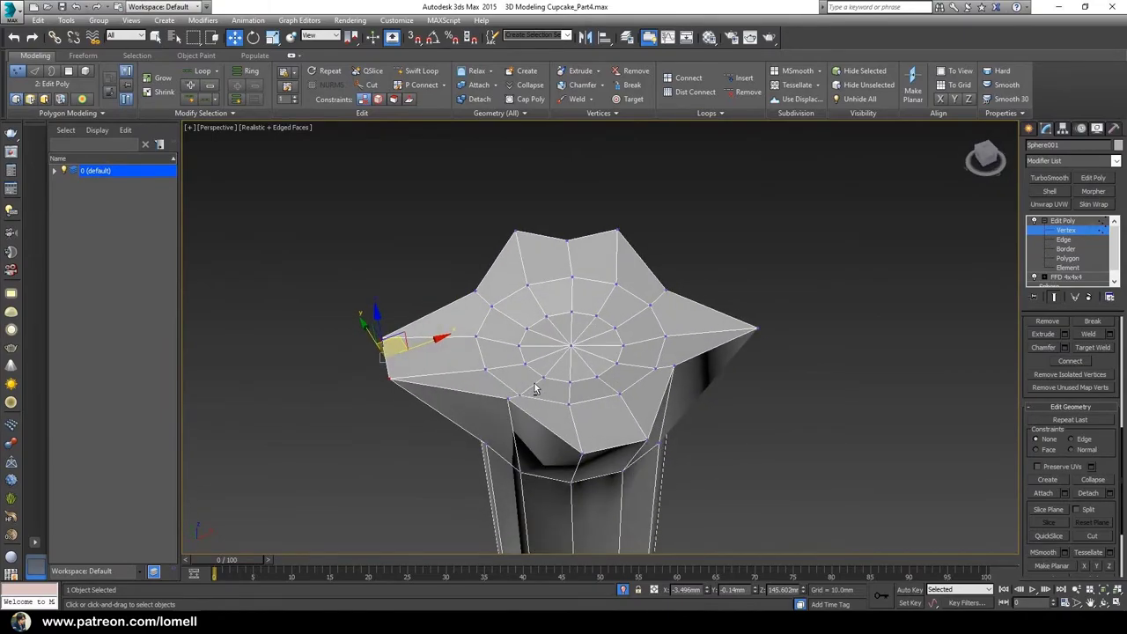
Step: Select the whole outer edge loop of the irregular rim and open the Chamfer settings for it
{"action": "left_click", "coordinate": [1063, 240]}
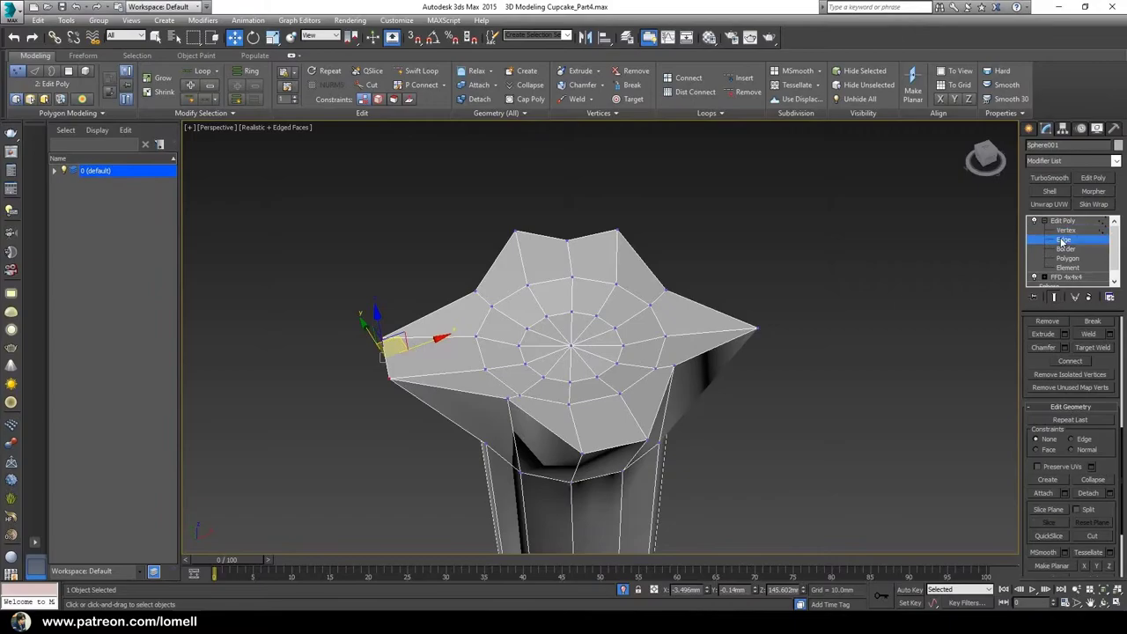
{"action": "double_click", "coordinate": [546, 428]}
{"action": "right_click", "coordinate": [954, 273]}
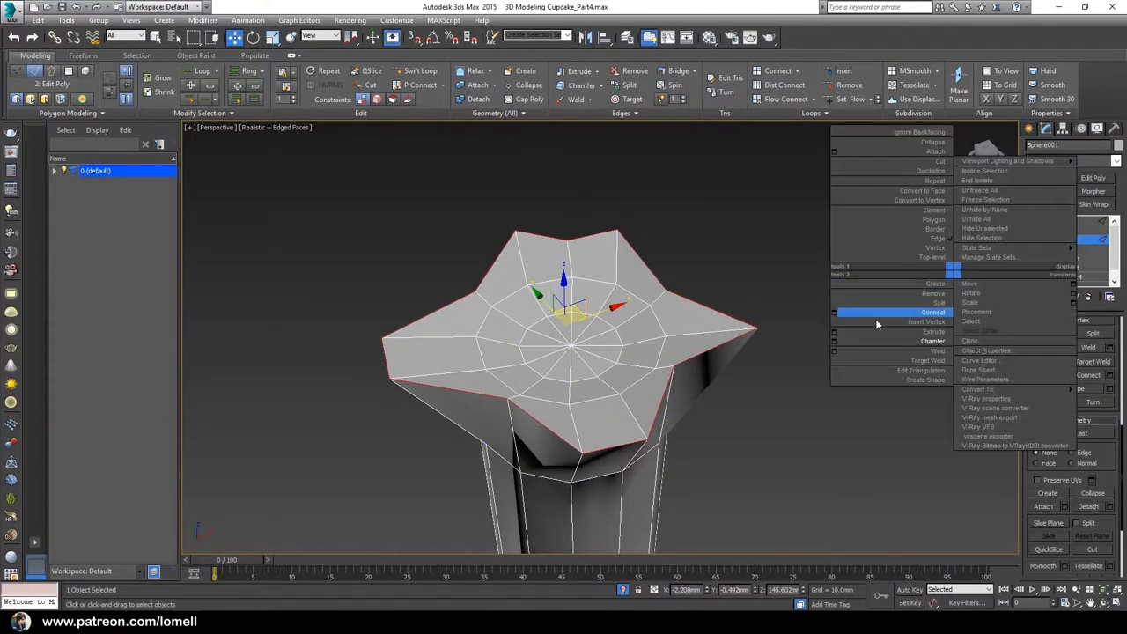
{"action": "left_click", "coordinate": [834, 341]}
{"action": "middle_click_drag", "start_coordinate": [698, 382], "coordinate": [738, 349], "text": "alt"}
{"action": "scroll", "coordinate": [520, 381], "scroll_direction": "up", "scroll_amount": 3}
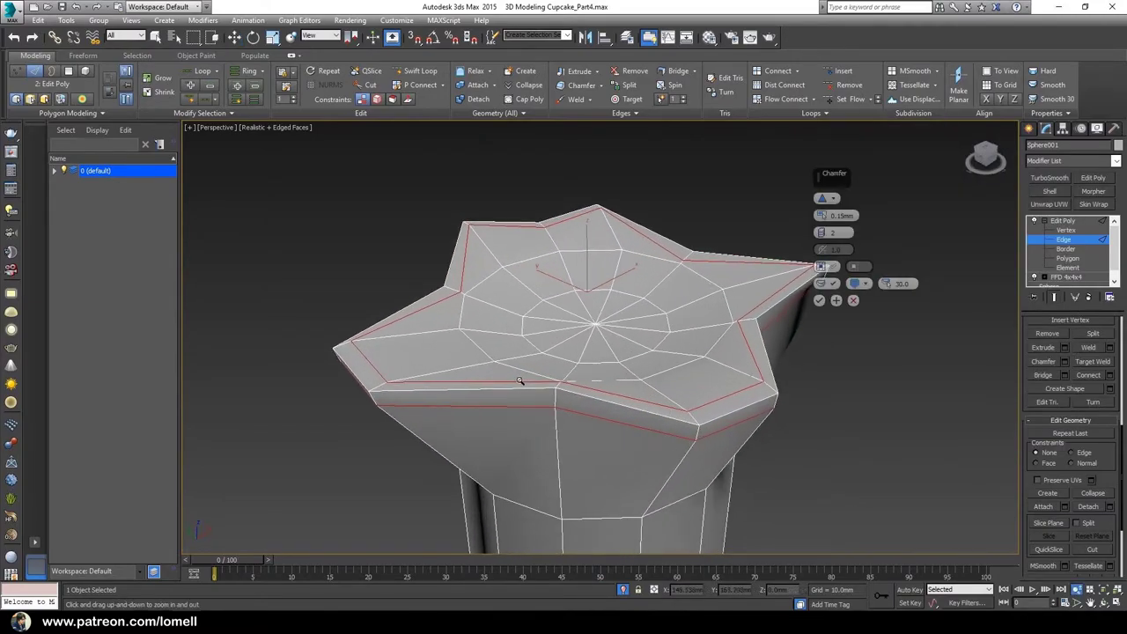
Step: Apply a very narrow chamfer with 2 segments to the selected outer edge loop of the star-shaped stem rim
{"action": "middle_click_drag", "start_coordinate": [520, 380], "coordinate": [747, 209], "text": "alt"}
{"action": "left_click_drag", "start_coordinate": [829, 177], "coordinate": [884, 180]}
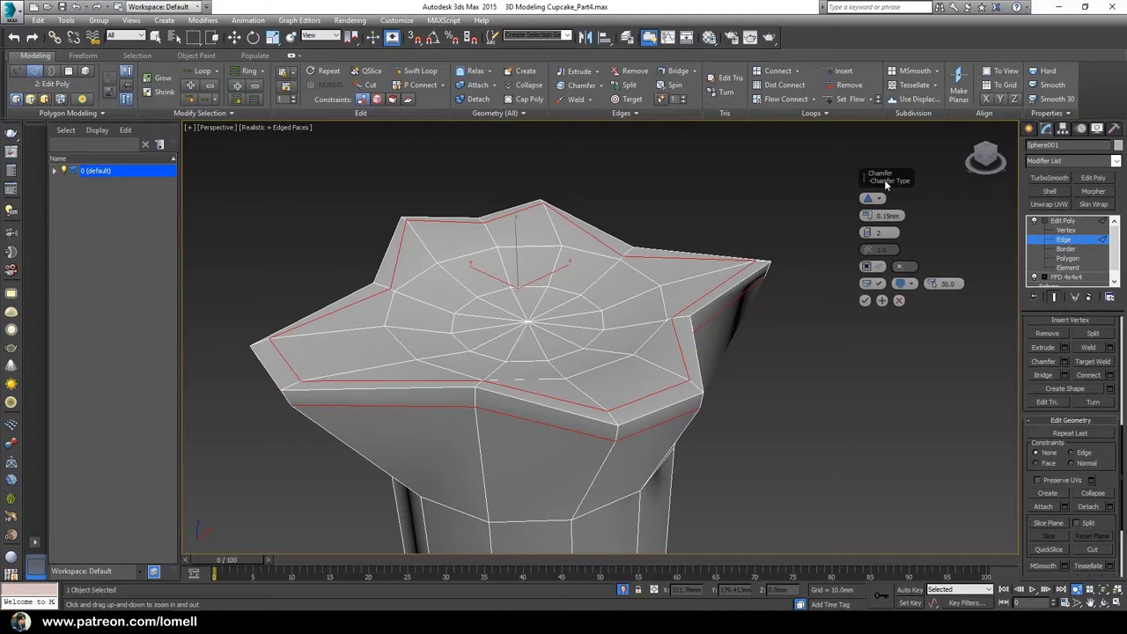
{"action": "left_click", "coordinate": [888, 234]}
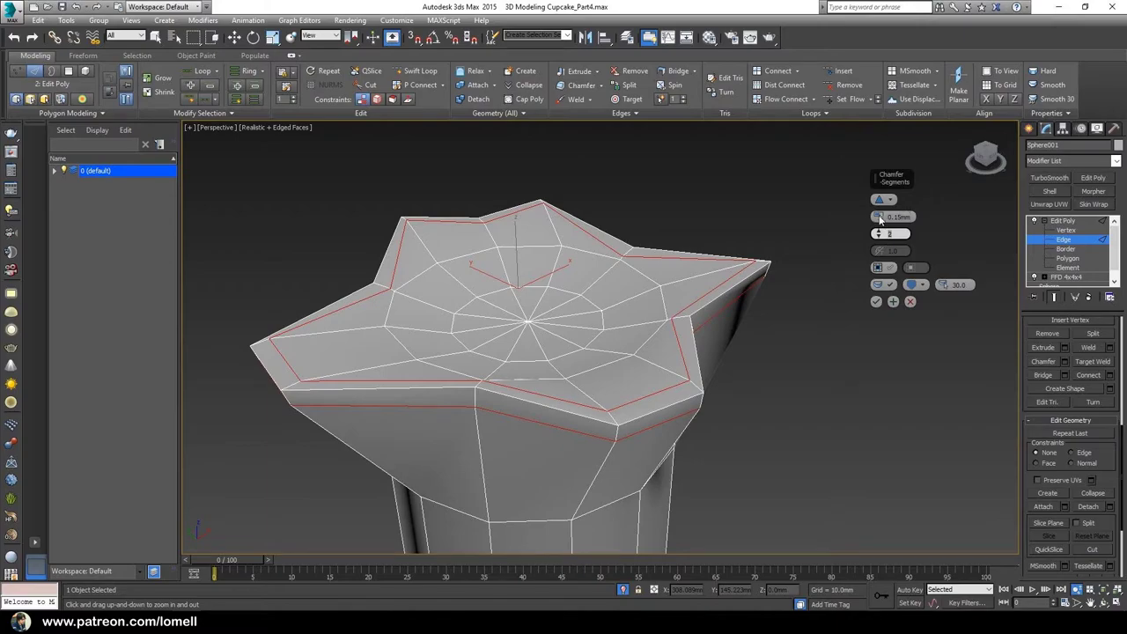
{"action": "left_click", "coordinate": [898, 217]}
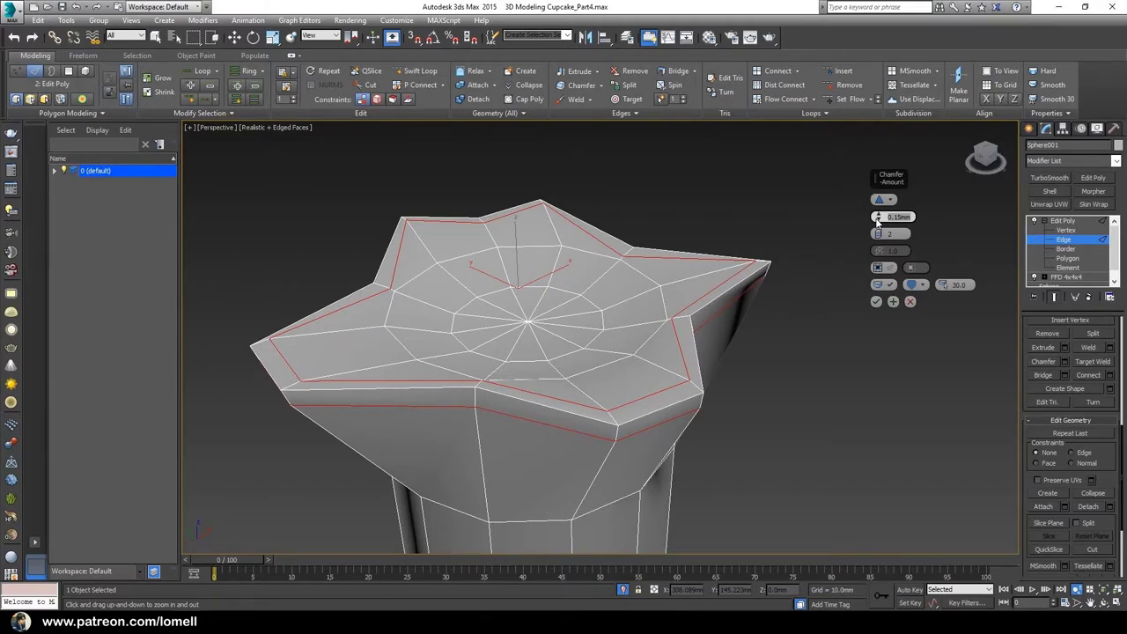
{"action": "left_click_drag", "start_coordinate": [877, 223], "coordinate": [880, 224]}
{"action": "mouse_move", "coordinate": [458, 385]}
{"action": "middle_mouse_down", "text": "alt"}
{"action": "mouse_move", "coordinate": [545, 392]}
{"action": "mouse_move", "coordinate": [470, 358]}
{"action": "mouse_move", "coordinate": [479, 380]}
{"action": "middle_mouse_up", "text": "alt"}
{"action": "scroll", "coordinate": [528, 395], "scroll_direction": "down", "scroll_amount": 8}
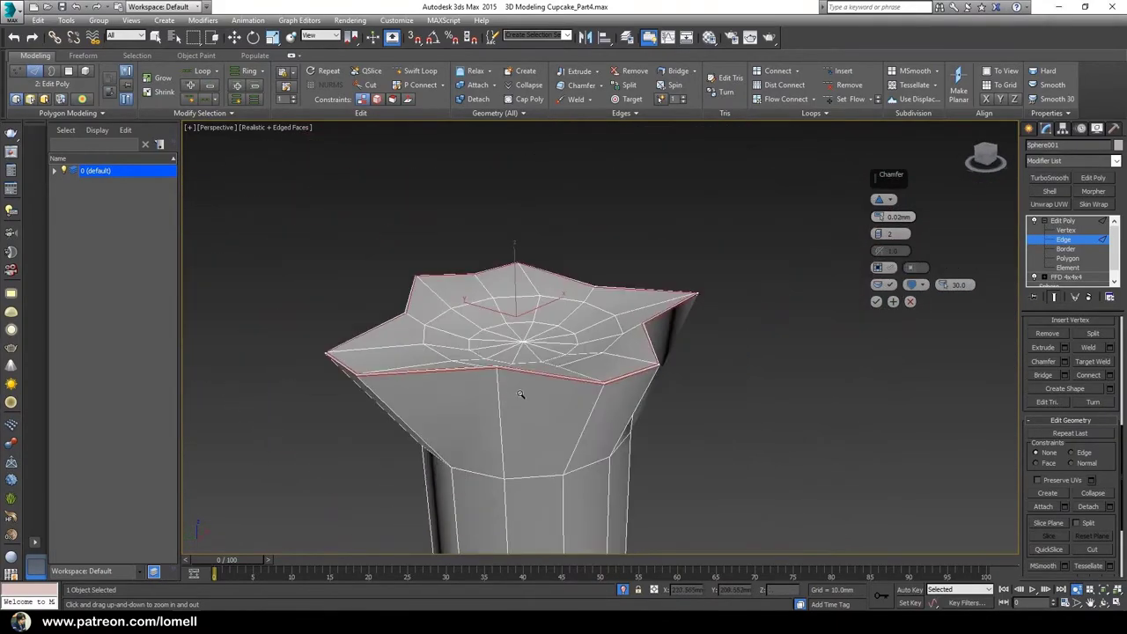
{"action": "left_click_drag", "start_coordinate": [879, 220], "coordinate": [878, 221]}
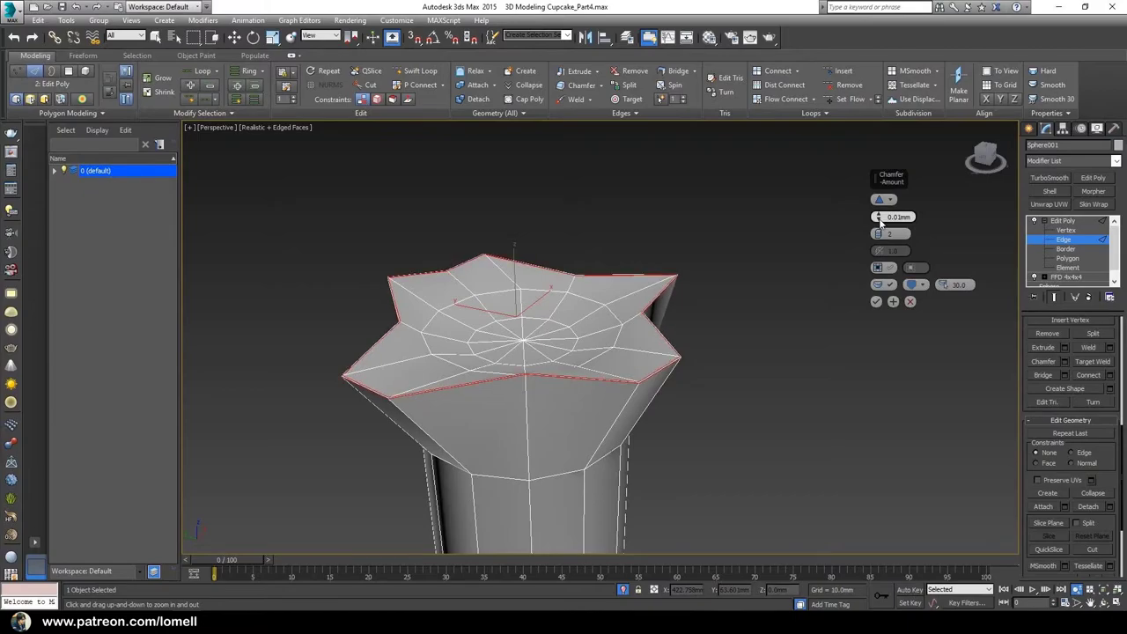
{"action": "middle_click_drag", "start_coordinate": [517, 379], "coordinate": [540, 375], "text": "alt"}
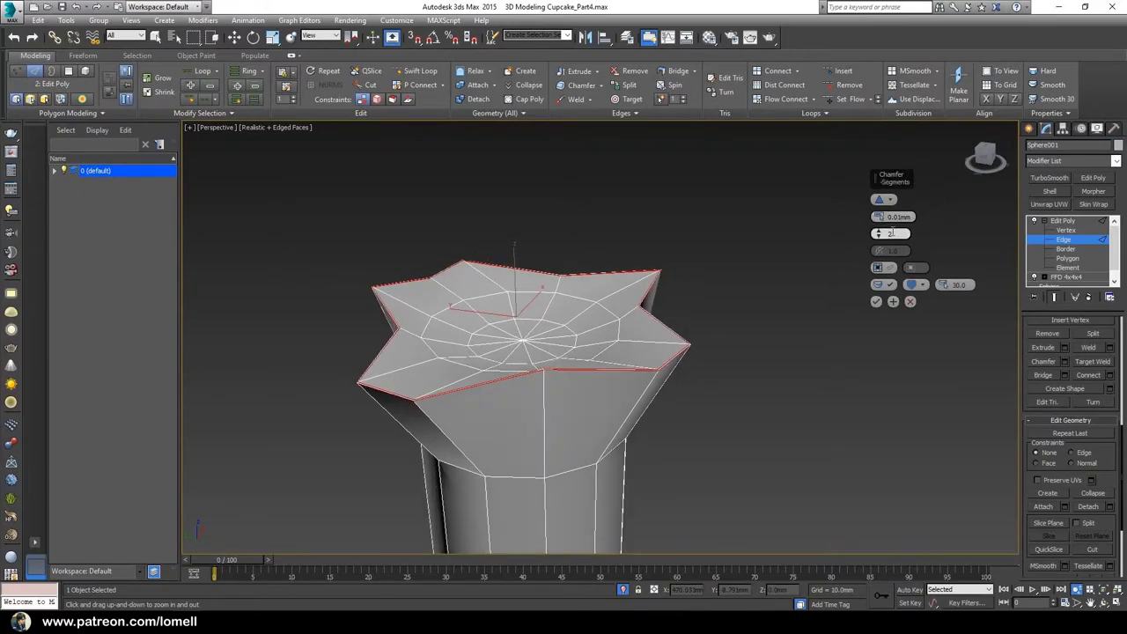
{"action": "left_click", "coordinate": [876, 302]}
{"action": "middle_click_drag", "start_coordinate": [475, 352], "coordinate": [498, 360], "text": "alt"}
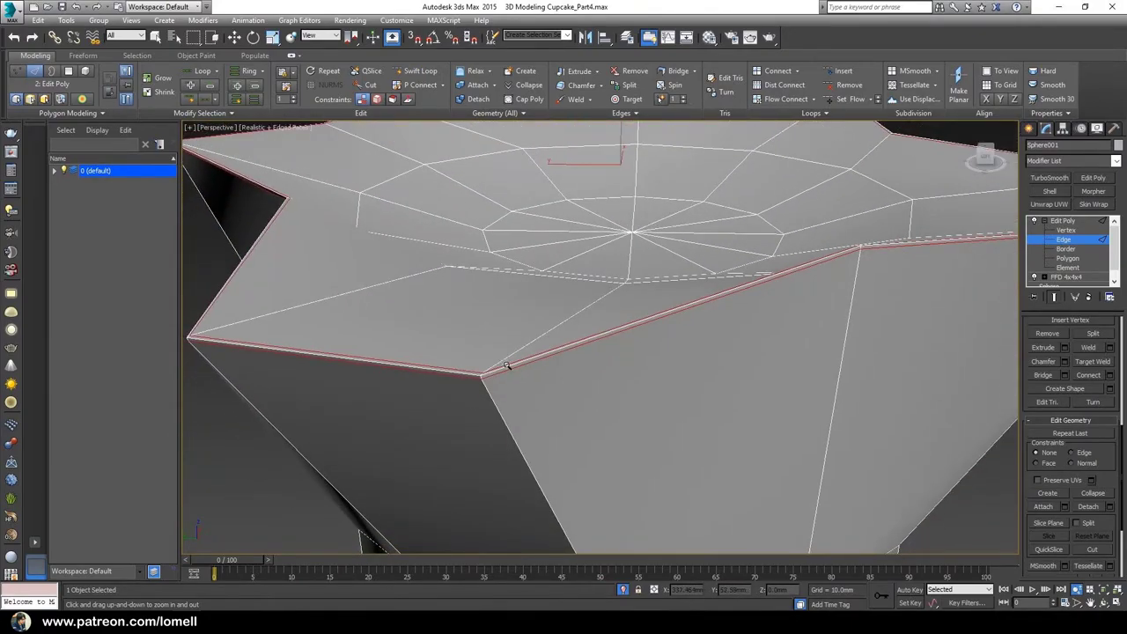
Step: In the Front view, select the upper stem vertices, rotate them and shift them toward negative X and downward to bend the stem
{"action": "scroll", "coordinate": [506, 364], "scroll_direction": "down", "scroll_amount": 5}
{"action": "middle_click_drag", "start_coordinate": [569, 390], "coordinate": [508, 384], "text": "alt"}
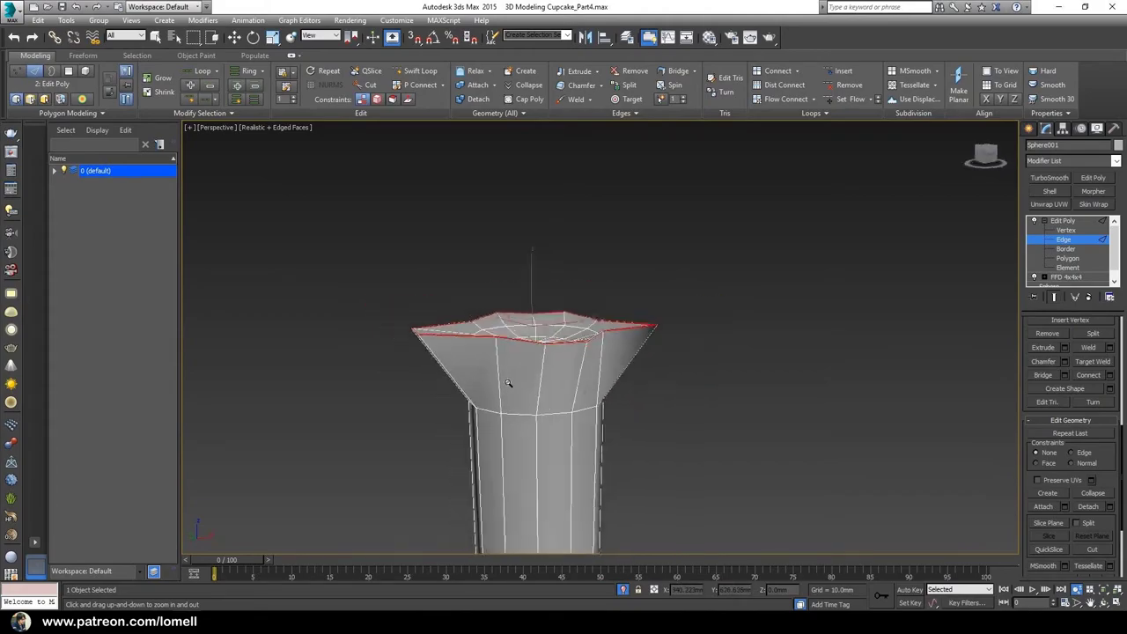
{"action": "scroll", "coordinate": [508, 383], "scroll_direction": "down", "scroll_amount": 6}
{"action": "key", "text": "f"}
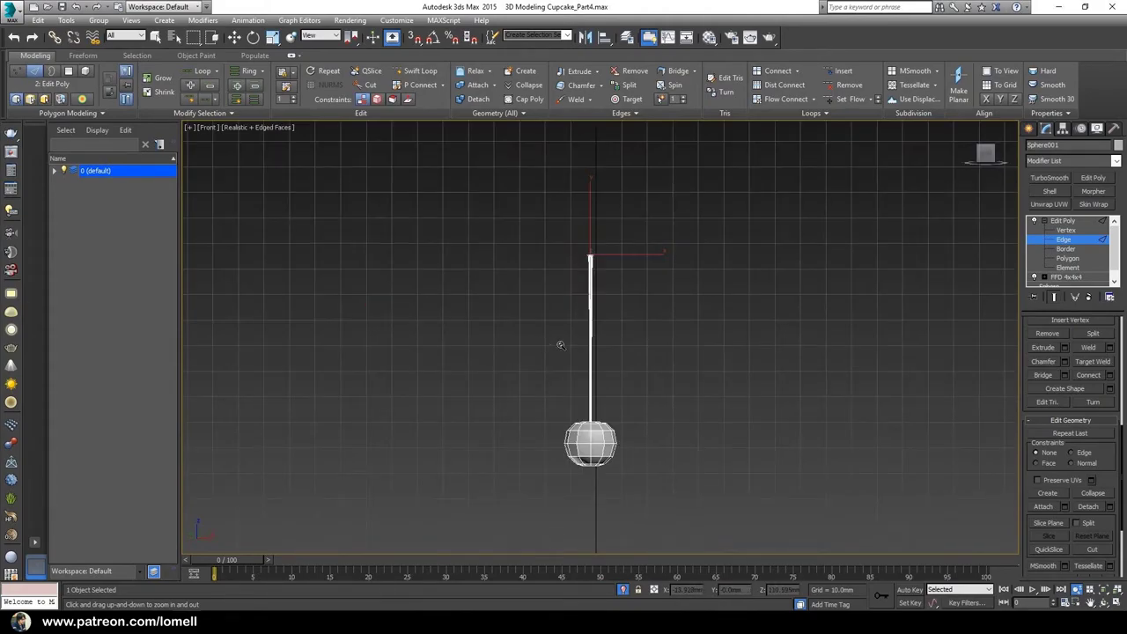
{"action": "scroll", "coordinate": [561, 345], "scroll_direction": "up", "scroll_amount": 2}
{"action": "middle_click_drag", "start_coordinate": [560, 342], "coordinate": [526, 322]}
{"action": "left_click", "coordinate": [1066, 229]}
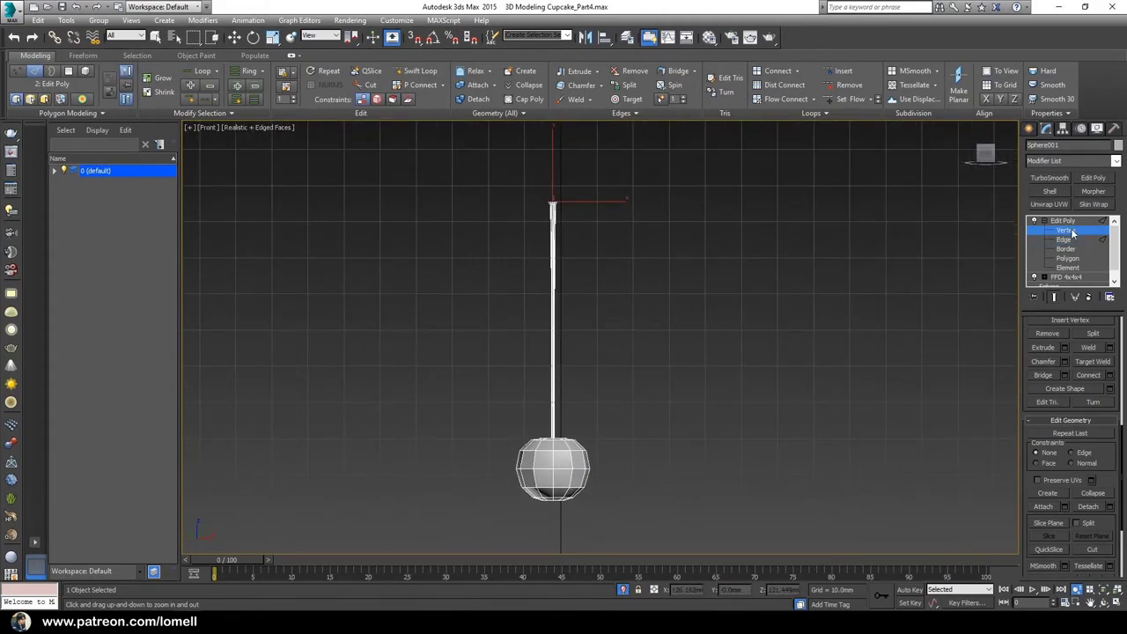
{"action": "key", "text": "w"}
{"action": "left_click_drag", "start_coordinate": [584, 233], "coordinate": [586, 235]}
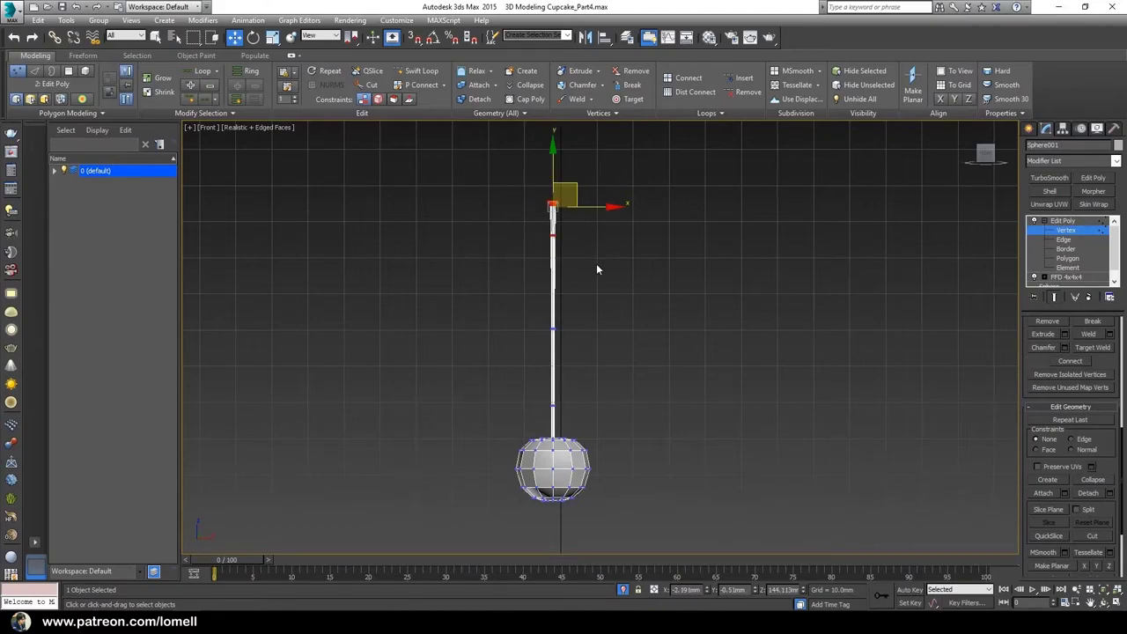
{"action": "key", "text": "e"}
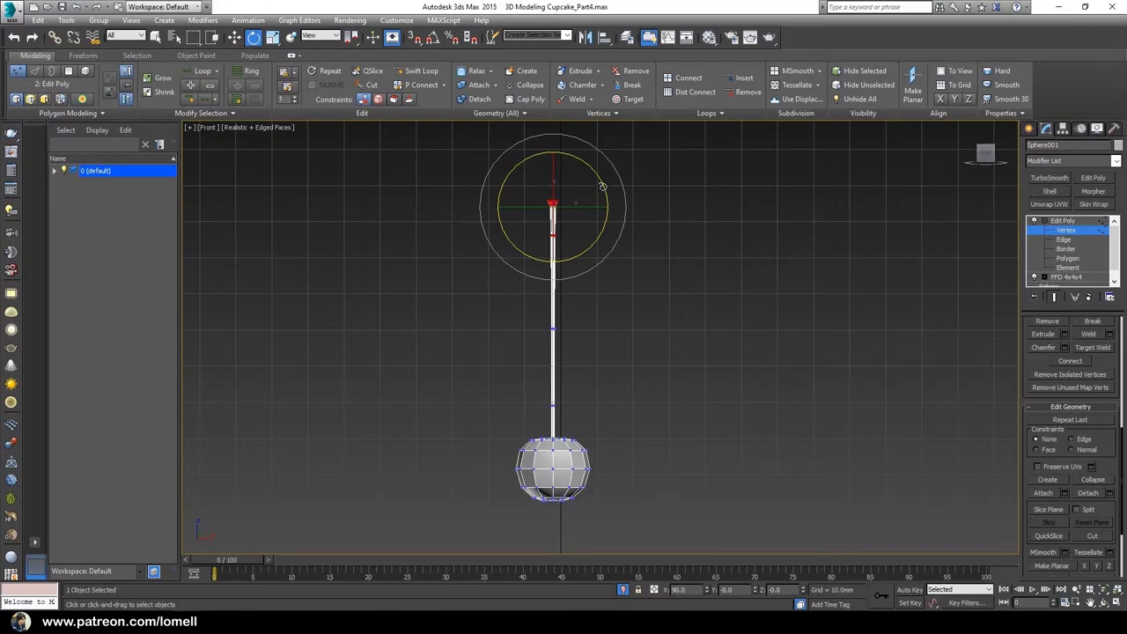
{"action": "left_click_drag", "start_coordinate": [602, 187], "coordinate": [541, 133]}
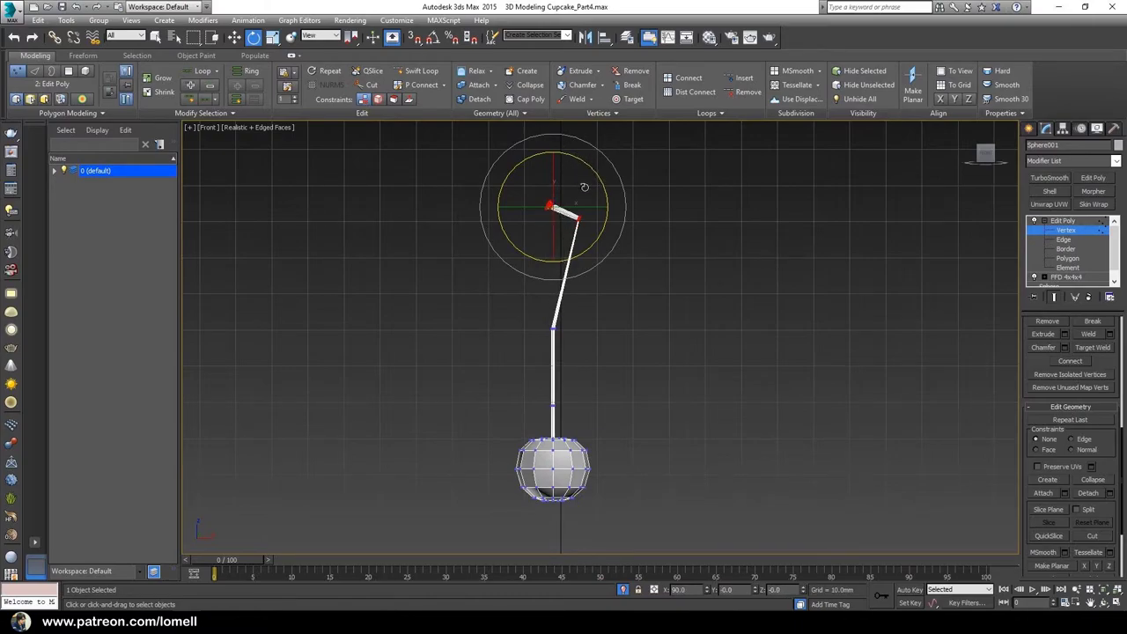
{"action": "key", "text": "w"}
{"action": "left_click_drag", "start_coordinate": [583, 187], "coordinate": [455, 230]}
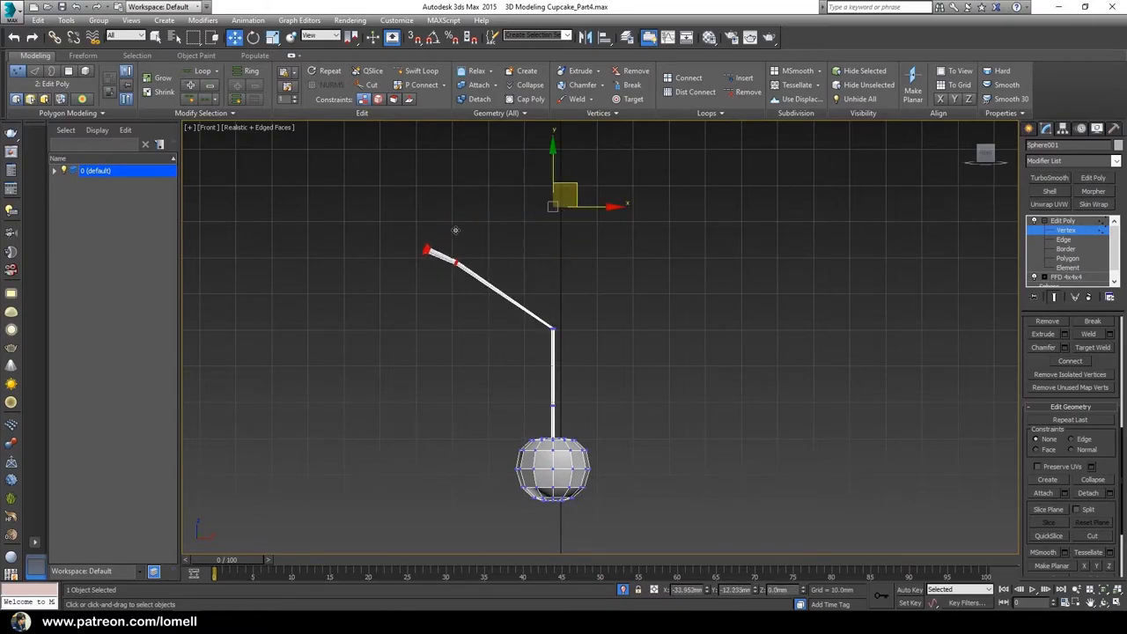
Step: Select the middle vertex ring of the stem and move it toward negative X and slightly upward to round the bend
{"action": "left_click", "coordinate": [553, 327]}
{"action": "key", "text": "e"}
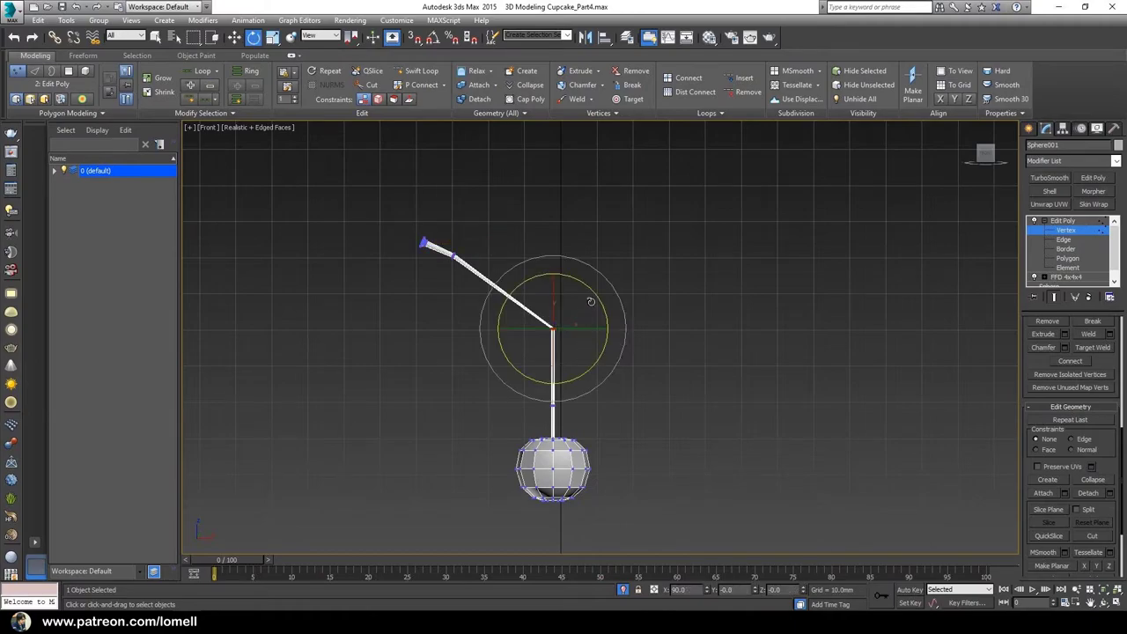
{"action": "key", "text": "w"}
{"action": "left_click_drag", "start_coordinate": [573, 307], "coordinate": [539, 301]}
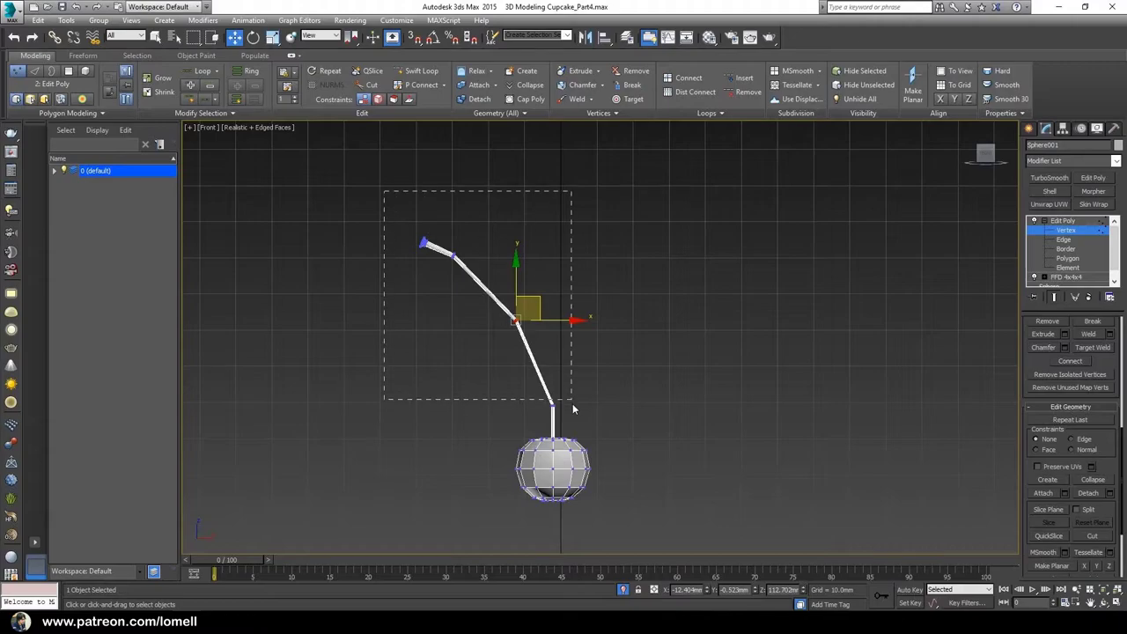
Step: Select all stem vertices above the cherry body and rotate them slightly together so the whole stem leans further sideways
{"action": "left_click_drag", "start_coordinate": [573, 403], "coordinate": [573, 392]}
{"action": "key", "text": "e"}
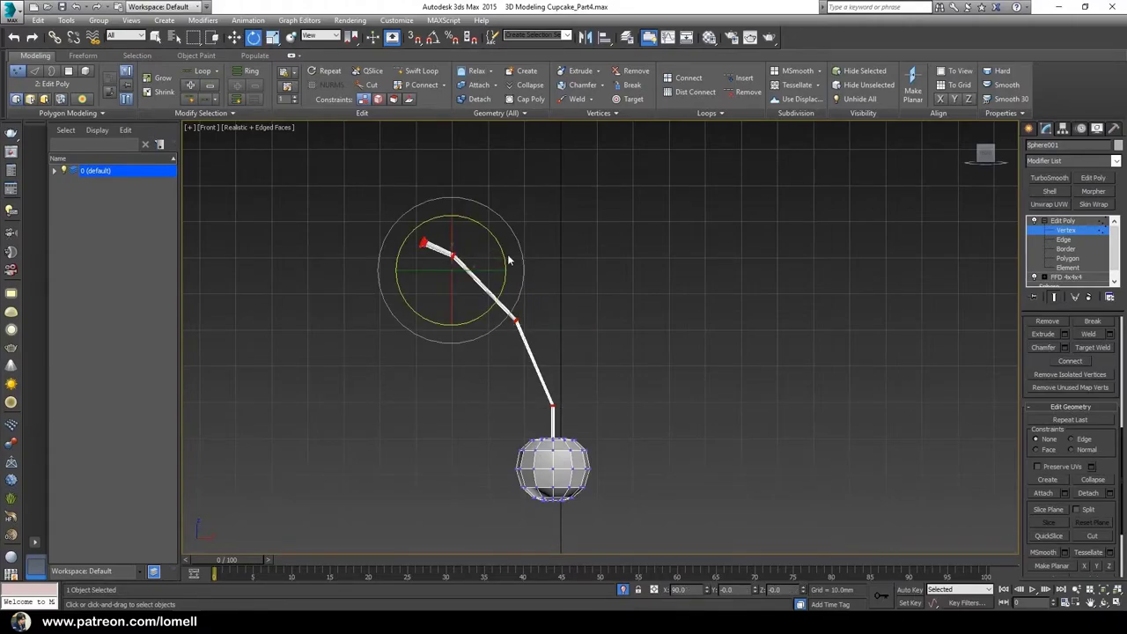
{"action": "left_click", "coordinate": [497, 253]}
{"action": "key", "text": "ctrl+z"}
{"action": "left_click_drag", "start_coordinate": [500, 246], "coordinate": [455, 256]}
{"action": "key", "text": "w"}
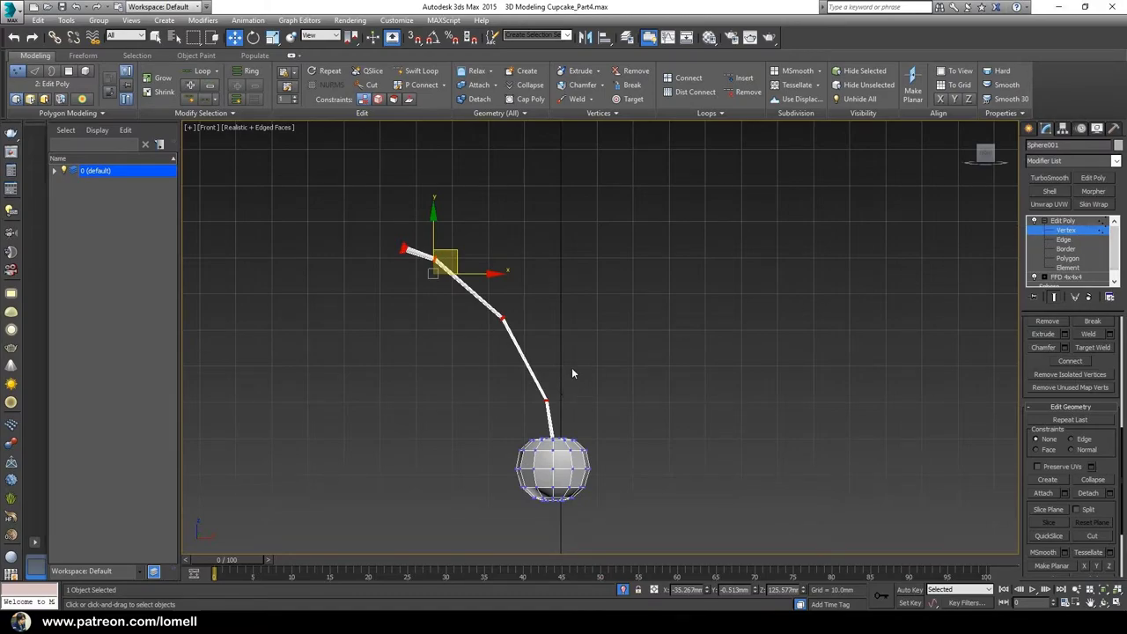
Step: In the Perspective view, select four evenly spaced radial edges on the cherry's top and lower them along Z to form grooves
{"action": "key", "text": "p"}
{"action": "middle_click_drag", "start_coordinate": [533, 407], "coordinate": [547, 331]}
{"action": "middle_click_drag", "start_coordinate": [547, 351], "coordinate": [552, 389], "text": "alt"}
{"action": "scroll", "coordinate": [578, 350], "scroll_direction": "up", "scroll_amount": 2}
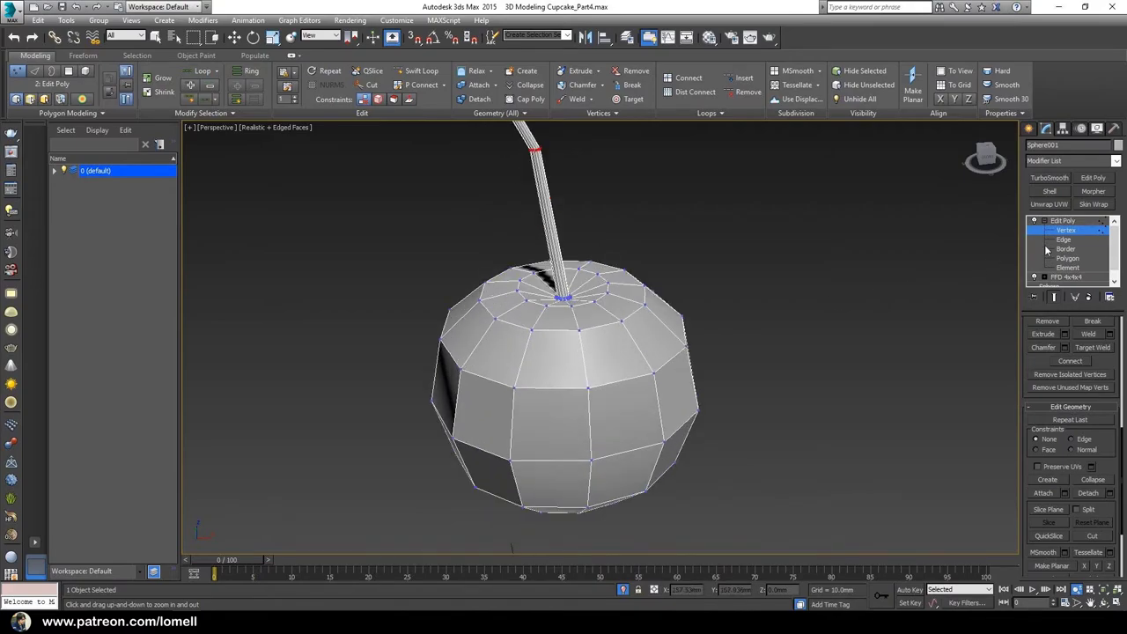
{"action": "left_click", "coordinate": [1064, 240]}
{"action": "middle_click_drag", "start_coordinate": [603, 319], "coordinate": [573, 324], "text": "alt"}
{"action": "scroll", "coordinate": [563, 331], "scroll_direction": "up", "scroll_amount": 3}
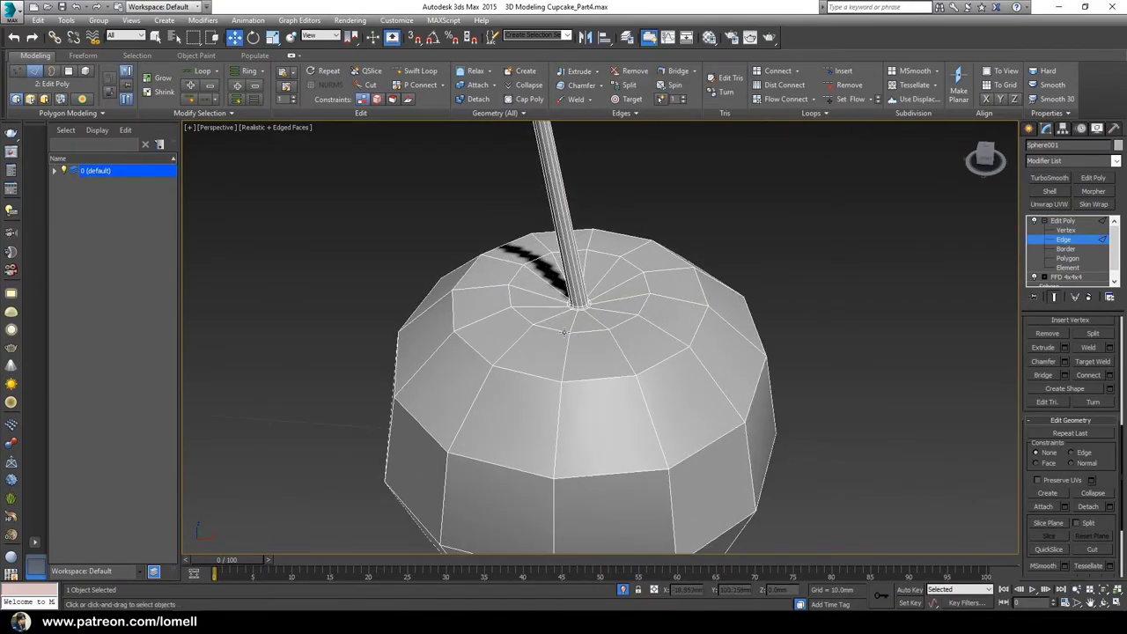
{"action": "left_click", "coordinate": [565, 354]}
{"action": "middle_click_drag", "start_coordinate": [566, 370], "coordinate": [584, 419], "text": "alt"}
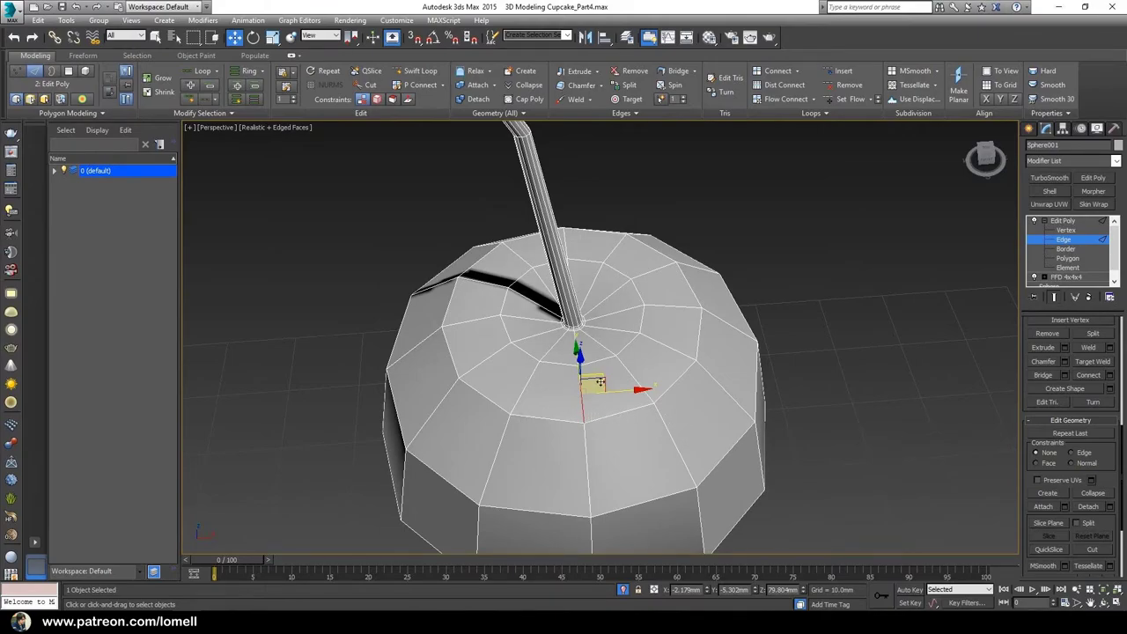
{"action": "middle_click_drag", "start_coordinate": [563, 356], "coordinate": [479, 324], "text": "alt"}
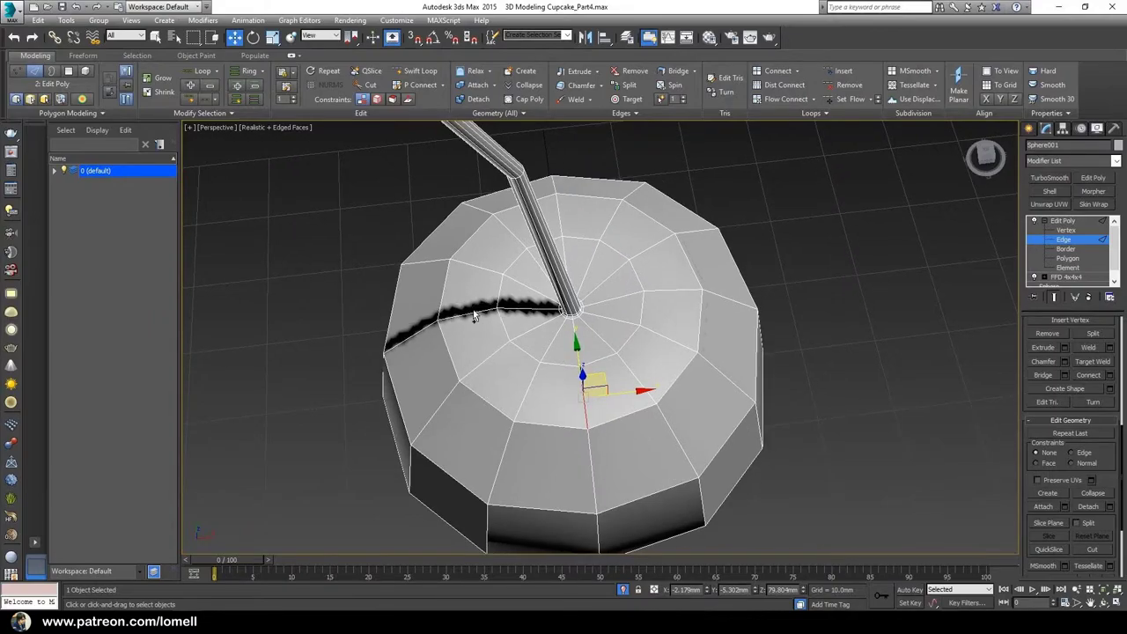
{"action": "left_click", "coordinate": [474, 317]}
{"action": "middle_click_drag", "start_coordinate": [613, 295], "coordinate": [641, 257], "text": "alt"}
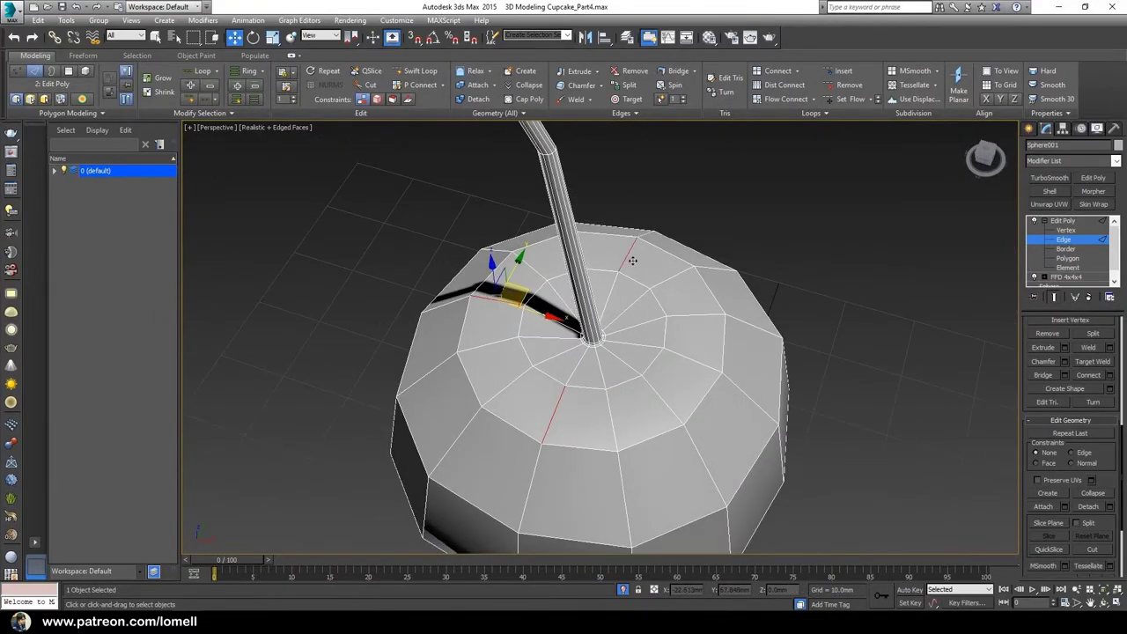
{"action": "left_click", "coordinate": [632, 260]}
{"action": "left_click", "coordinate": [559, 409]}
{"action": "left_click", "coordinate": [705, 348]}
{"action": "middle_click_drag", "start_coordinate": [704, 347], "coordinate": [563, 299], "text": "alt"}
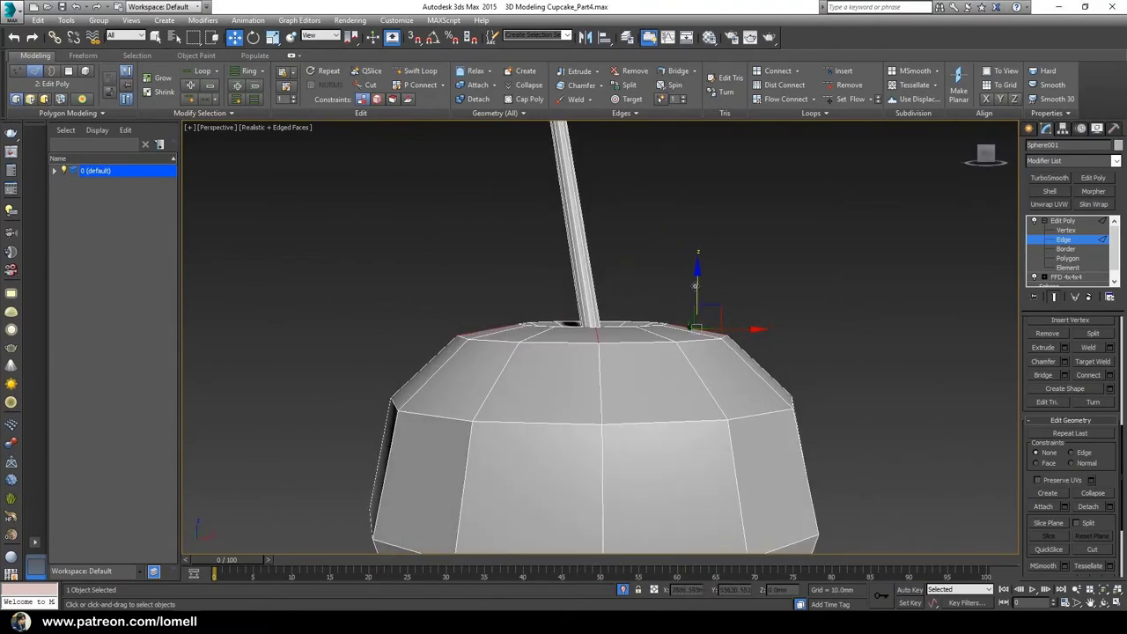
{"action": "left_click_drag", "start_coordinate": [696, 287], "coordinate": [696, 308]}
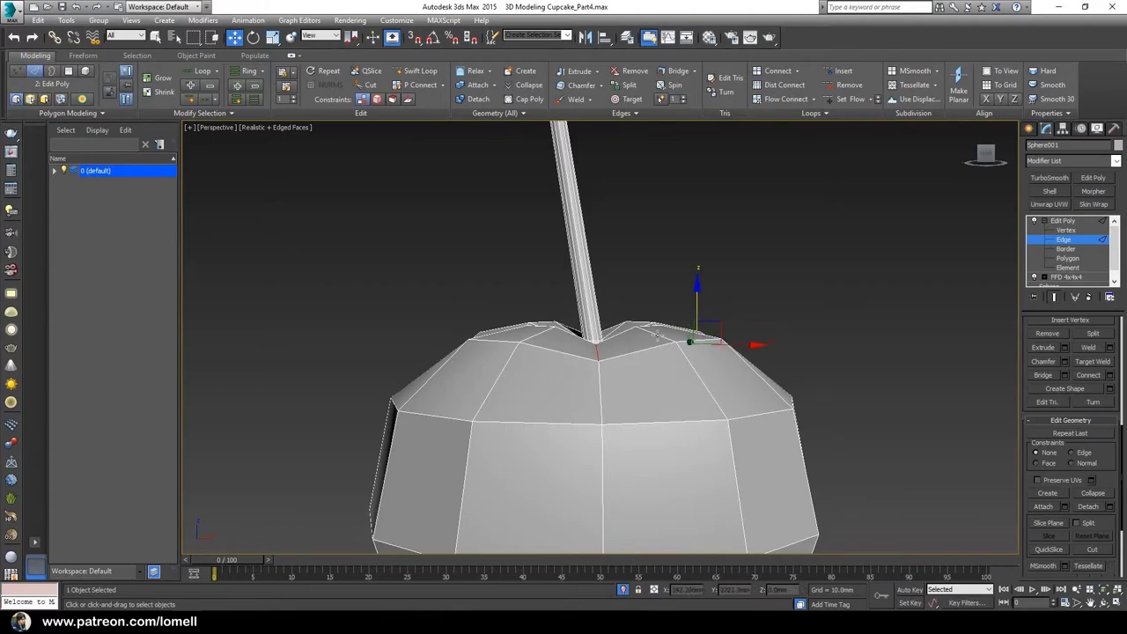
Step: Select the vertices around the stem's base and move them slightly down along Z to deepen the dimple
{"action": "scroll", "coordinate": [576, 405], "scroll_direction": "down", "scroll_amount": 3}
{"action": "middle_click_drag", "start_coordinate": [576, 405], "coordinate": [561, 361]}
{"action": "scroll", "coordinate": [560, 361], "scroll_direction": "up", "scroll_amount": 4}
{"action": "middle_click_drag", "start_coordinate": [576, 284], "coordinate": [556, 300], "text": "alt"}
{"action": "scroll", "coordinate": [583, 367], "scroll_direction": "up", "scroll_amount": 2}
{"action": "left_click", "coordinate": [1065, 230]}
{"action": "left_click_drag", "start_coordinate": [560, 299], "coordinate": [587, 338]}
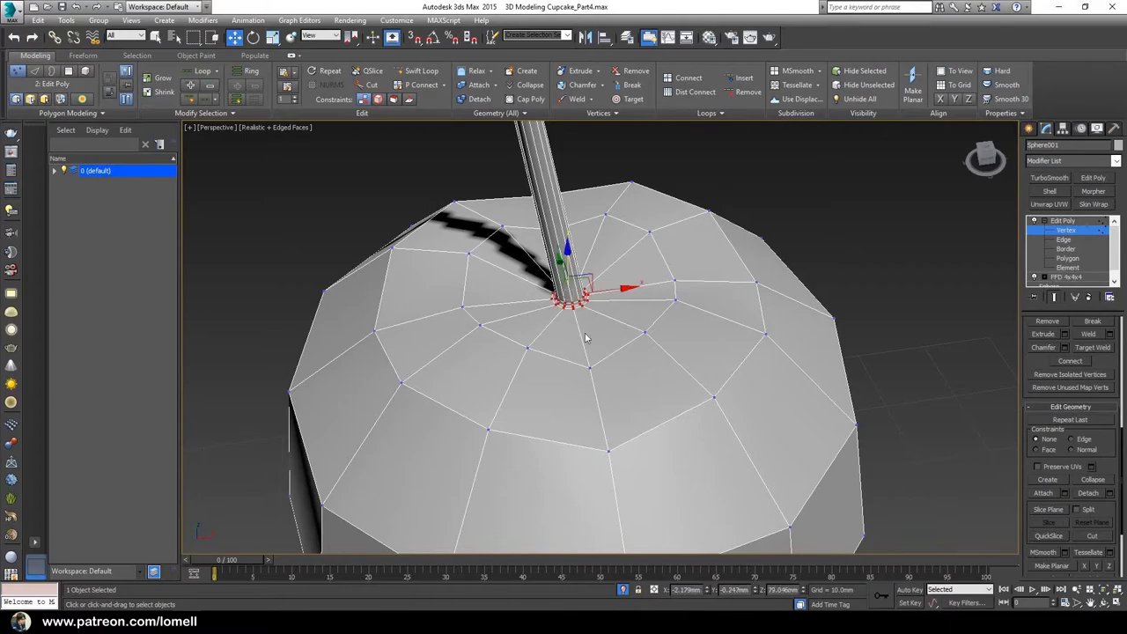
{"action": "middle_click_drag", "start_coordinate": [586, 338], "coordinate": [560, 362], "text": "alt"}
{"action": "scroll", "coordinate": [601, 355], "scroll_direction": "down", "scroll_amount": 4}
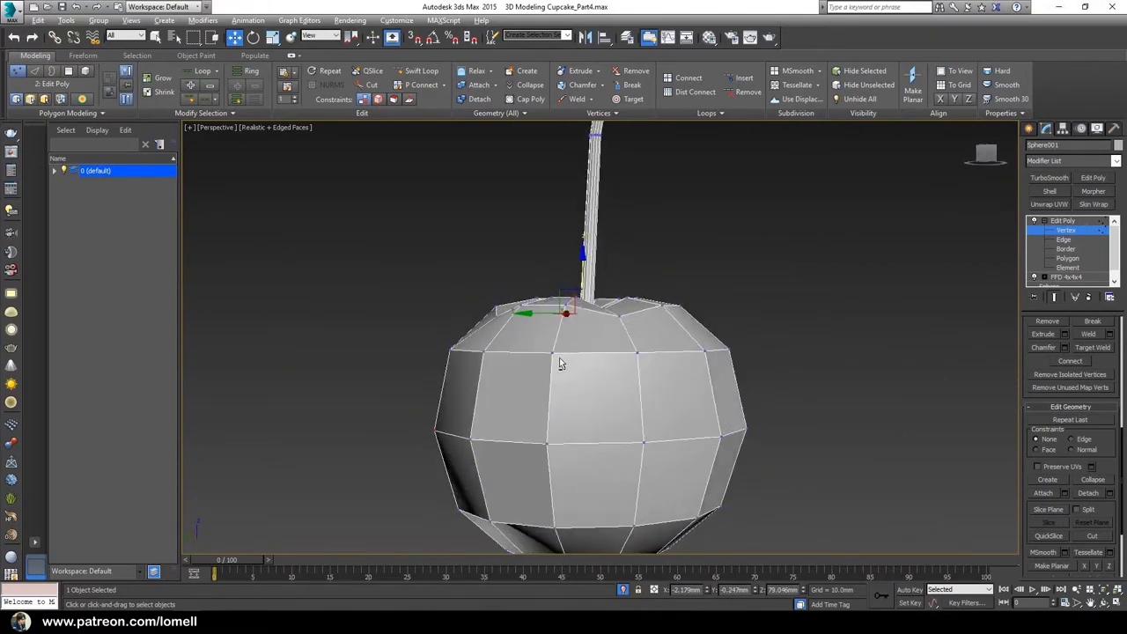
{"action": "middle_click_drag", "start_coordinate": [710, 318], "coordinate": [604, 344], "text": "alt"}
{"action": "scroll", "coordinate": [585, 282], "scroll_direction": "up", "scroll_amount": 4}
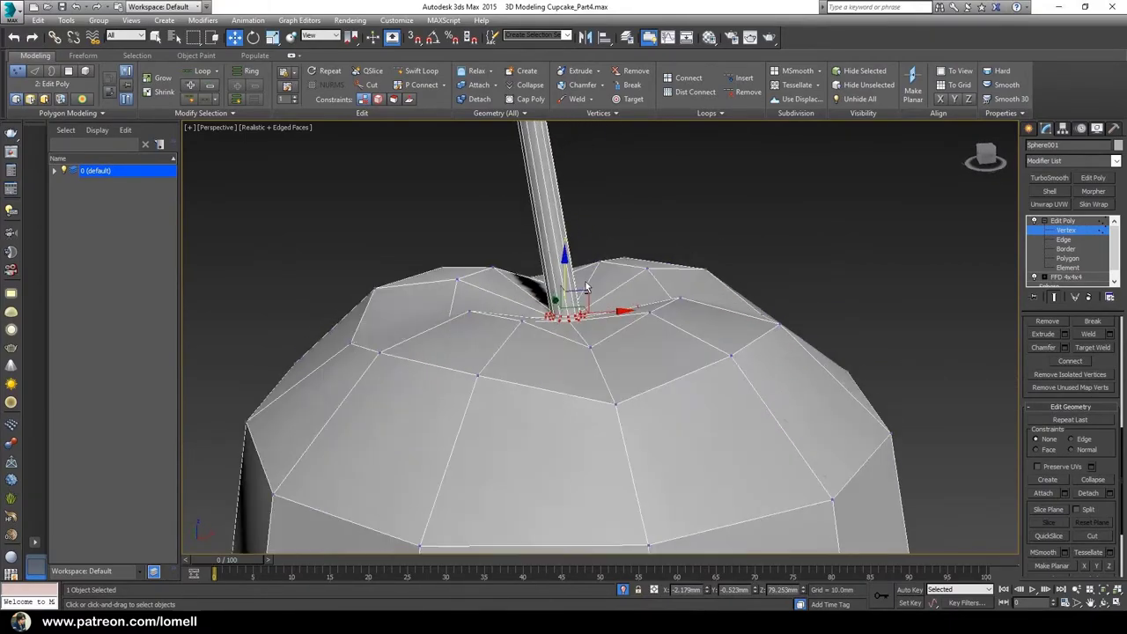
{"action": "scroll", "coordinate": [566, 299], "scroll_direction": "down", "scroll_amount": 3}
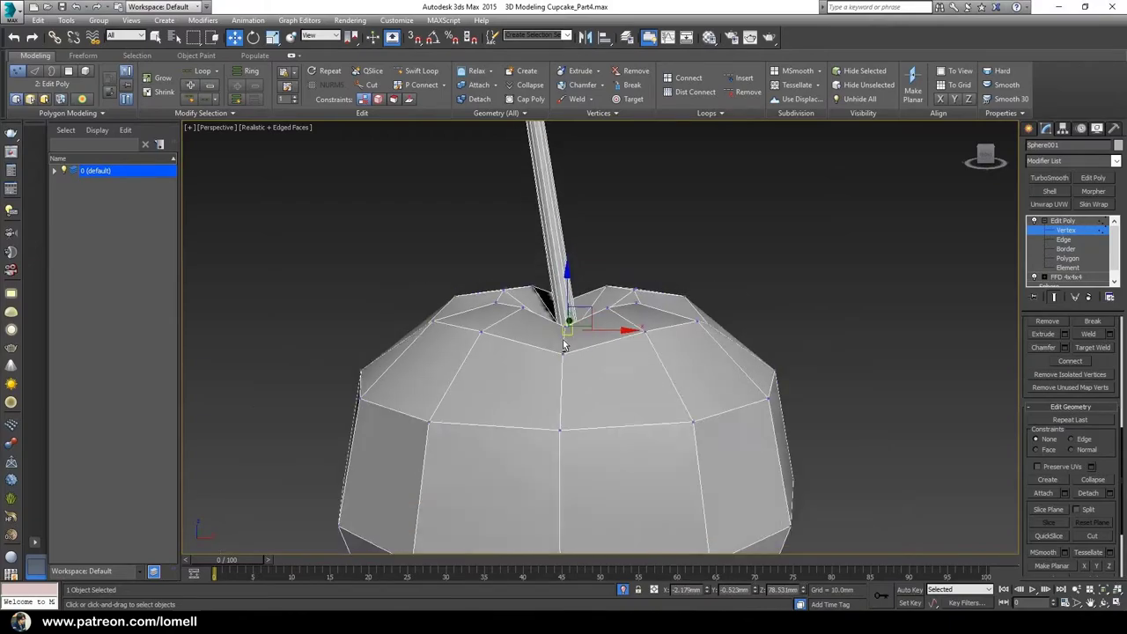
Step: Leave vertex editing and apply a TurboSmooth modifier to the cherry, checking the smoothed stem and dimple
{"action": "middle_click_drag", "start_coordinate": [566, 299], "coordinate": [481, 359], "text": "alt"}
{"action": "scroll", "coordinate": [480, 359], "scroll_direction": "down", "scroll_amount": 8}
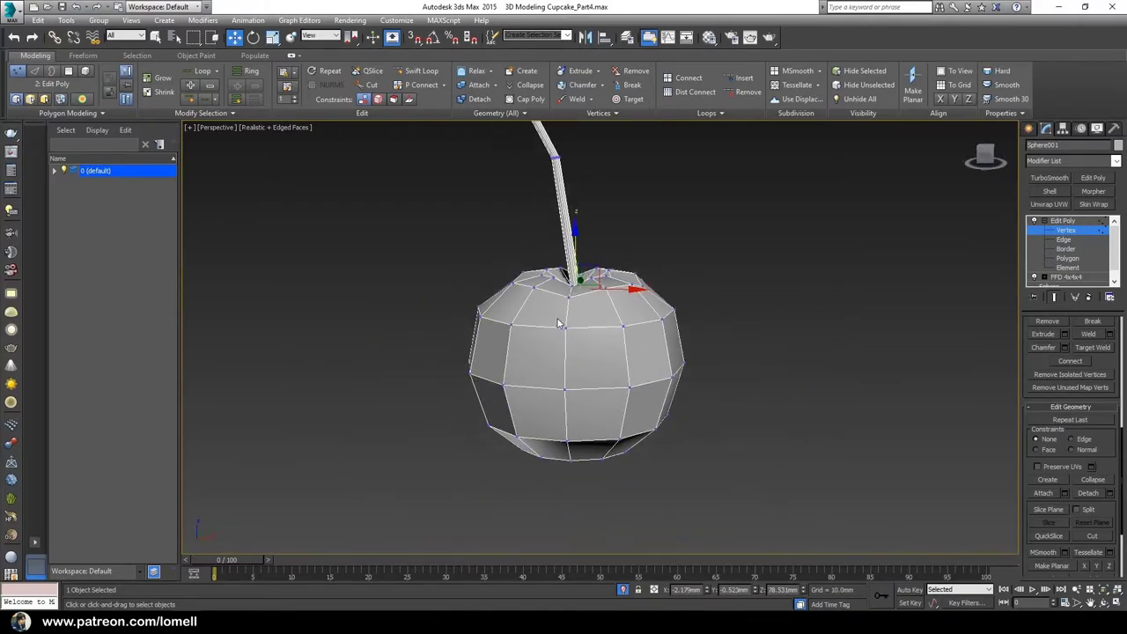
{"action": "middle_click_drag", "start_coordinate": [568, 388], "coordinate": [608, 428]}
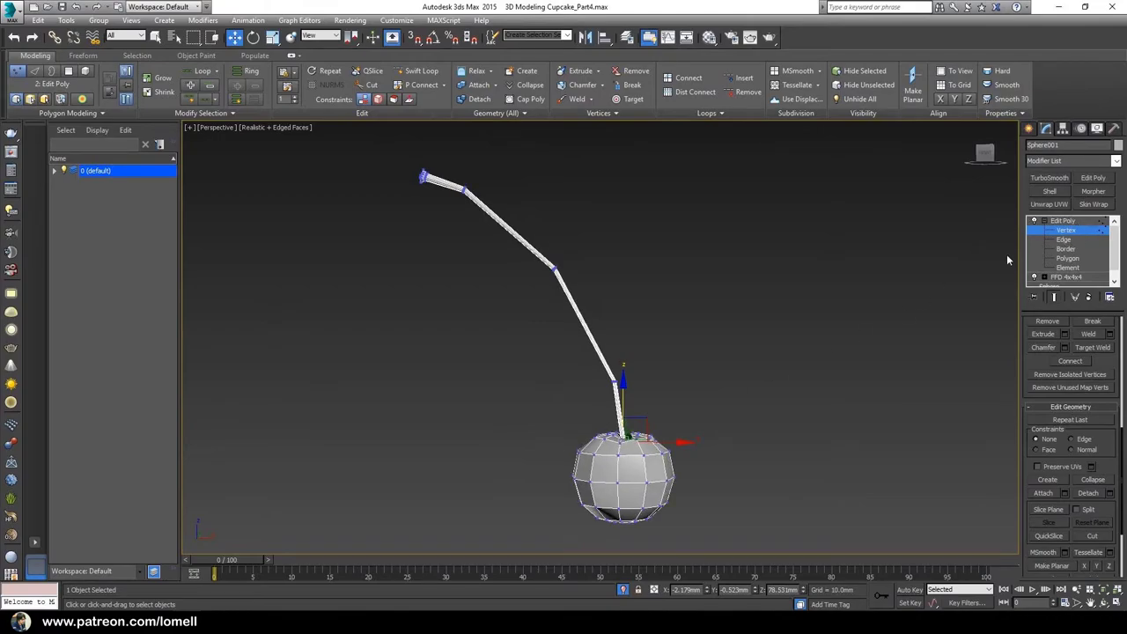
{"action": "left_click", "coordinate": [1078, 231]}
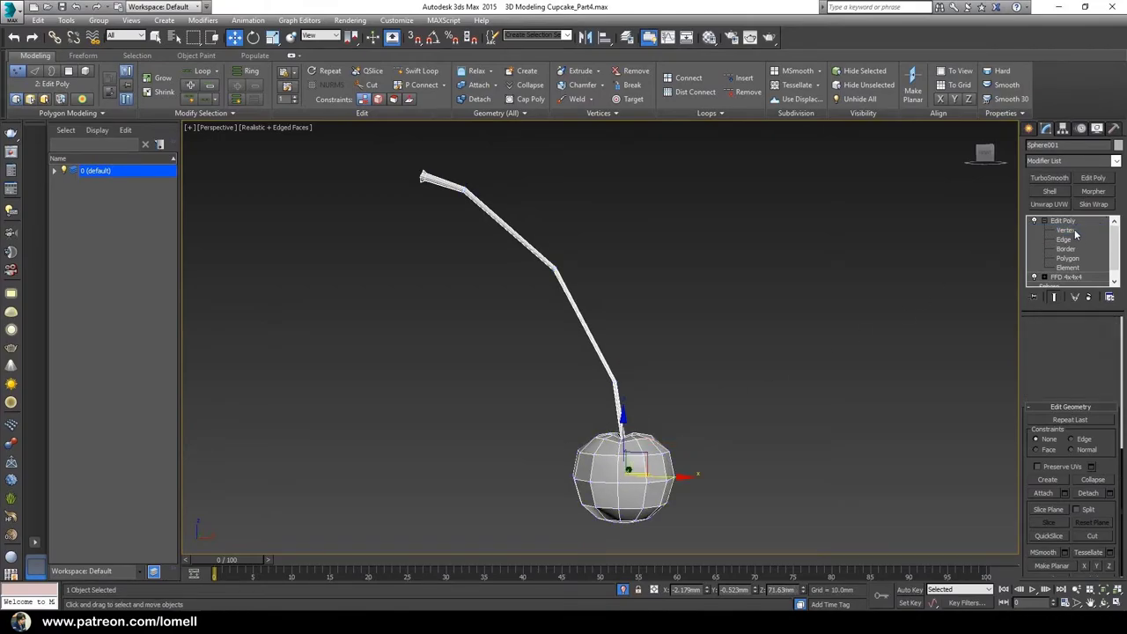
{"action": "left_click", "coordinate": [1046, 221]}
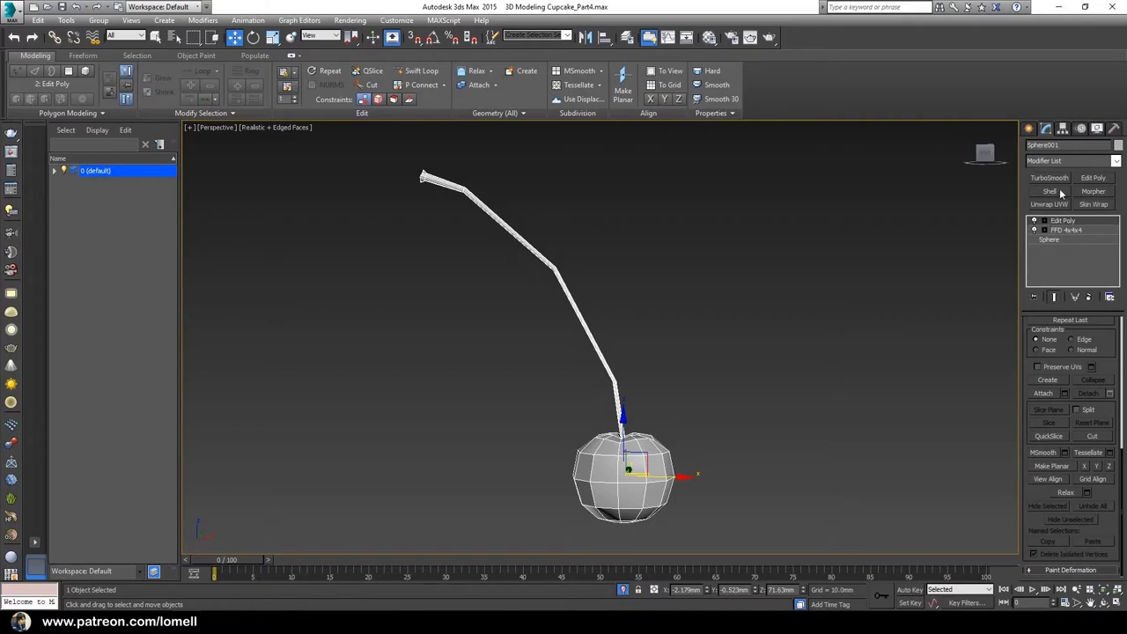
{"action": "left_click", "coordinate": [1057, 178]}
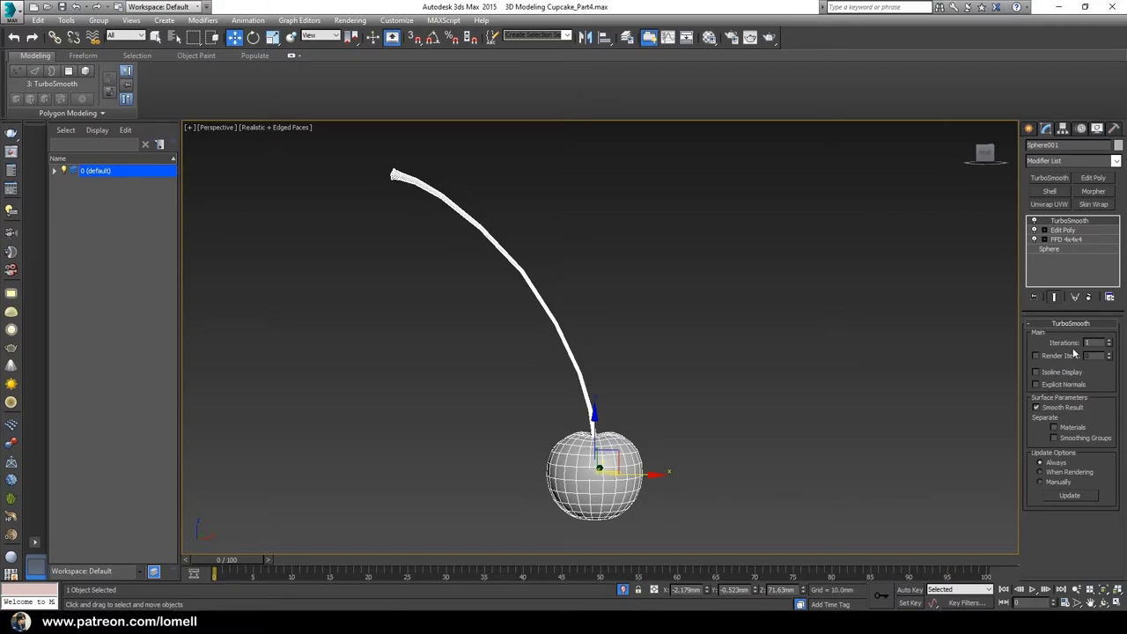
{"action": "middle_click_drag", "start_coordinate": [531, 484], "coordinate": [636, 425]}
{"action": "scroll", "coordinate": [544, 447], "scroll_direction": "up", "scroll_amount": 3}
{"action": "middle_click_drag", "start_coordinate": [636, 426], "coordinate": [575, 312]}
{"action": "scroll", "coordinate": [582, 421], "scroll_direction": "up", "scroll_amount": 1}
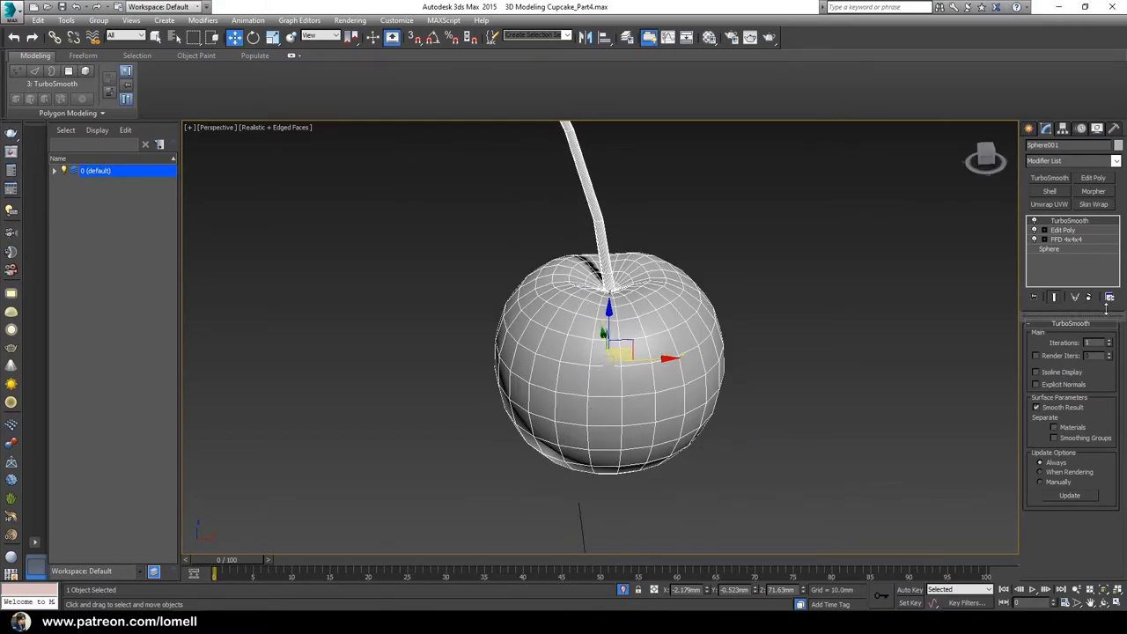
Step: Set the cherry's TurboSmooth iterations to 2 and deselect the cherry to view the smoother surface
{"action": "left_click", "coordinate": [1108, 340]}
{"action": "middle_click_drag", "start_coordinate": [637, 400], "coordinate": [608, 426]}
{"action": "scroll", "coordinate": [608, 425], "scroll_direction": "down", "scroll_amount": 2}
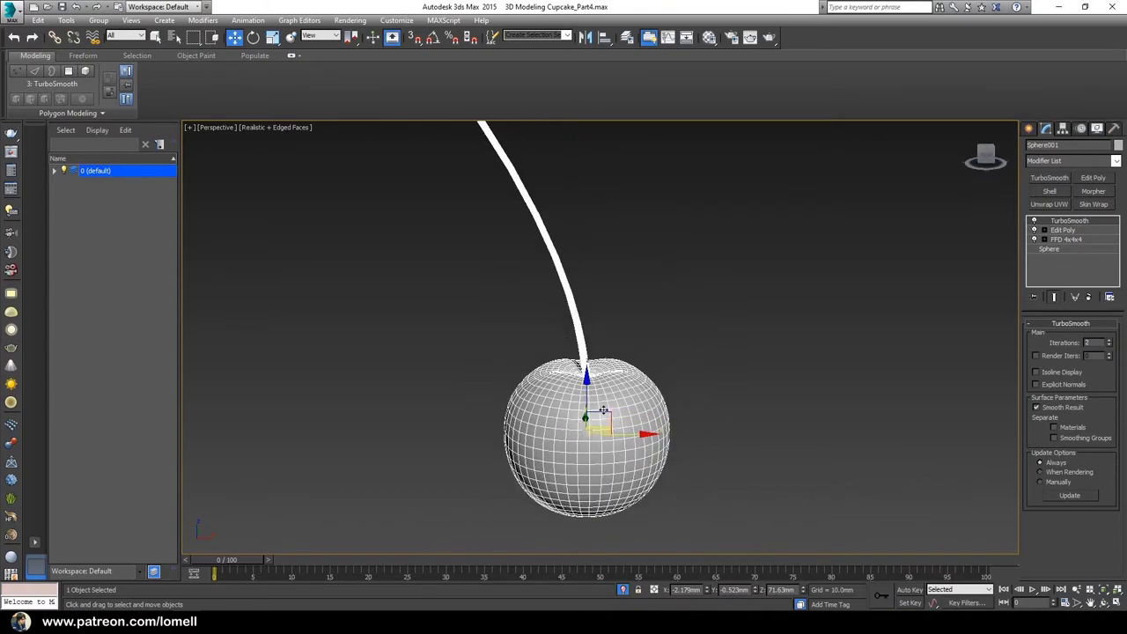
{"action": "left_click_drag", "start_coordinate": [769, 327], "coordinate": [770, 328]}
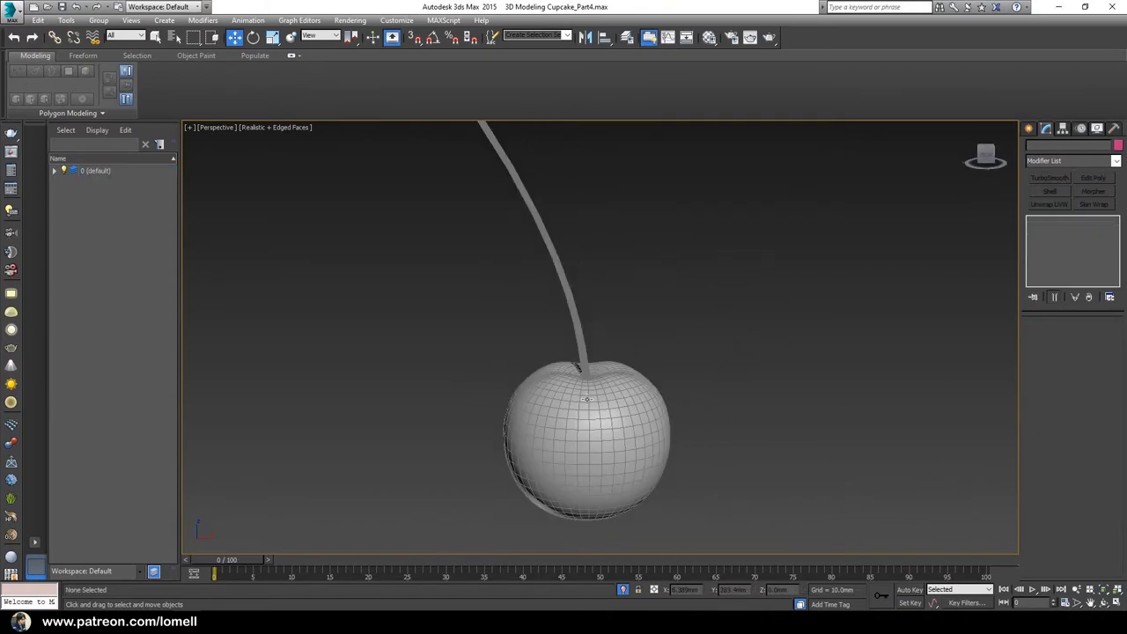
Step: Turn off the edged-faces display in the Perspective view, check the smoothed cherry and stem, and reselect the cherry
{"action": "key", "text": "F4"}
{"action": "scroll", "coordinate": [589, 397], "scroll_direction": "down", "scroll_amount": 3}
{"action": "middle_click_drag", "start_coordinate": [589, 404], "coordinate": [590, 436]}
{"action": "mouse_move", "coordinate": [605, 437]}
{"action": "middle_mouse_down", "text": "alt"}
{"action": "mouse_move", "coordinate": [546, 432]}
{"action": "mouse_move", "coordinate": [680, 436]}
{"action": "mouse_move", "coordinate": [745, 423]}
{"action": "mouse_move", "coordinate": [596, 428]}
{"action": "middle_mouse_up", "text": "alt"}
{"action": "scroll", "coordinate": [593, 422], "scroll_direction": "up", "scroll_amount": 3}
{"action": "left_click_drag", "start_coordinate": [714, 399], "coordinate": [520, 496]}
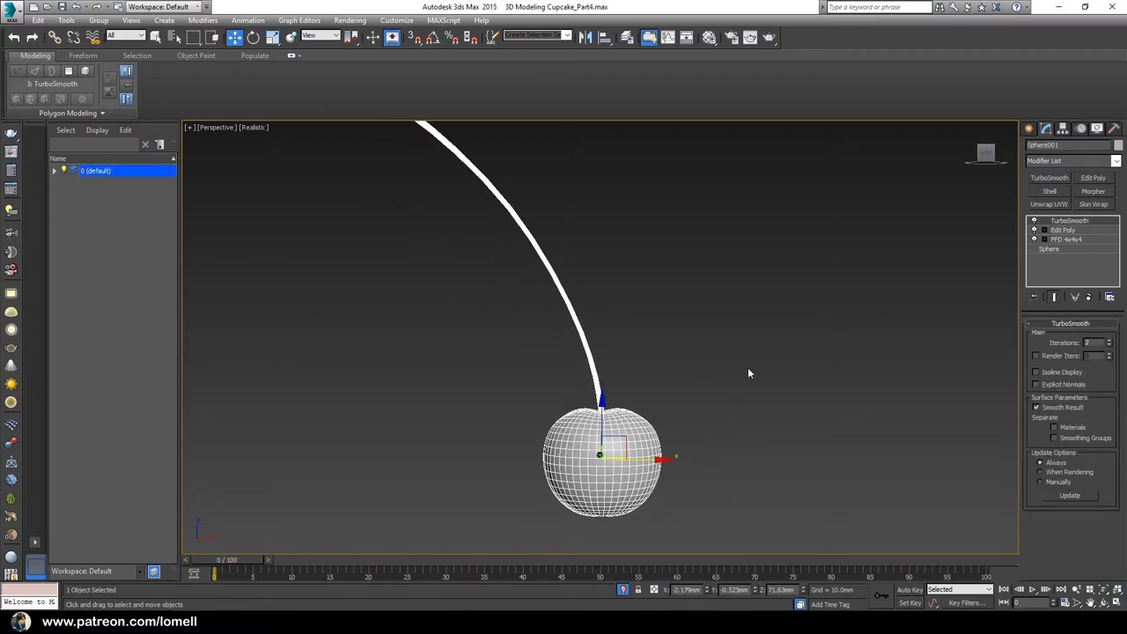
Step: Go back to the Edit Poly level of the cherry's modifier stack and examine the mesh around the body and stem
{"action": "left_click", "coordinate": [1063, 231]}
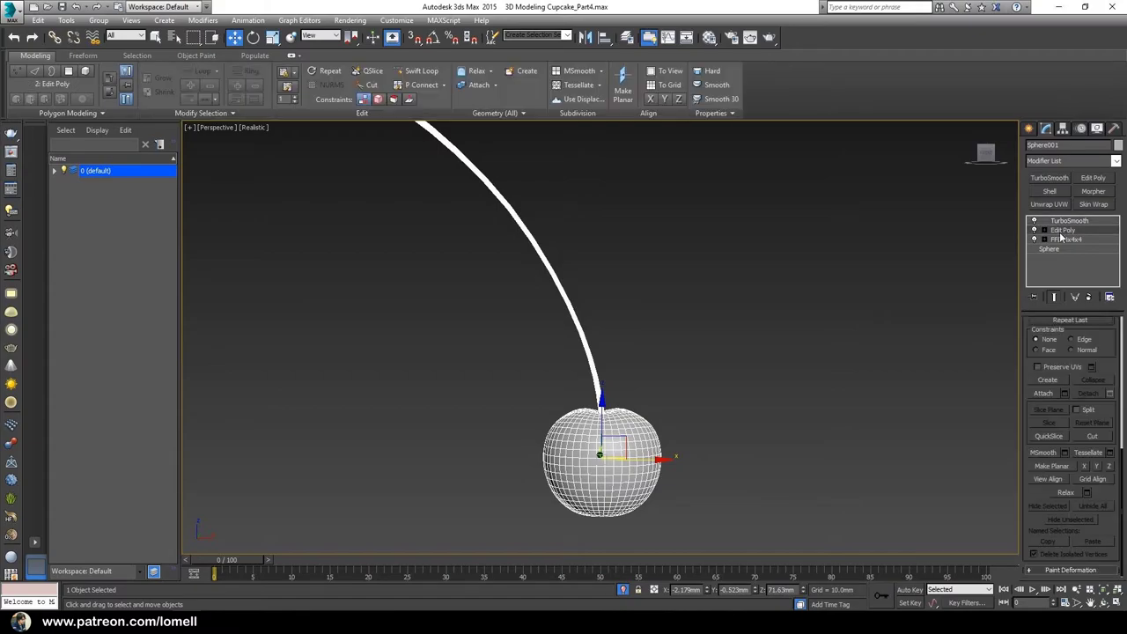
{"action": "middle_click_drag", "start_coordinate": [697, 450], "coordinate": [649, 428]}
{"action": "key", "text": "alt+z"}
{"action": "left_click_drag", "start_coordinate": [648, 428], "coordinate": [649, 402]}
{"action": "middle_click_drag", "start_coordinate": [651, 413], "coordinate": [669, 396], "text": "alt"}
{"action": "middle_click_drag", "start_coordinate": [669, 397], "coordinate": [687, 386]}
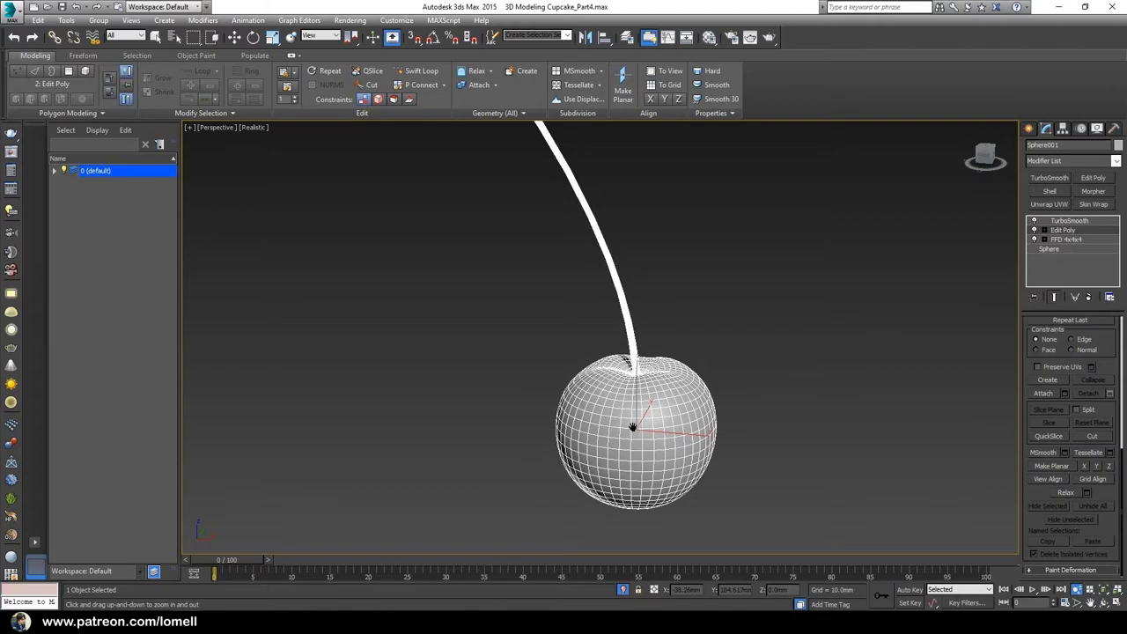
{"action": "middle_click_drag", "start_coordinate": [633, 427], "coordinate": [629, 428]}
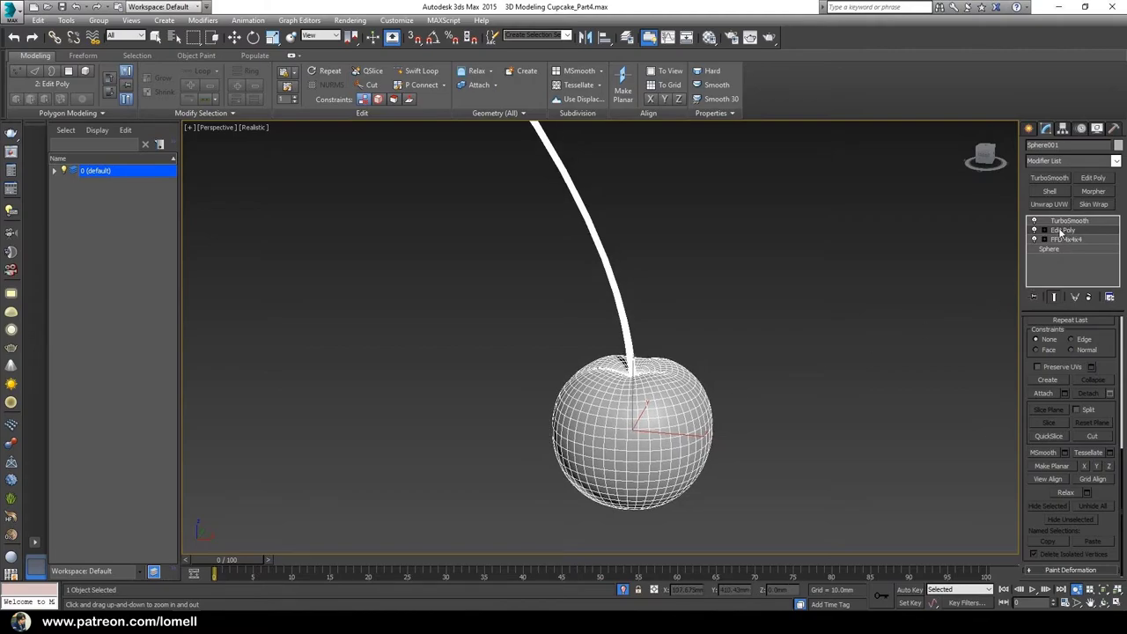
{"action": "middle_click_drag", "start_coordinate": [732, 401], "coordinate": [662, 408], "text": "alt"}
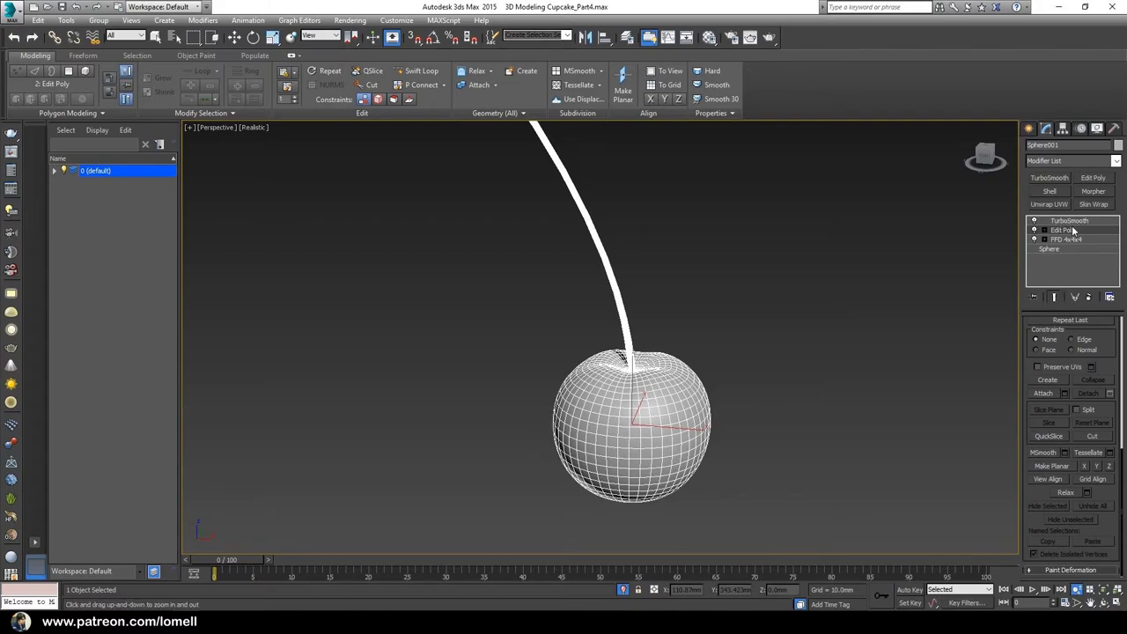
Step: Turn off Show End Result to inspect the cherry's unsmoothed Edit Poly mesh and whole stem, then deselect the cherry
{"action": "left_click", "coordinate": [1055, 300]}
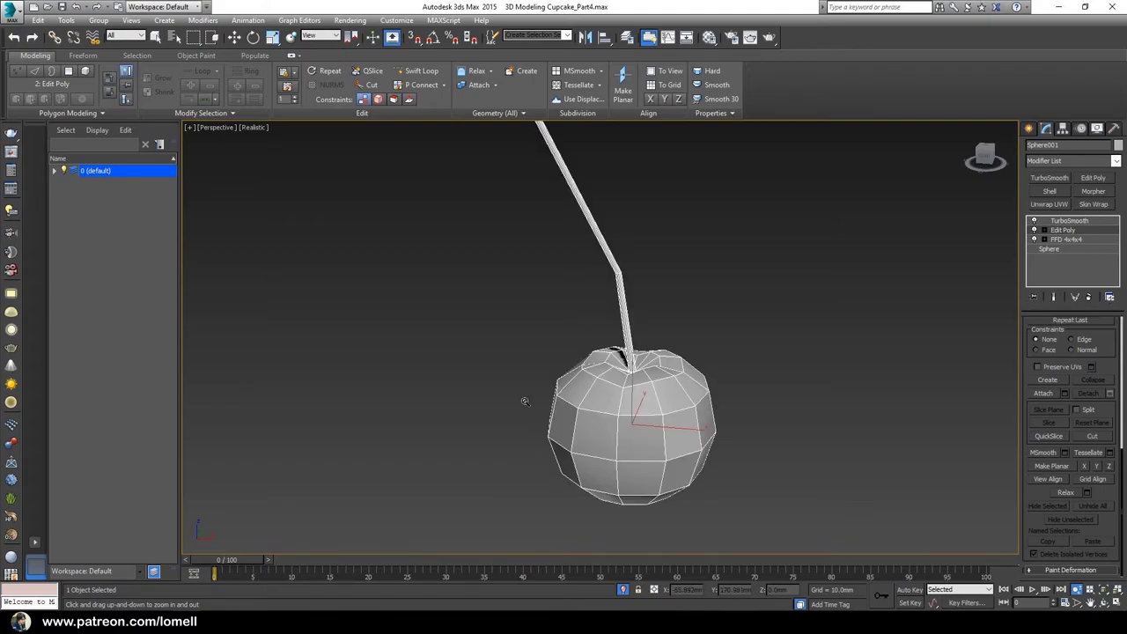
{"action": "scroll", "coordinate": [522, 442], "scroll_direction": "down", "scroll_amount": 4}
{"action": "middle_click_drag", "start_coordinate": [525, 401], "coordinate": [580, 437]}
{"action": "scroll", "coordinate": [587, 437], "scroll_direction": "up", "scroll_amount": 3}
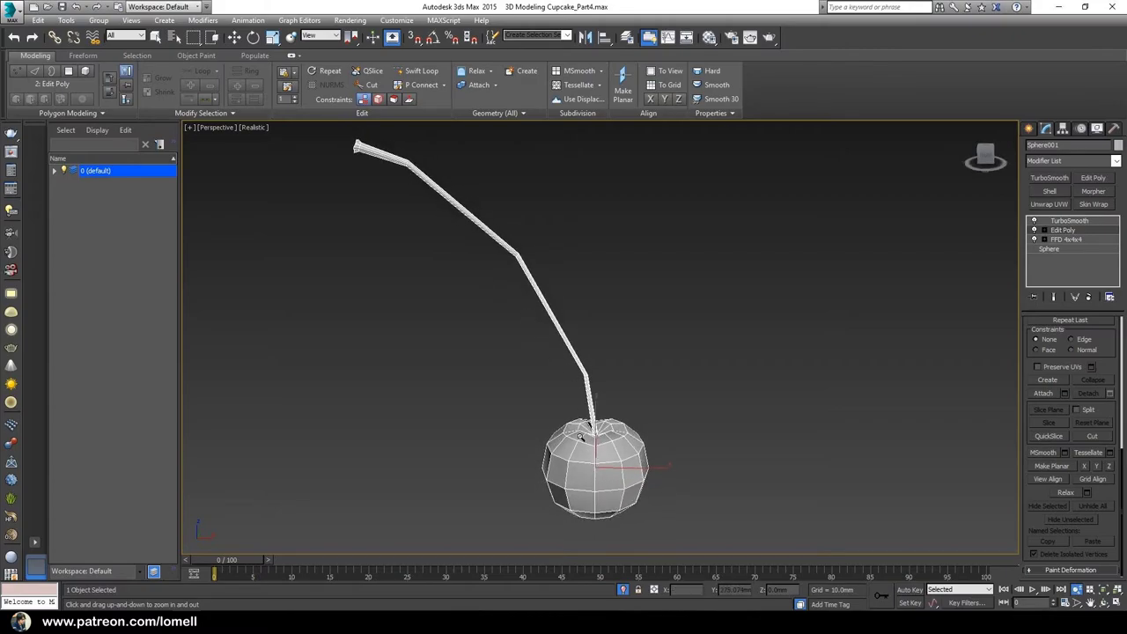
{"action": "key", "text": "w"}
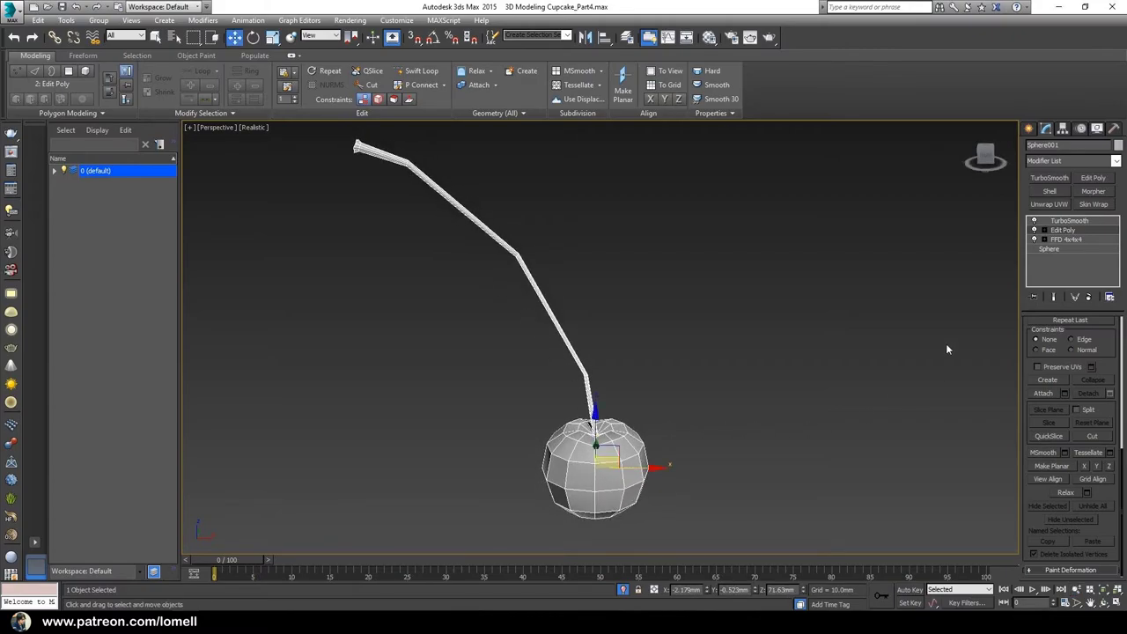
{"action": "left_click", "coordinate": [833, 420]}
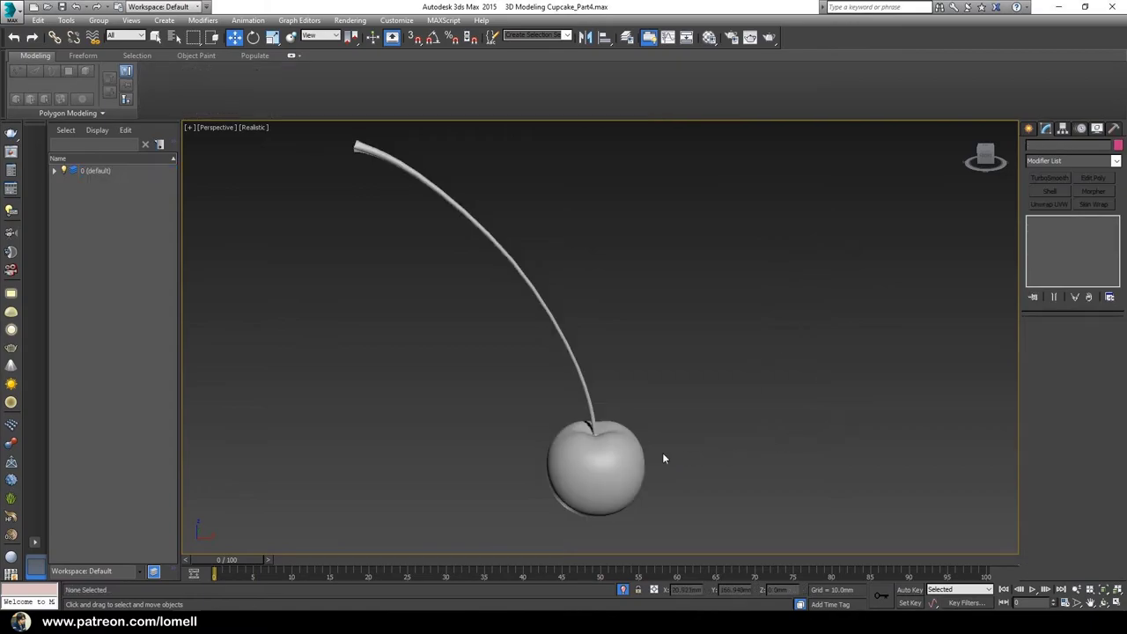
Step: Exit isolation mode to bring back the rest of the cupcake around the cherry
{"action": "middle_click_drag", "start_coordinate": [663, 458], "coordinate": [622, 584], "text": "alt"}
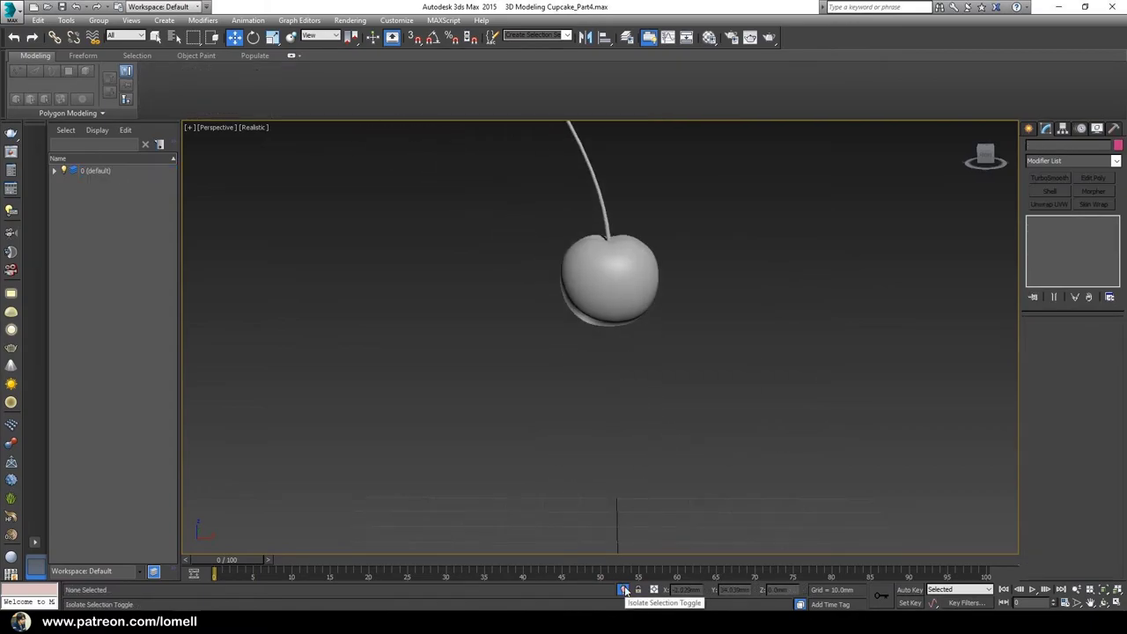
{"action": "left_click", "coordinate": [622, 588]}
{"action": "scroll", "coordinate": [547, 315], "scroll_direction": "up", "scroll_amount": 2}
{"action": "middle_click_drag", "start_coordinate": [547, 314], "coordinate": [606, 279], "text": "alt"}
Step: Move the cherry on top of the frosting to about X -1.12, Y 0.49, Z 71.58 mm, checking its seat from different sides
{"action": "left_click", "coordinate": [606, 279]}
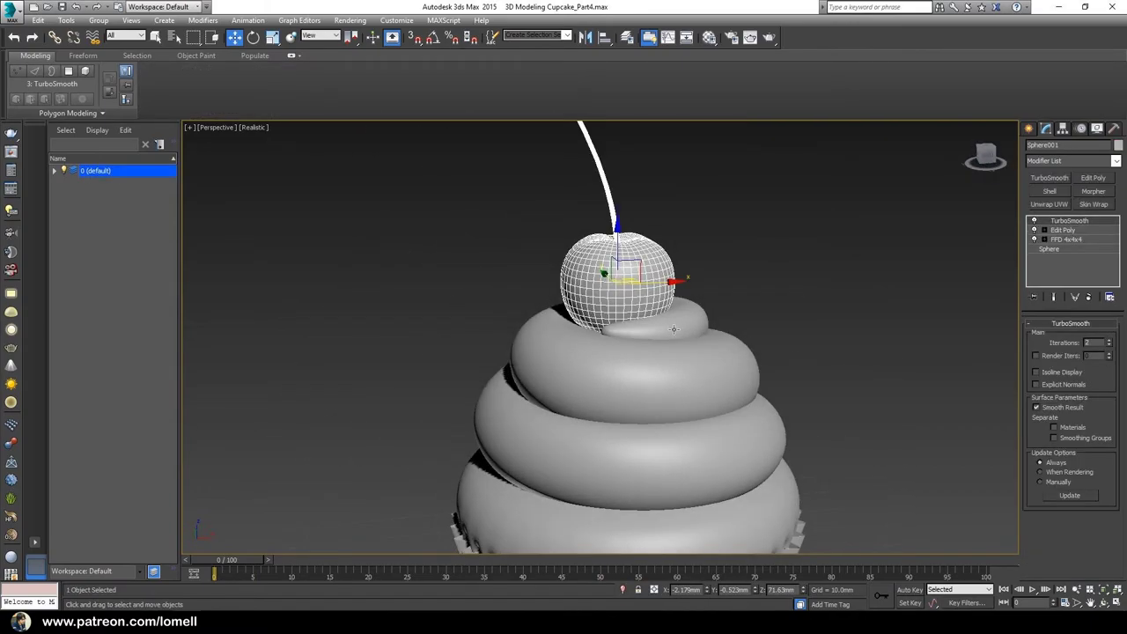
{"action": "middle_click_drag", "start_coordinate": [674, 329], "coordinate": [648, 287], "text": "alt"}
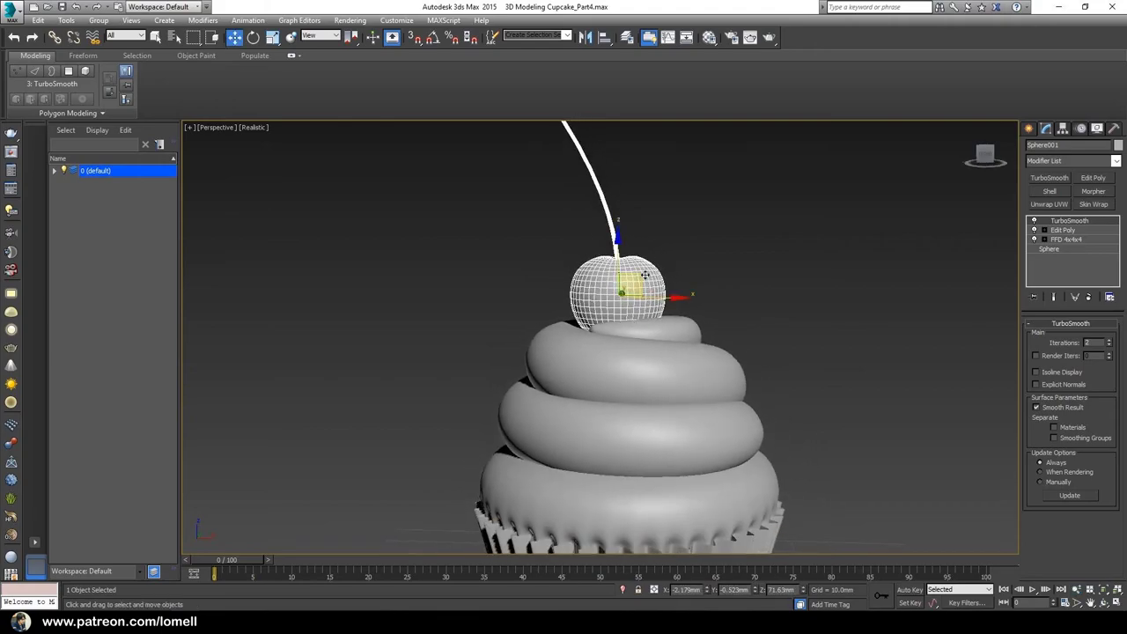
{"action": "middle_click_drag", "start_coordinate": [596, 315], "coordinate": [707, 317], "text": "alt"}
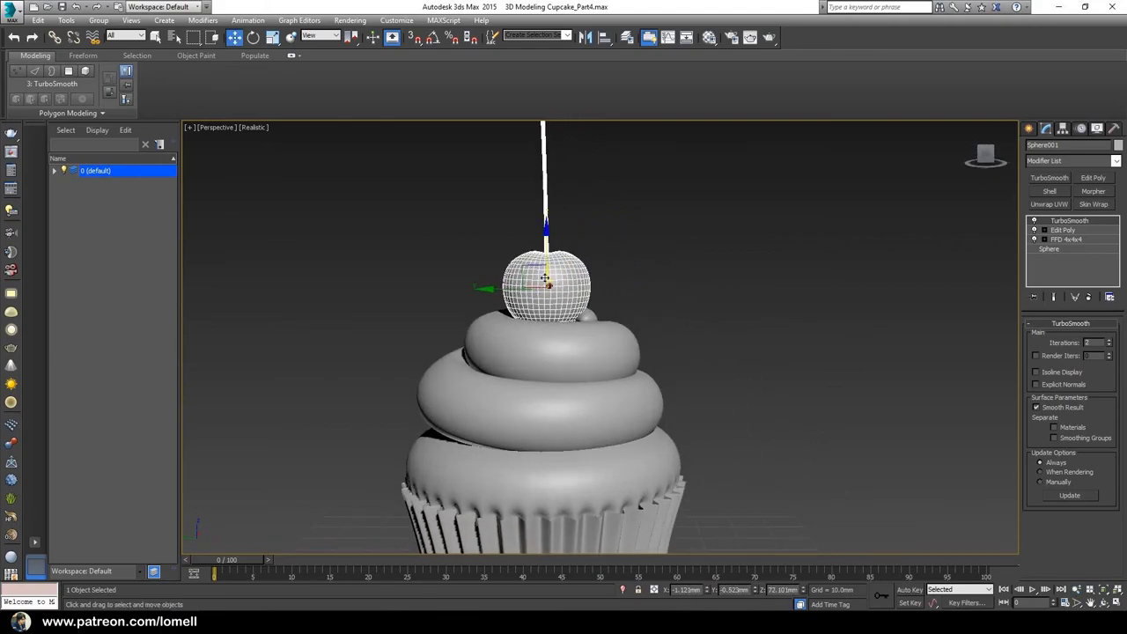
{"action": "middle_click_drag", "start_coordinate": [527, 269], "coordinate": [478, 327], "text": "alt"}
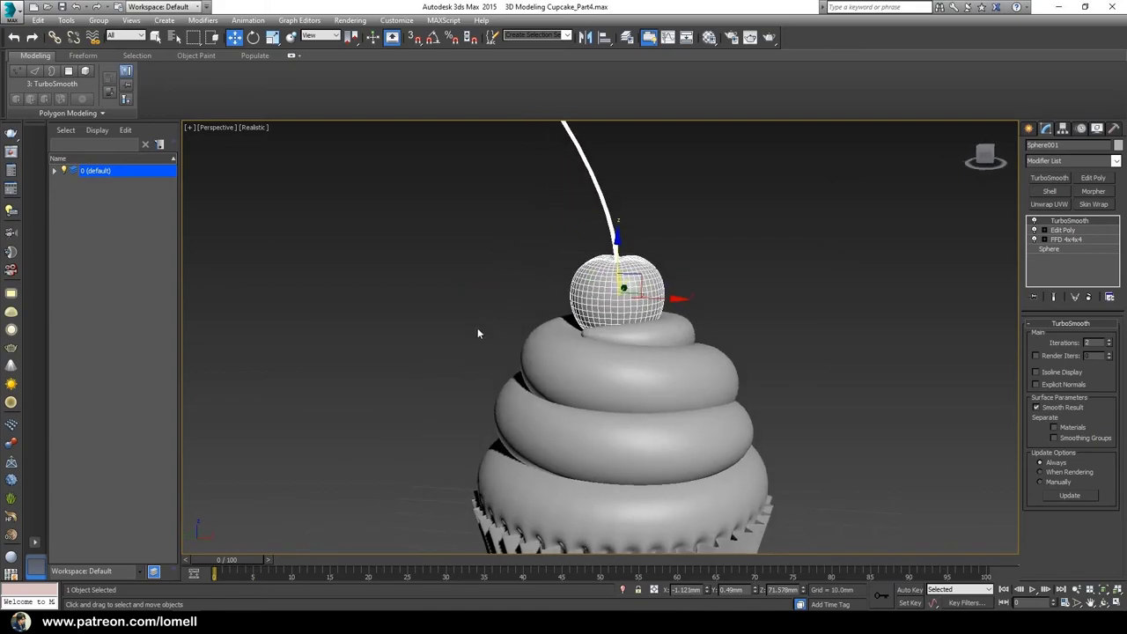
Step: Rotate the cherry a few degrees about its Y axis so the stem leans further outward, and deselect it
{"action": "scroll", "coordinate": [572, 357], "scroll_direction": "down", "scroll_amount": 3}
{"action": "key", "text": "e"}
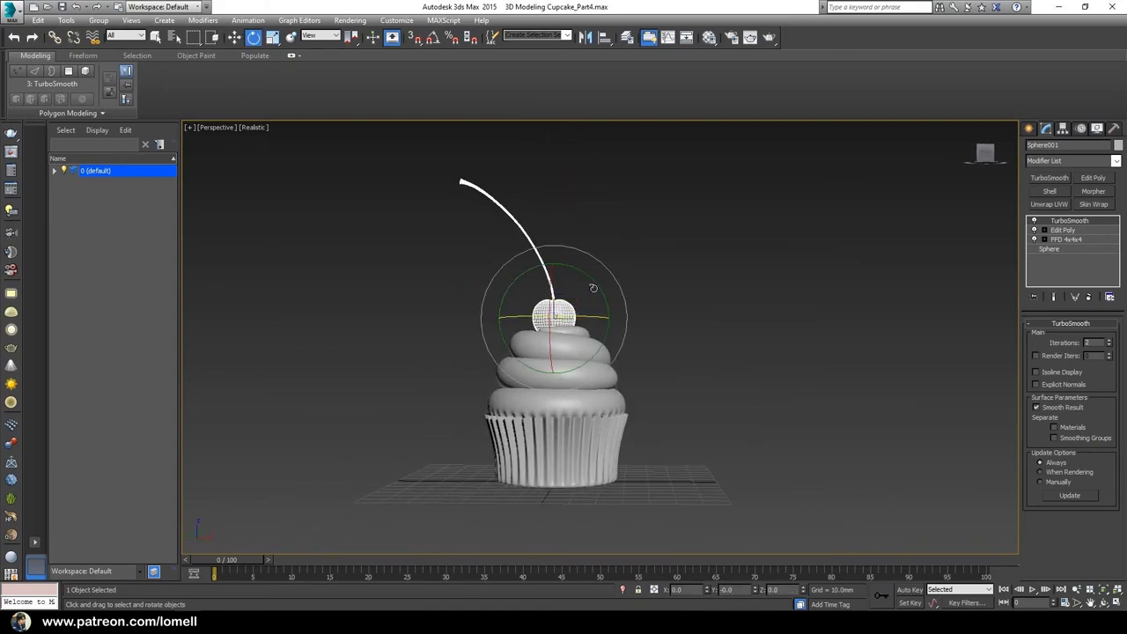
{"action": "left_click_drag", "start_coordinate": [589, 304], "coordinate": [589, 283]}
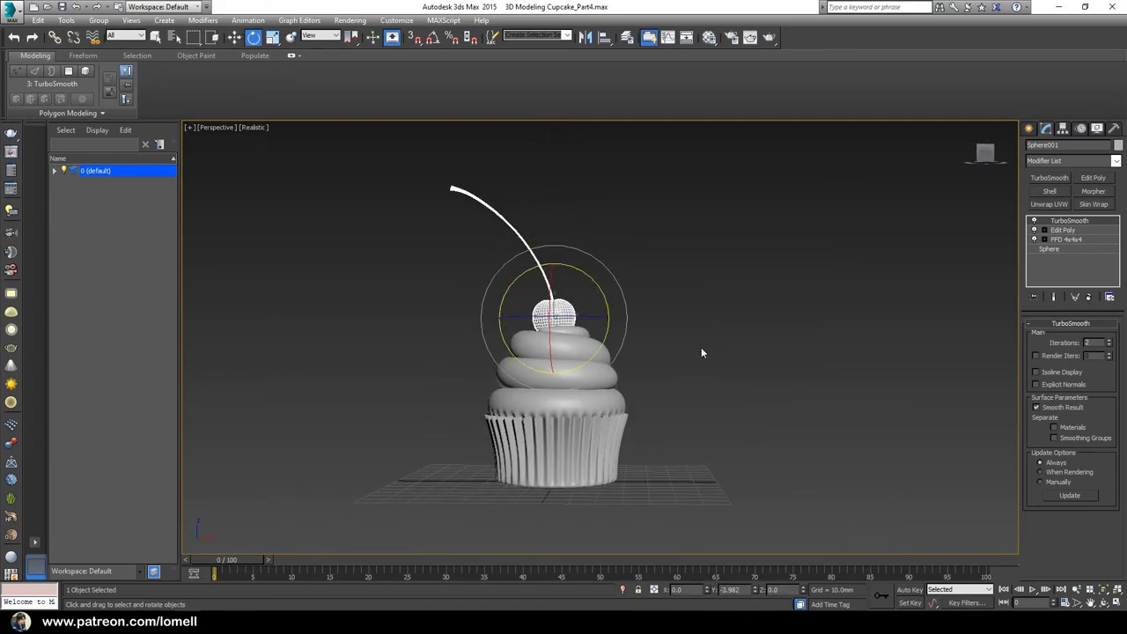
{"action": "left_click", "coordinate": [765, 365]}
Step: Examine the complete cupcake from several angles and distances to check the cherry's placement and stem proportions
{"action": "mouse_move", "coordinate": [640, 410]}
{"action": "middle_mouse_down"}
{"action": "mouse_move", "coordinate": [659, 423]}
{"action": "mouse_move", "coordinate": [657, 405]}
{"action": "middle_mouse_up"}
{"action": "middle_click_drag", "start_coordinate": [657, 405], "coordinate": [614, 396], "text": "ctrl+alt"}
{"action": "mouse_move", "coordinate": [613, 396]}
{"action": "middle_mouse_down", "text": "ctrl+alt"}
{"action": "mouse_move", "coordinate": [611, 385]}
{"action": "mouse_move", "coordinate": [607, 394]}
{"action": "middle_mouse_up", "text": "ctrl+alt"}
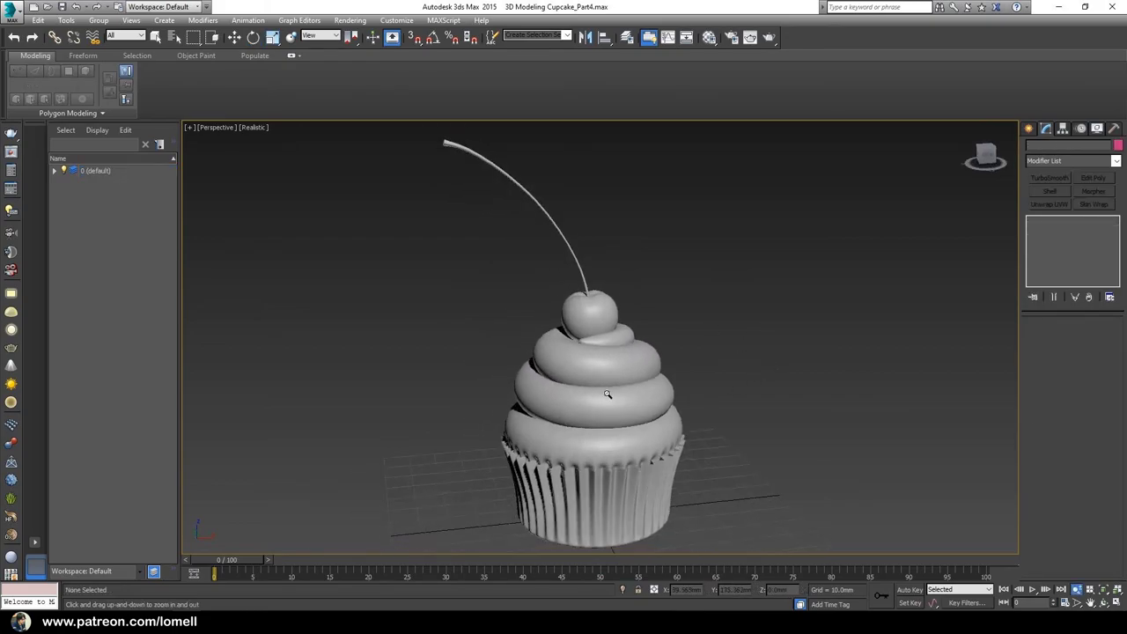
{"action": "scroll", "coordinate": [609, 396], "scroll_direction": "down", "scroll_amount": 2}
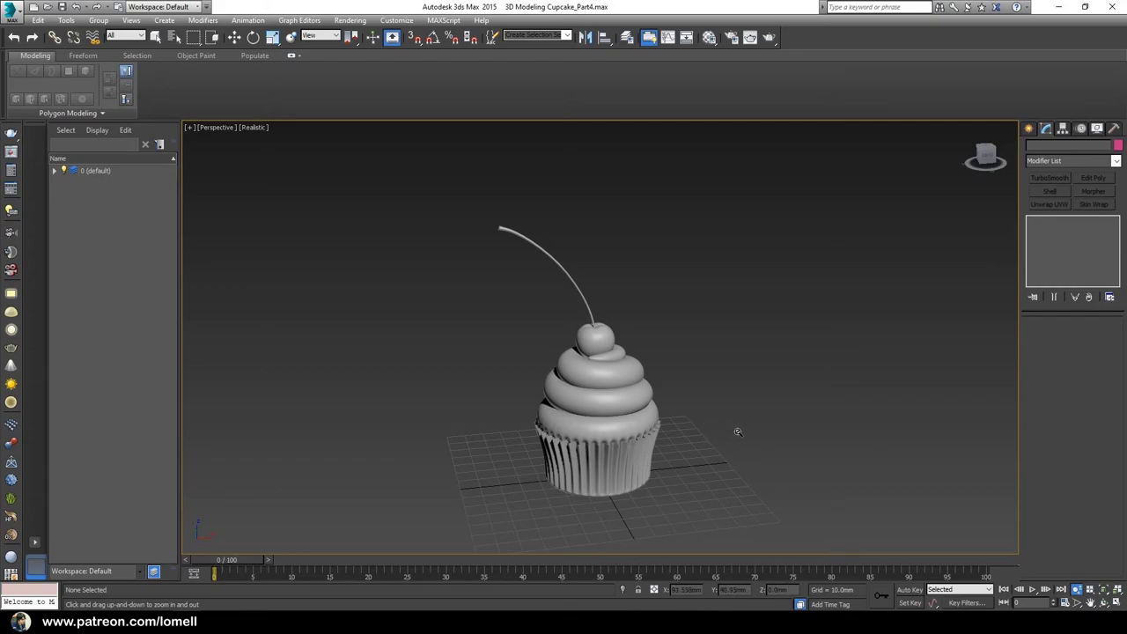
{"action": "scroll", "coordinate": [664, 384], "scroll_direction": "up", "scroll_amount": 4}
{"action": "middle_click_drag", "start_coordinate": [513, 408], "coordinate": [598, 412], "text": "alt"}
{"action": "scroll", "coordinate": [534, 401], "scroll_direction": "down", "scroll_amount": 2}
{"action": "scroll", "coordinate": [617, 401], "scroll_direction": "down", "scroll_amount": 2}
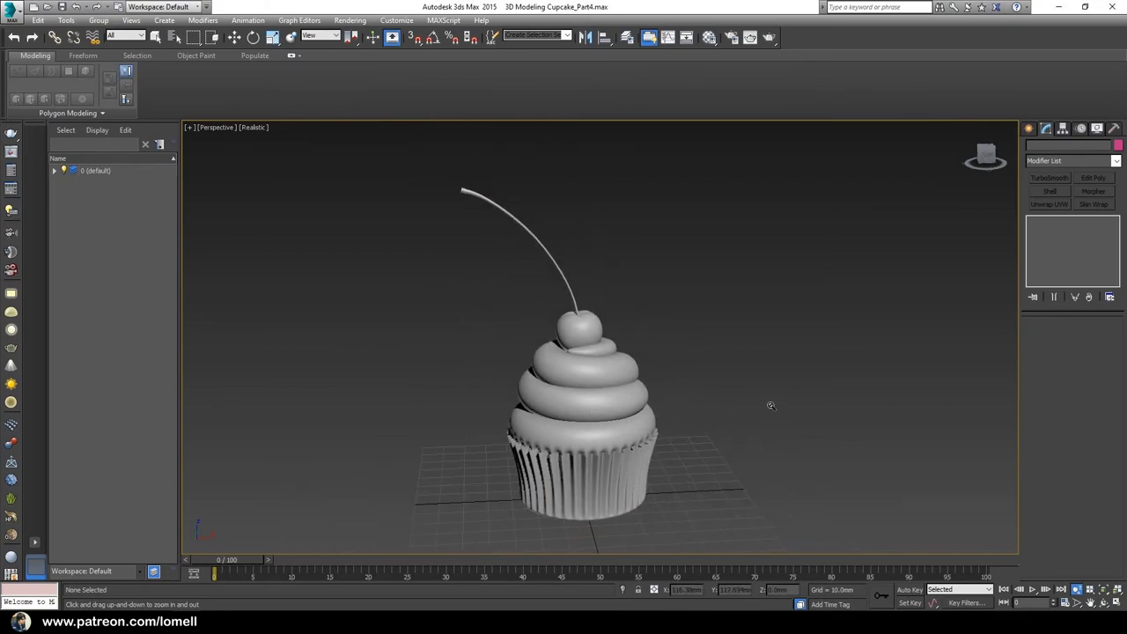